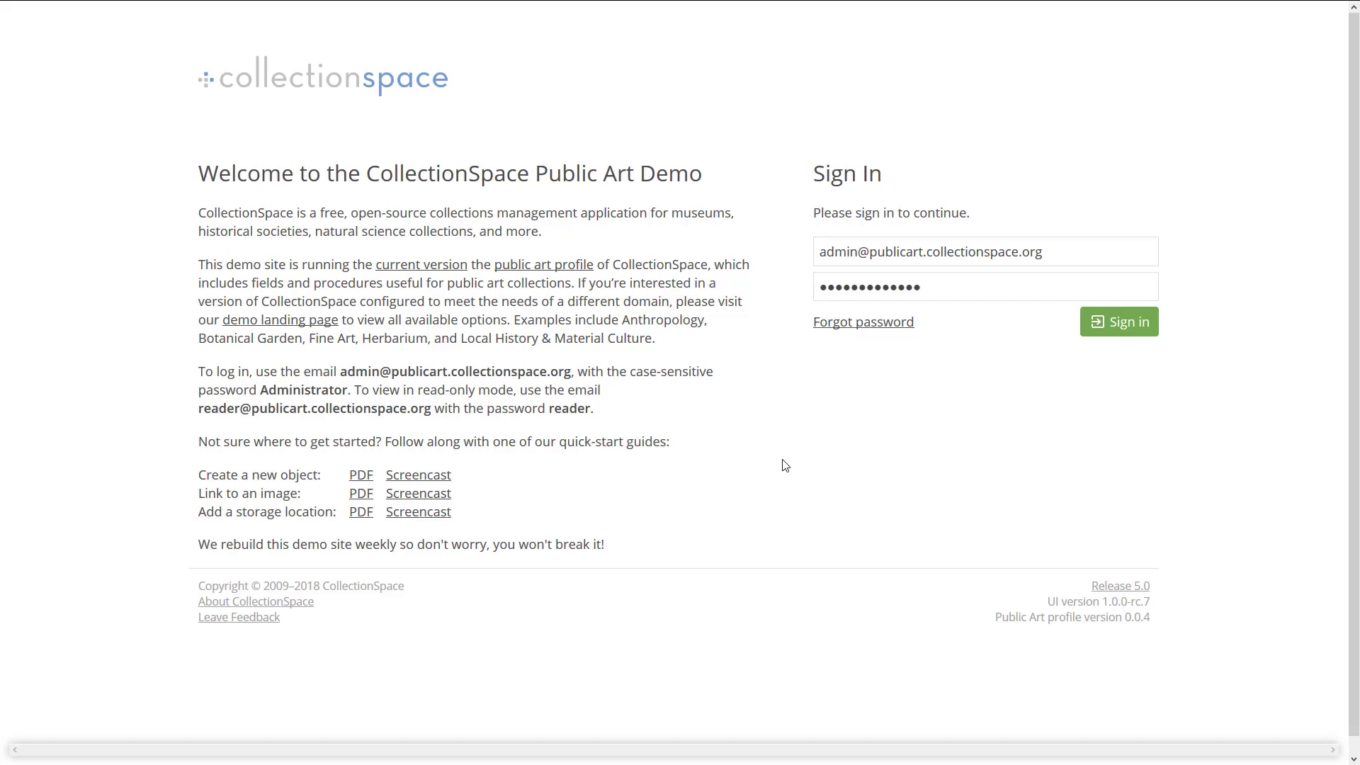
# Sign in to the Public Art demo as Administrator and go to the Create New page.
pyautogui.click(1120, 324)
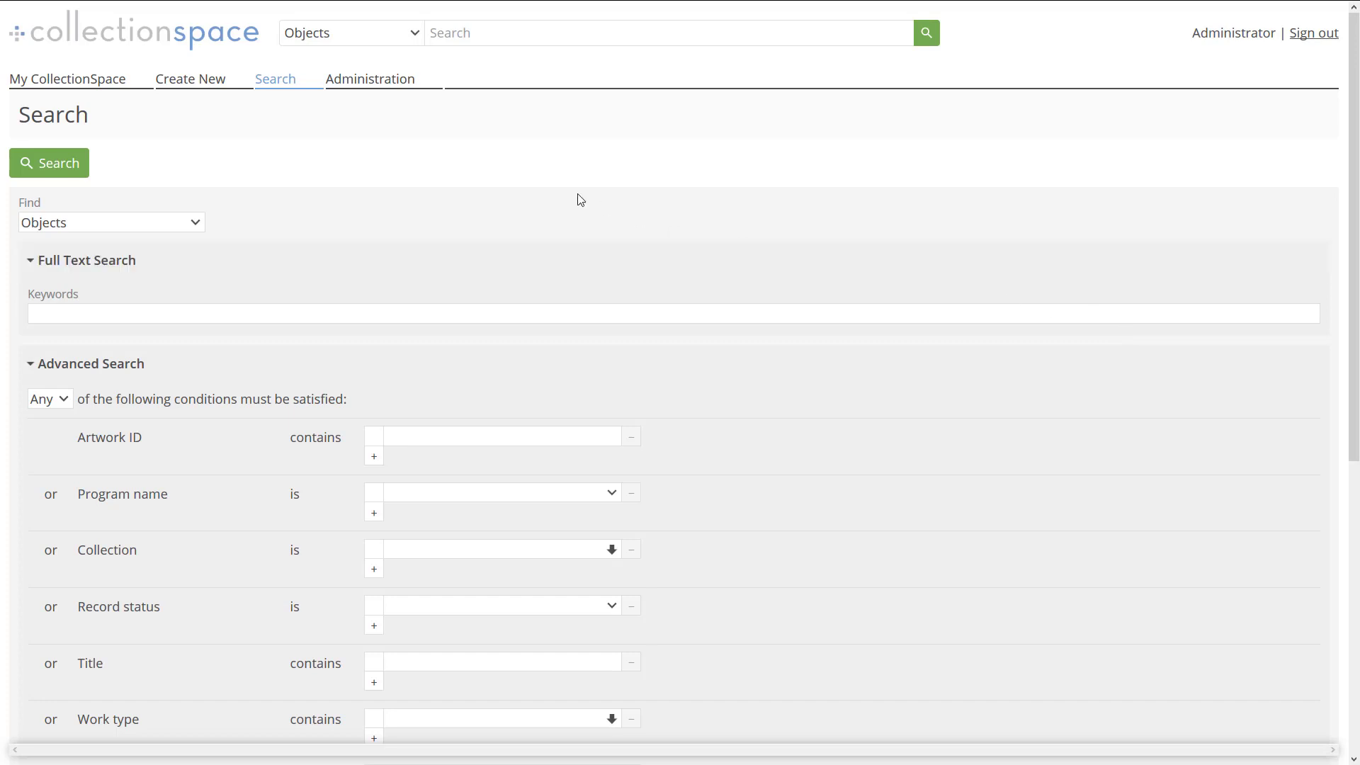
pyautogui.click(190, 83)
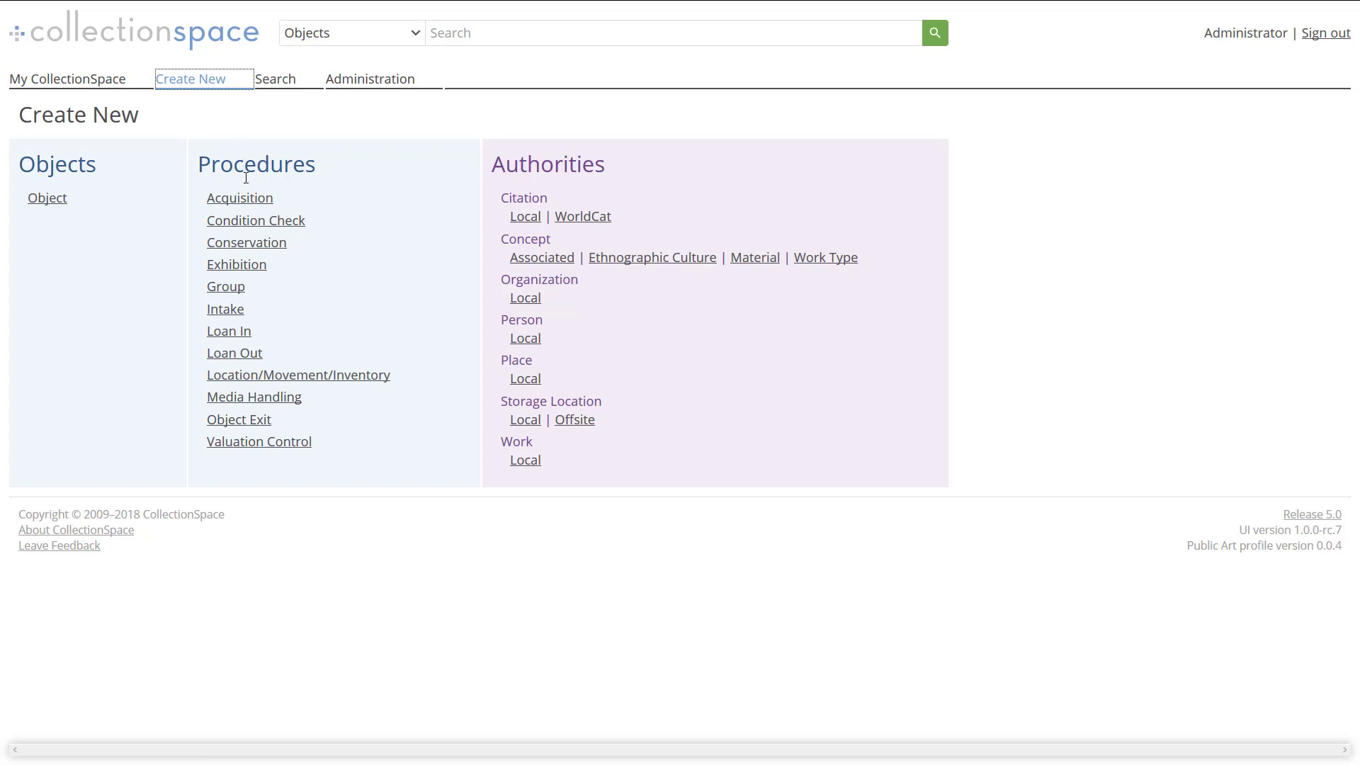
# Look over blank Acquisition and Condition Check forms, returning to the record-type list after each.
pyautogui.click(238, 199)
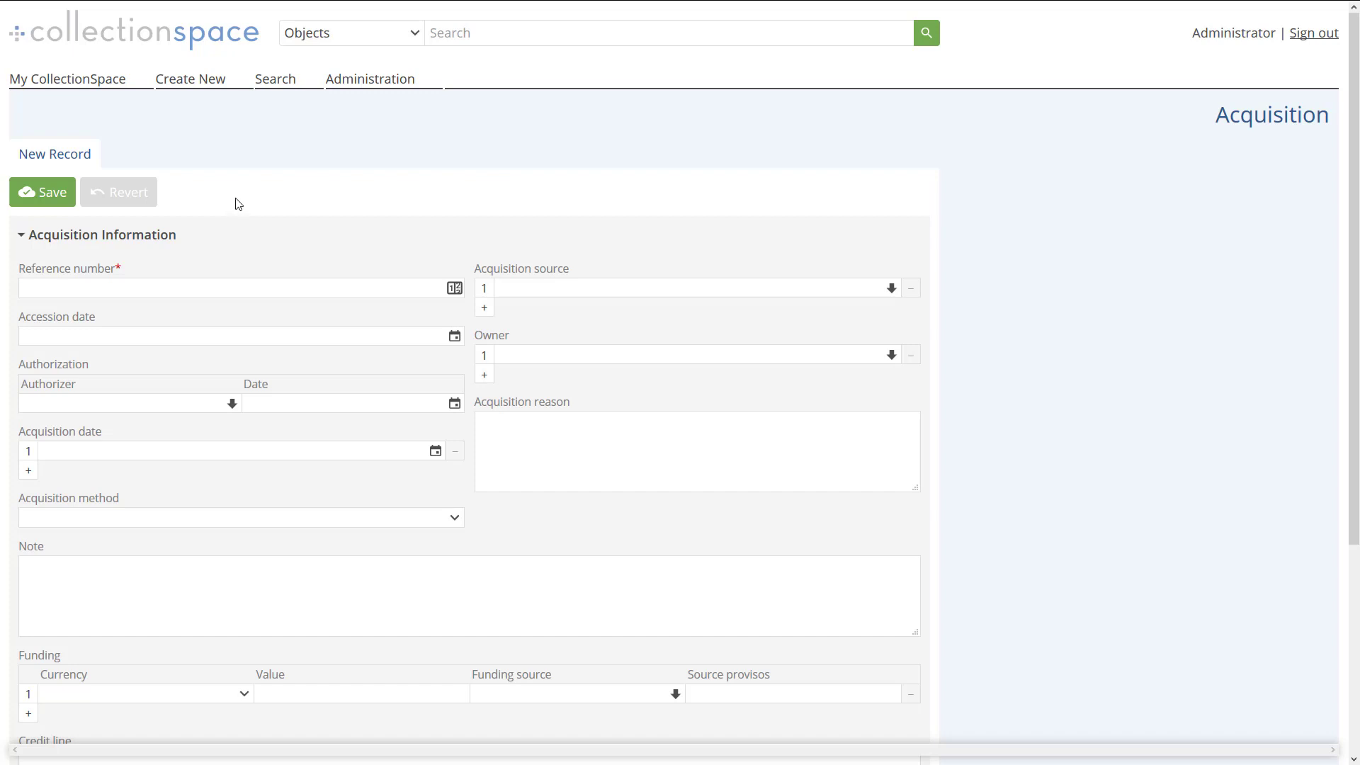
pyautogui.click(192, 84)
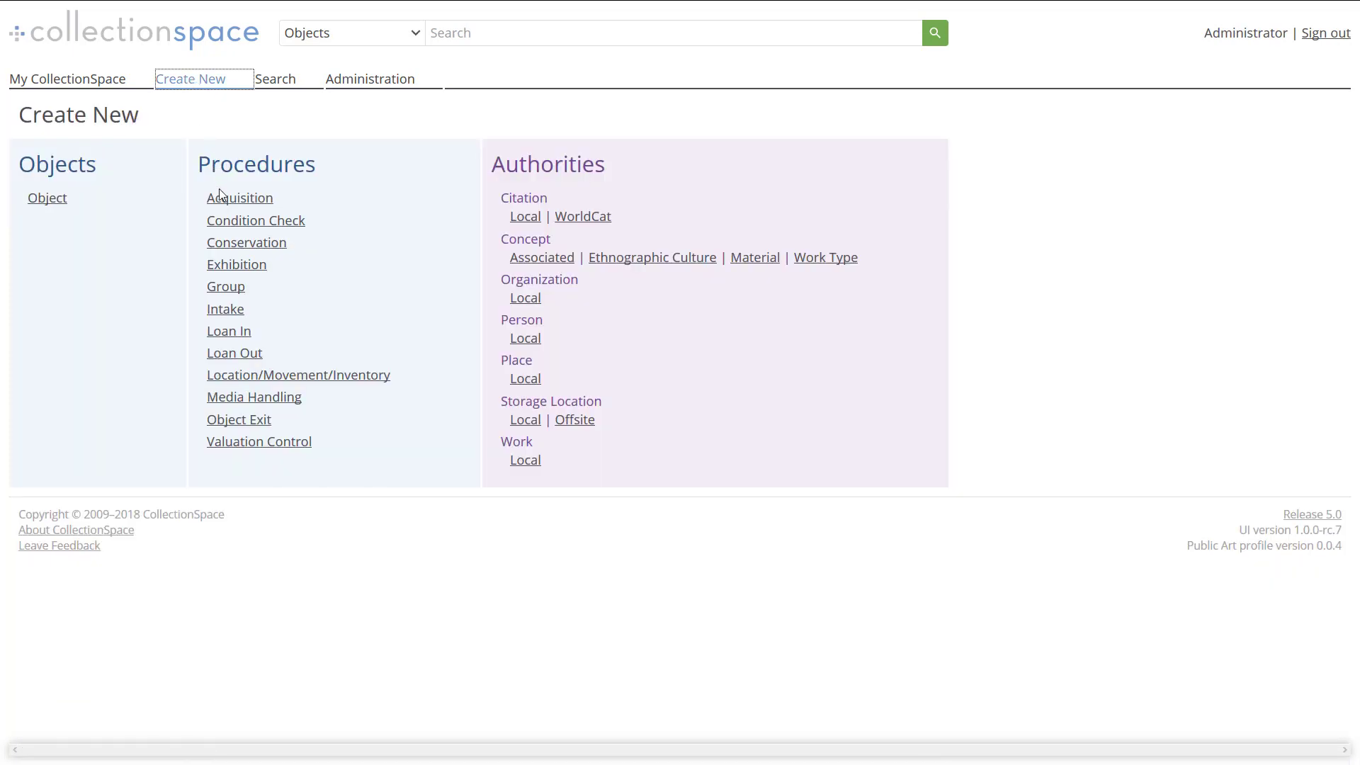
pyautogui.click(223, 221)
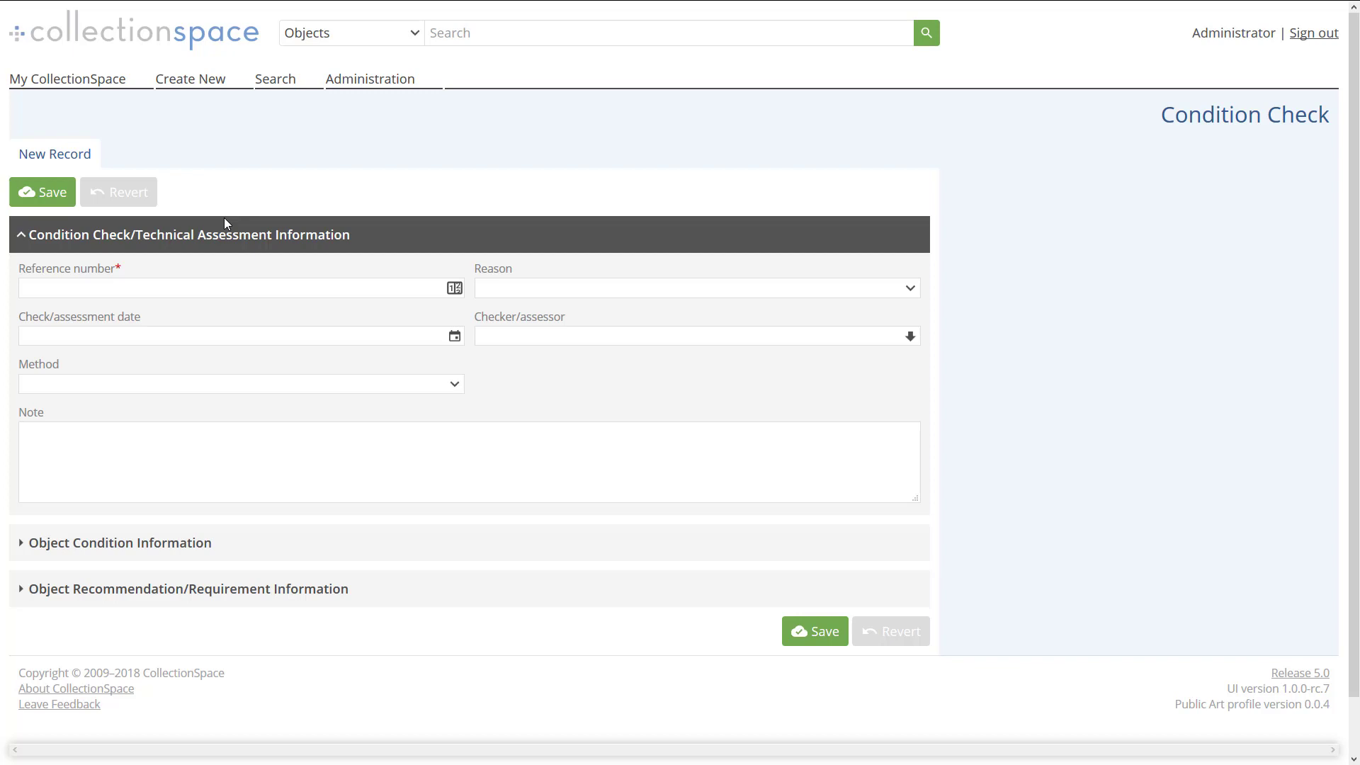
pyautogui.click(186, 83)
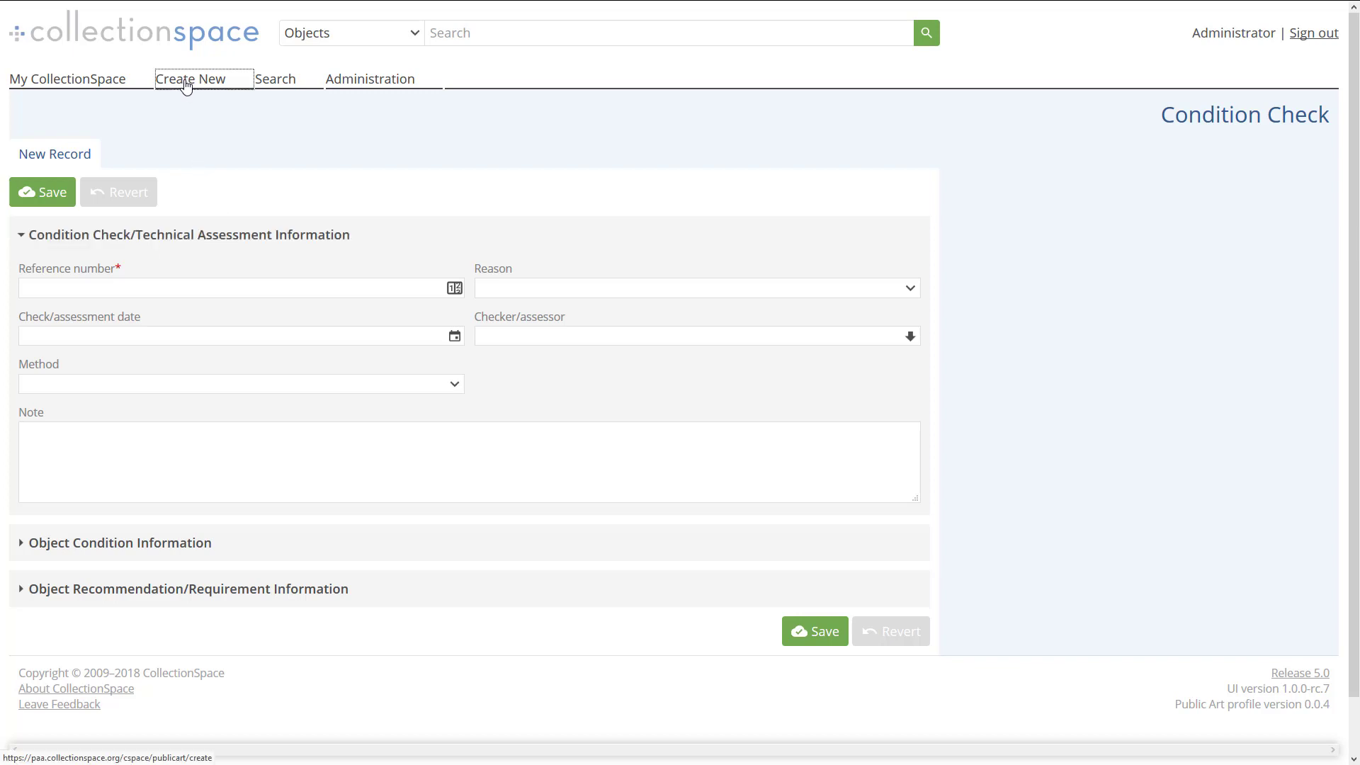
# Preview blank Conservation and Exhibition forms, then start a new Media Handling record.
pyautogui.click(230, 242)
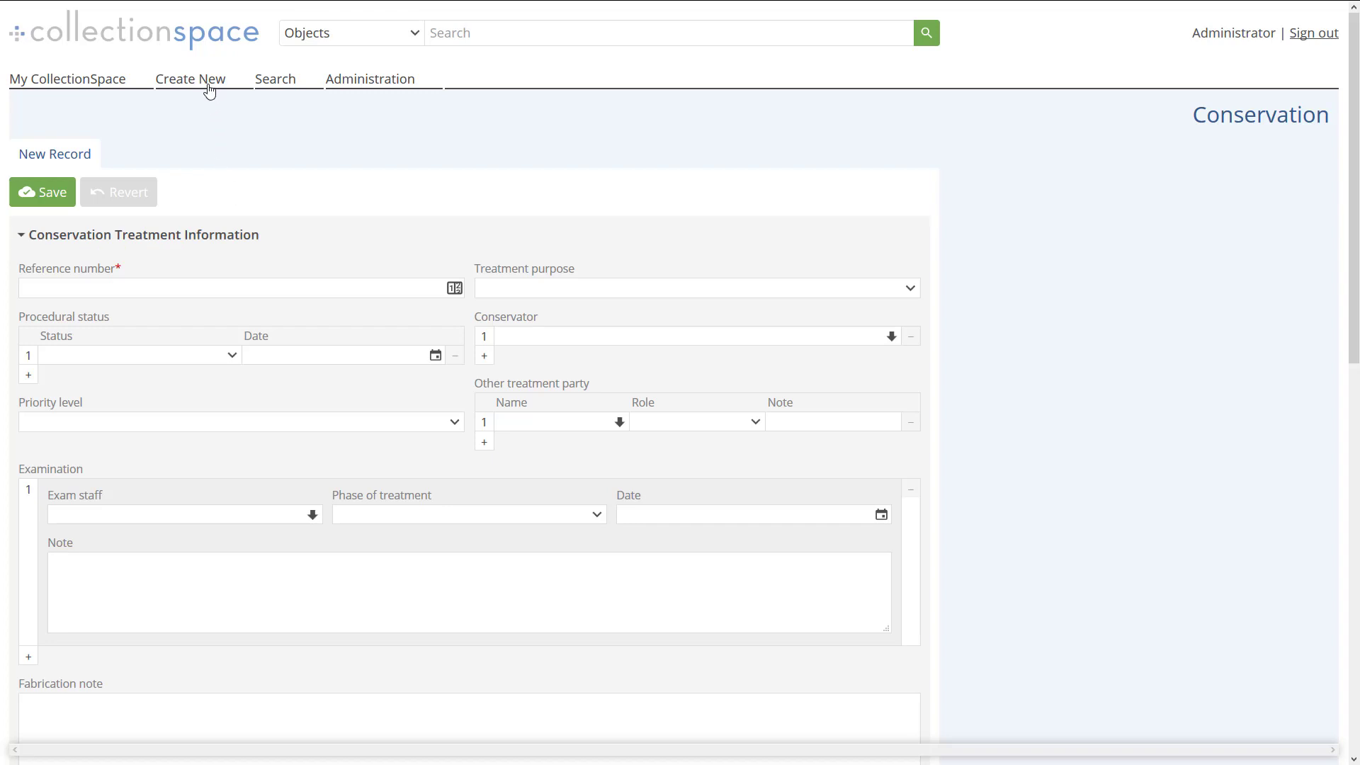
pyautogui.click(207, 85)
pyautogui.click(228, 267)
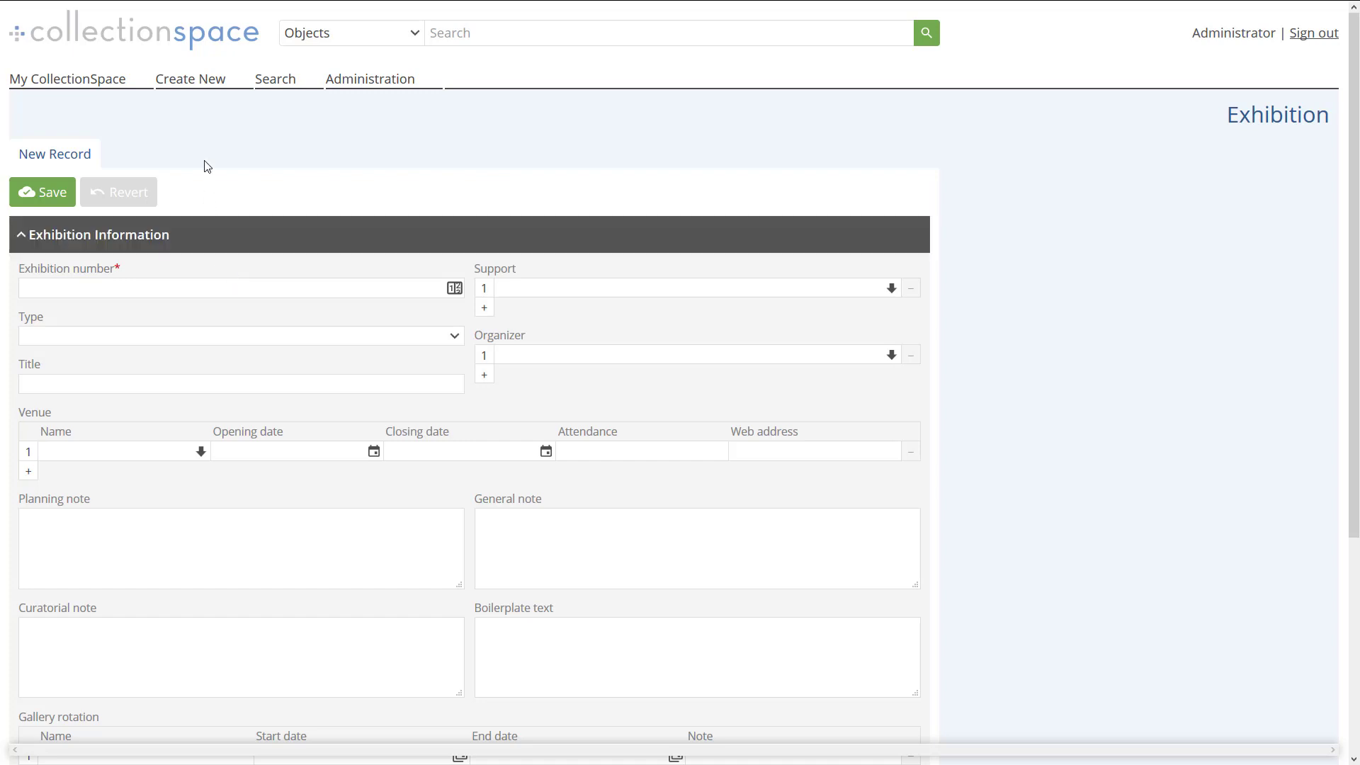
pyautogui.click(206, 84)
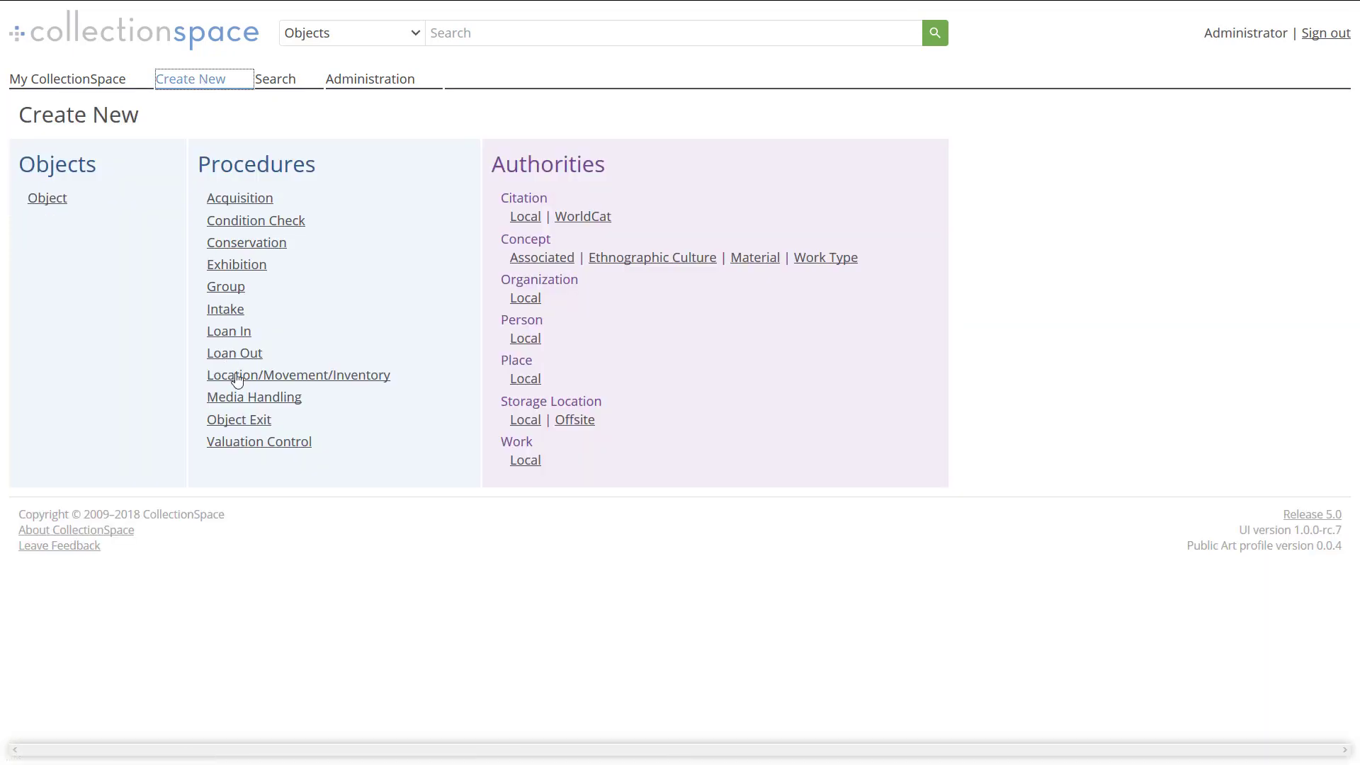
pyautogui.click(237, 398)
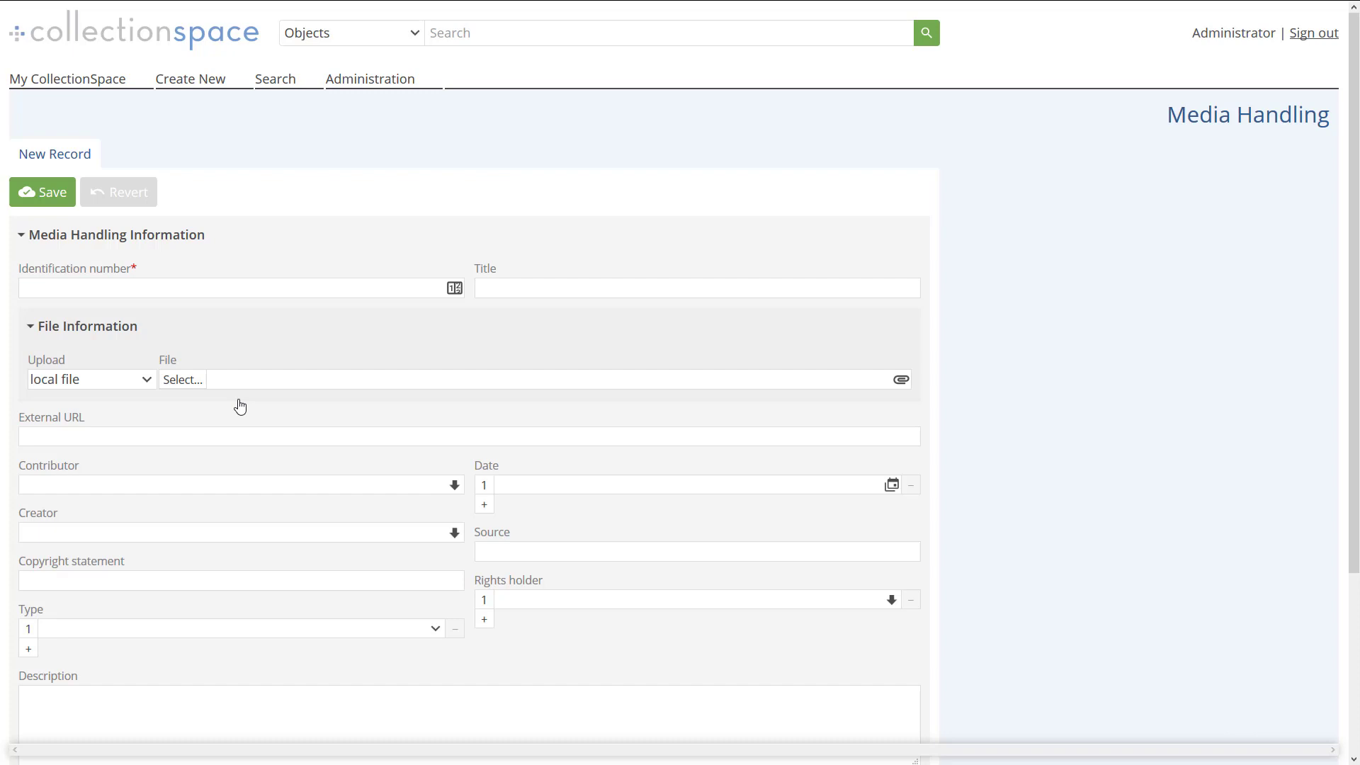
pyautogui.click(217, 84)
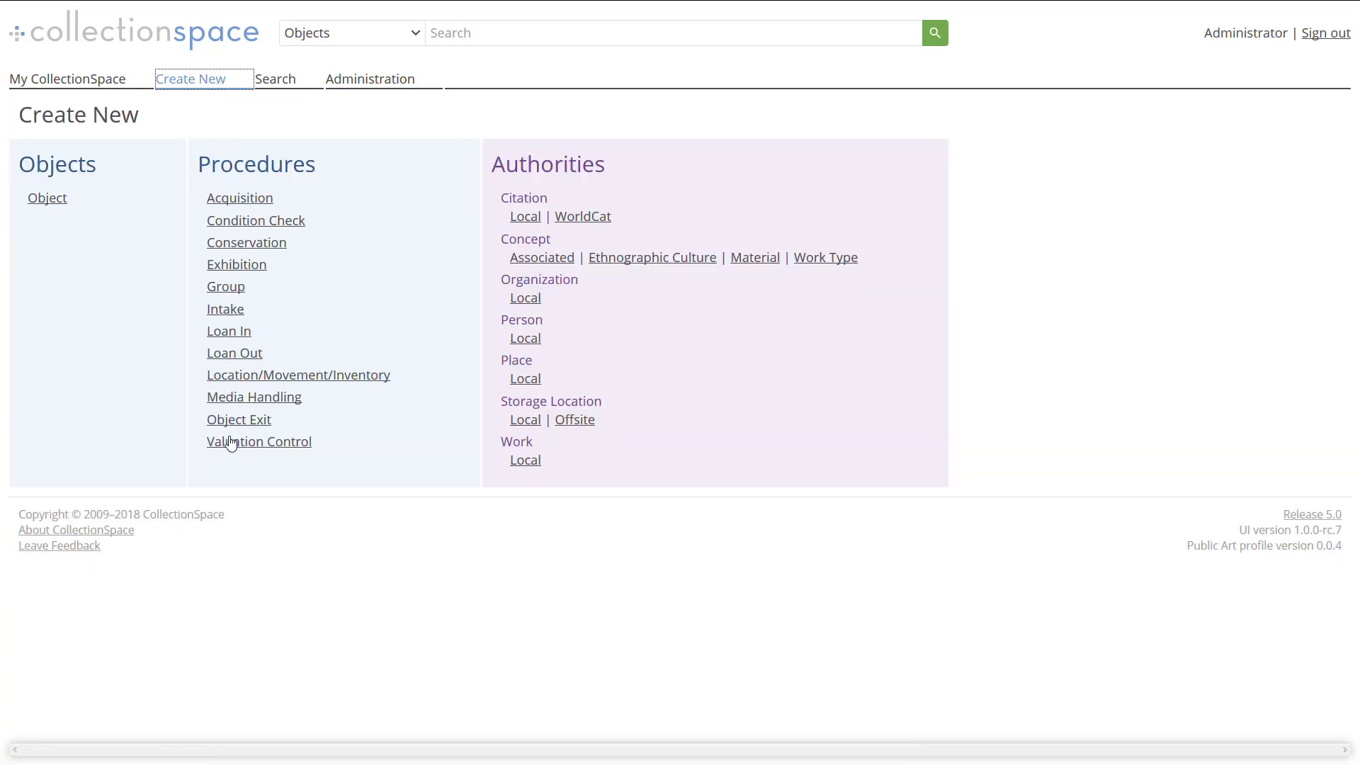
pyautogui.click(231, 445)
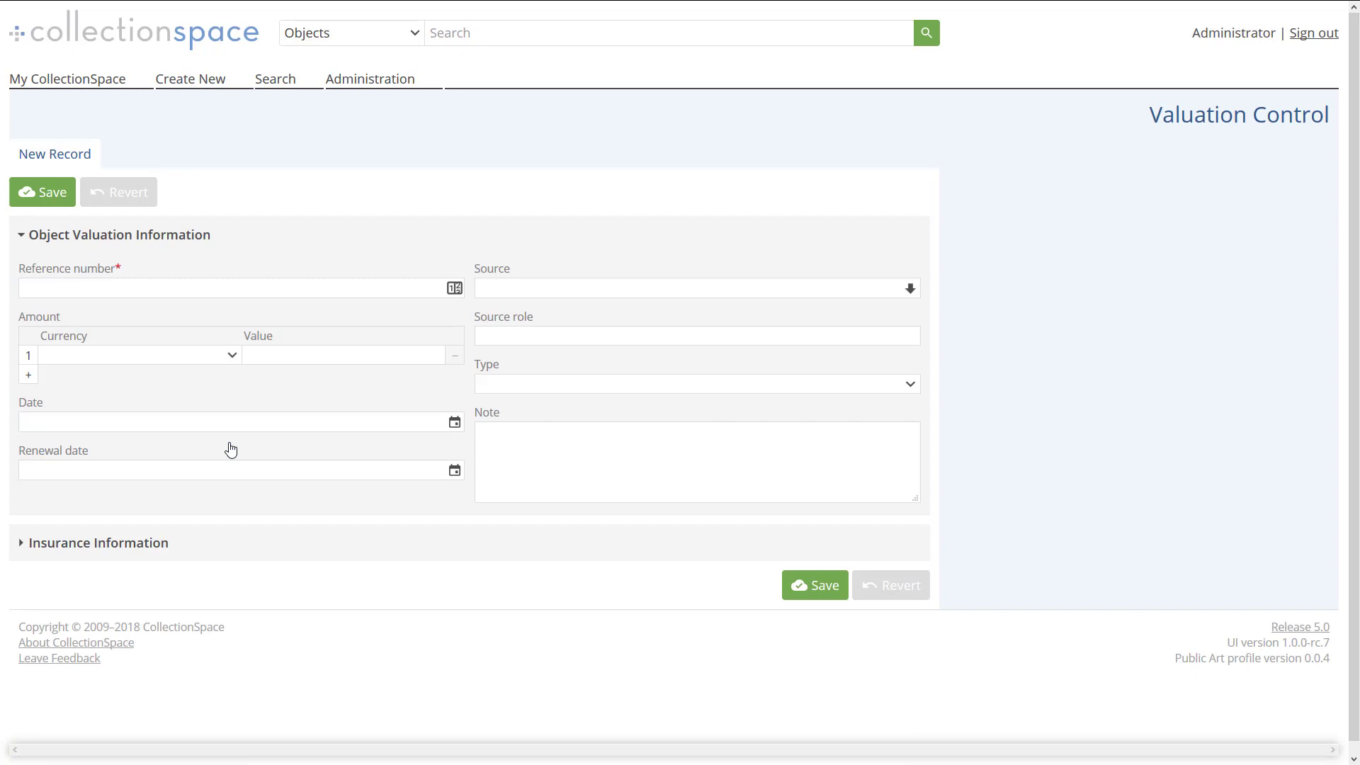
pyautogui.click(218, 543)
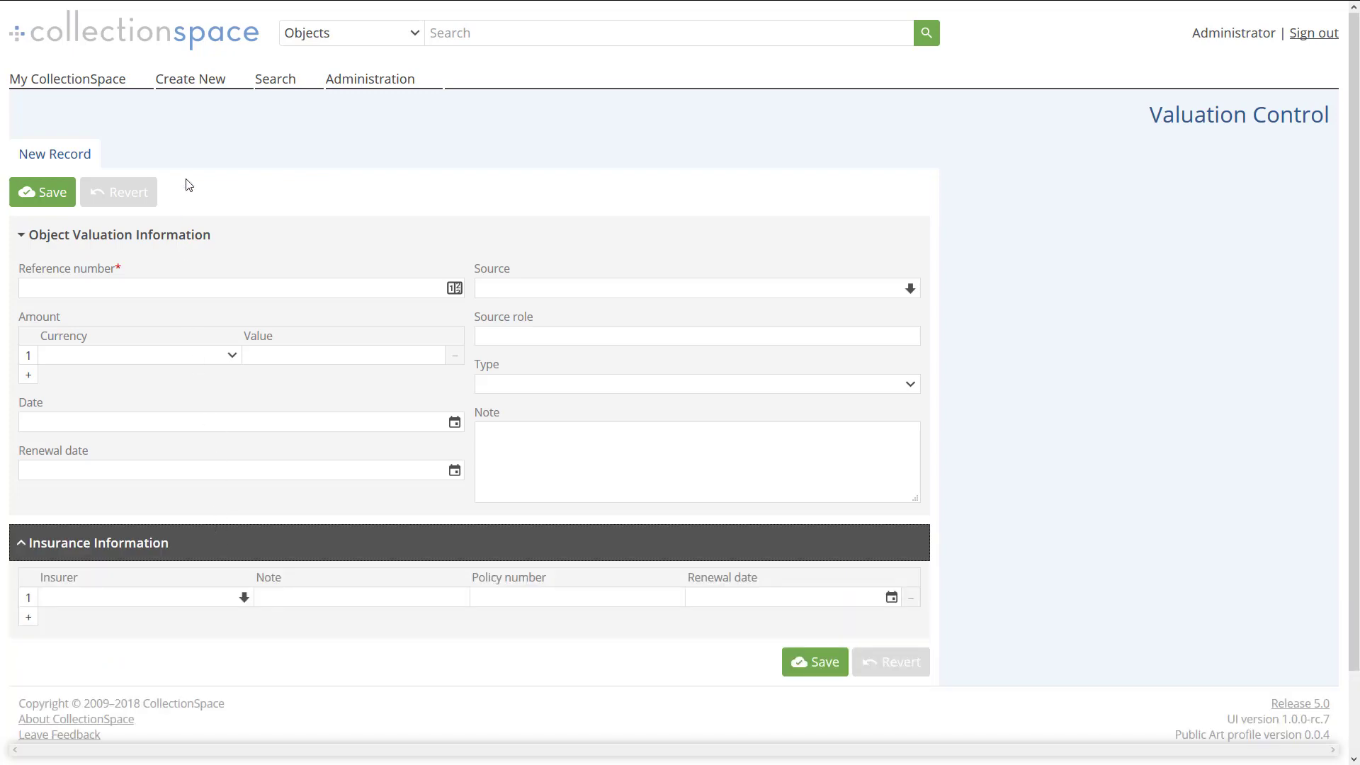
pyautogui.click(192, 80)
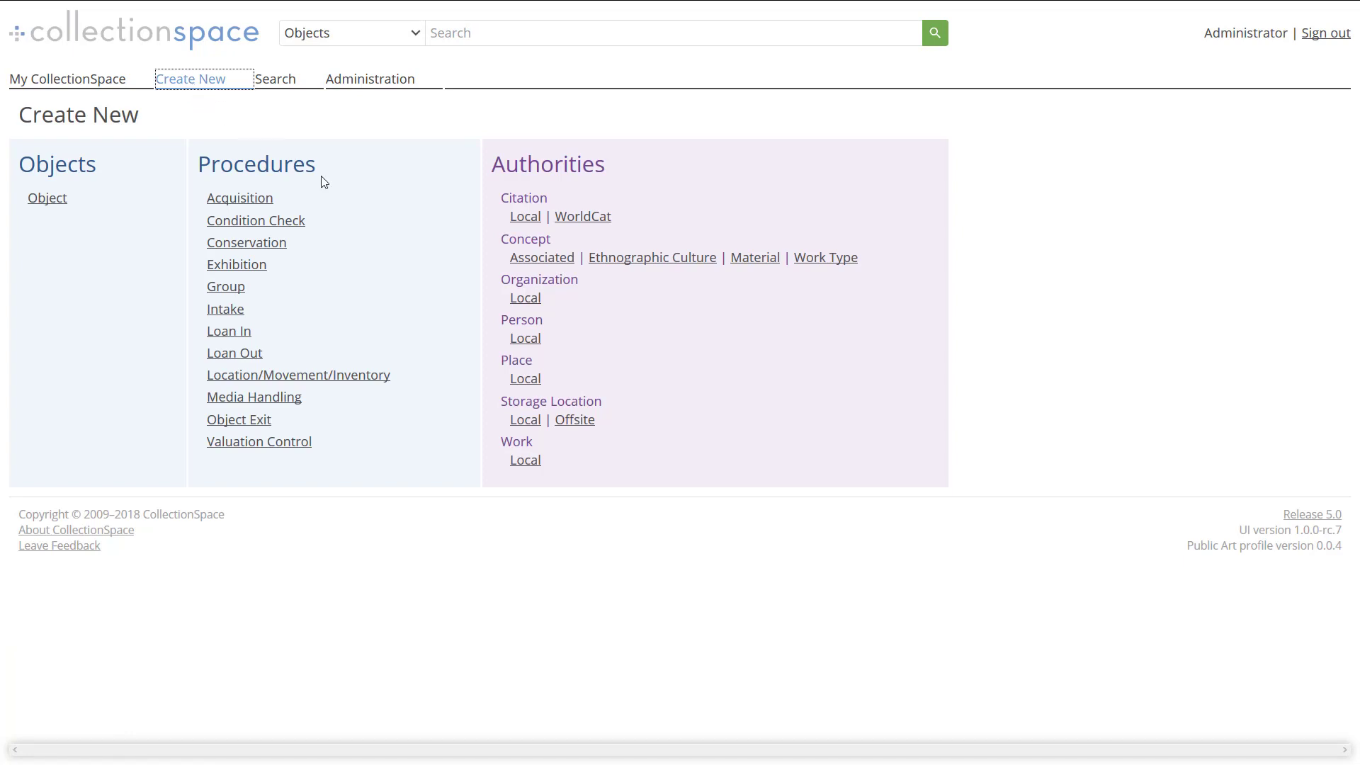
pyautogui.click(525, 340)
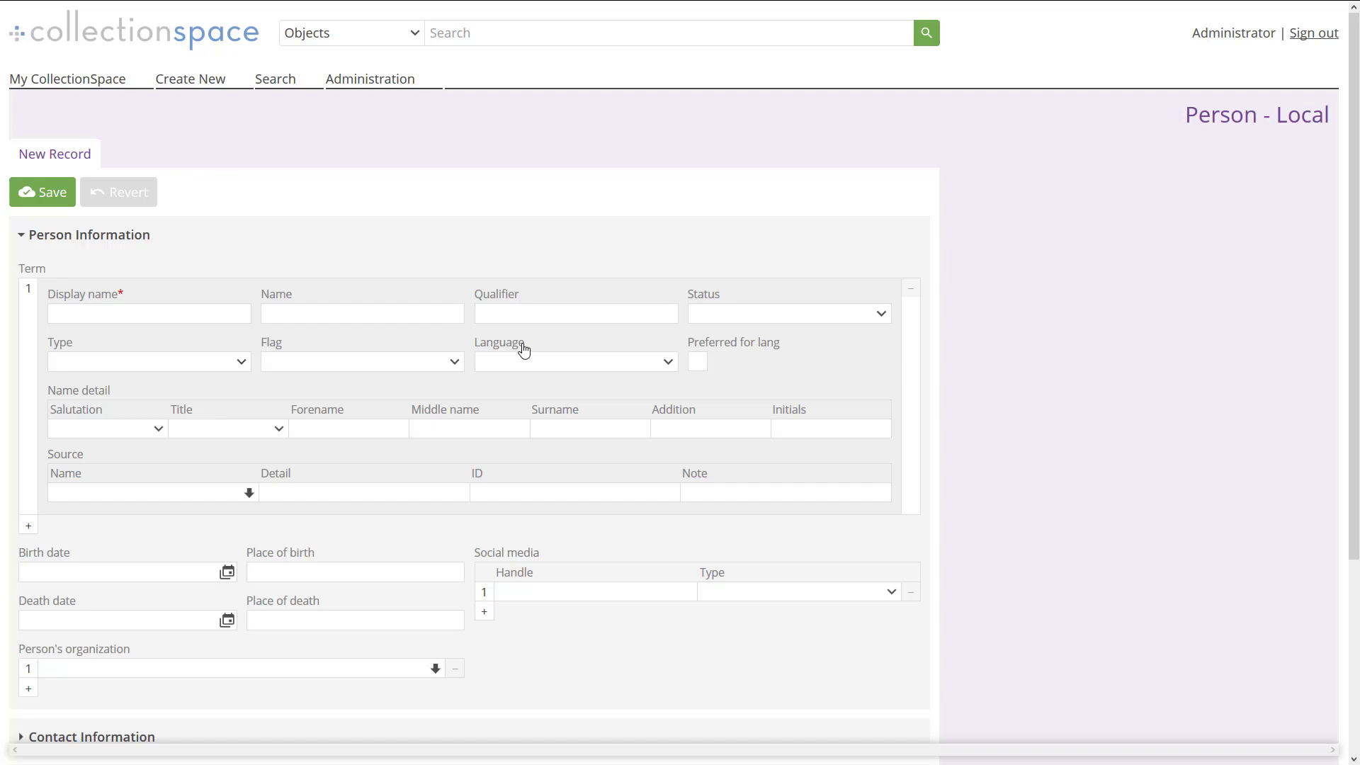
pyautogui.click(211, 88)
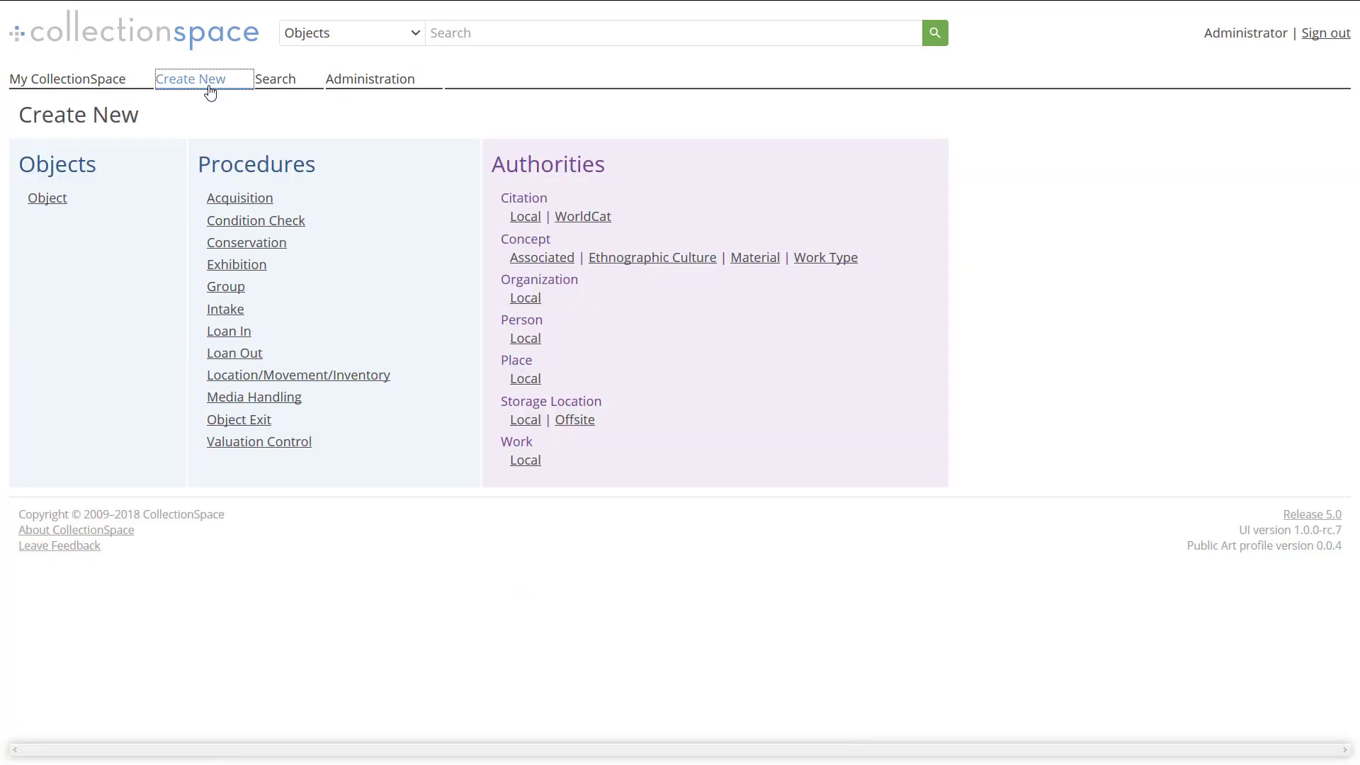
pyautogui.click(596, 533)
# Search all objects, open 2005.001.0001 – I See What You Mean™, and view its Artwork ID numbering types.
pyautogui.click(935, 42)
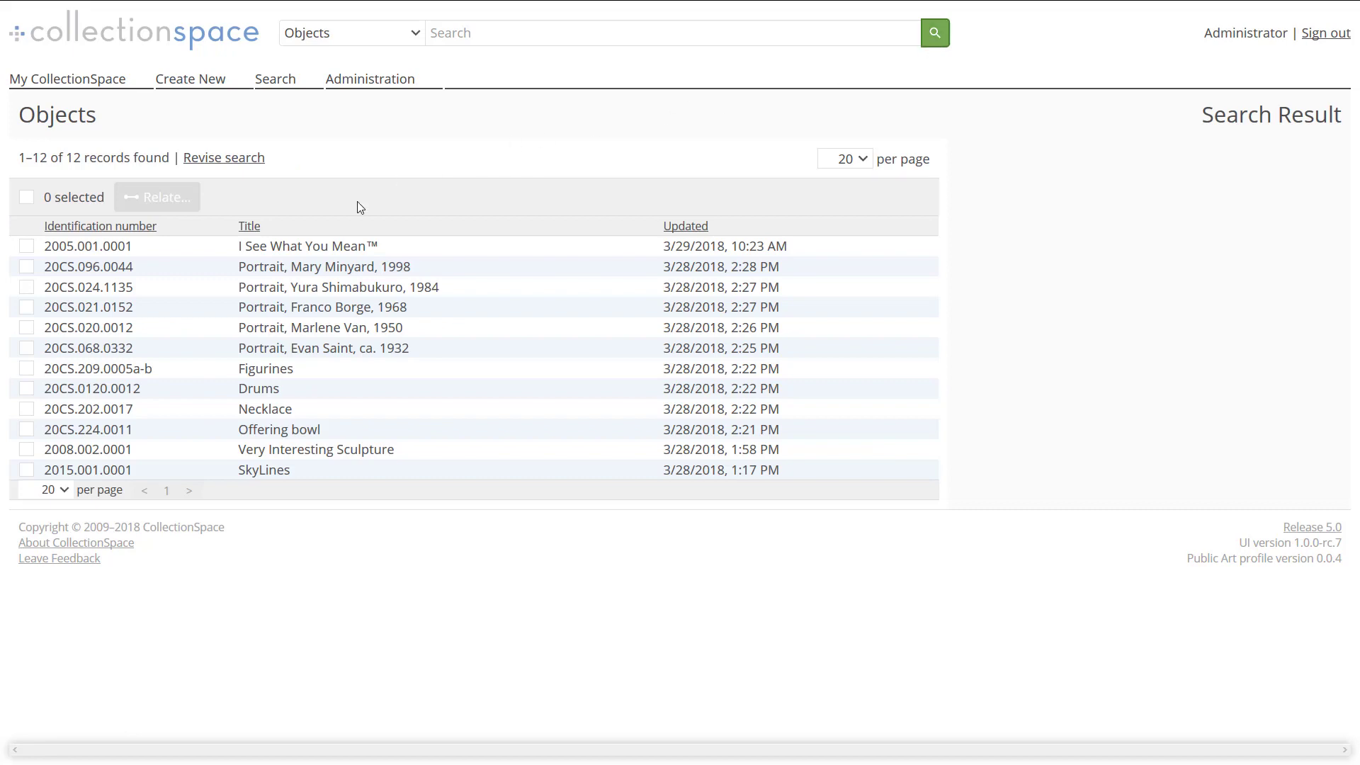
pyautogui.click(323, 248)
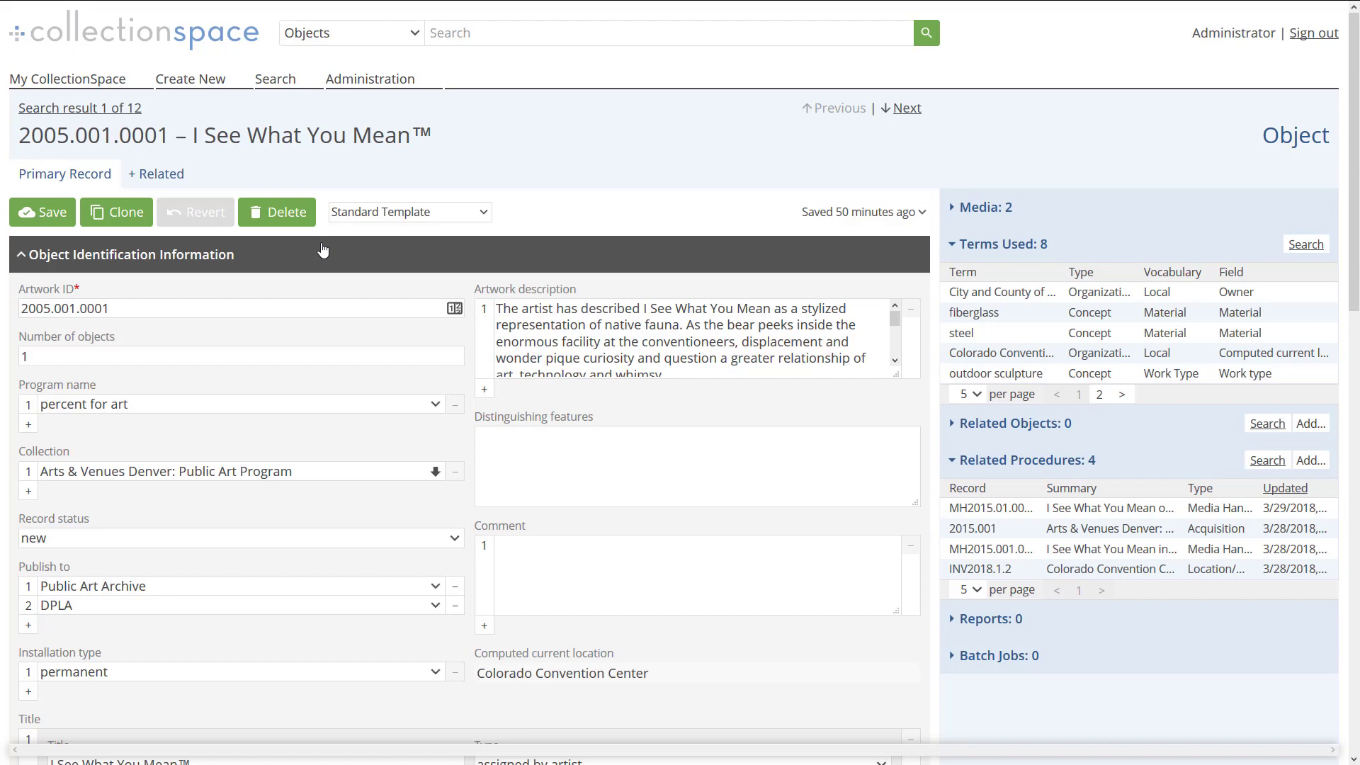
pyautogui.click(355, 304)
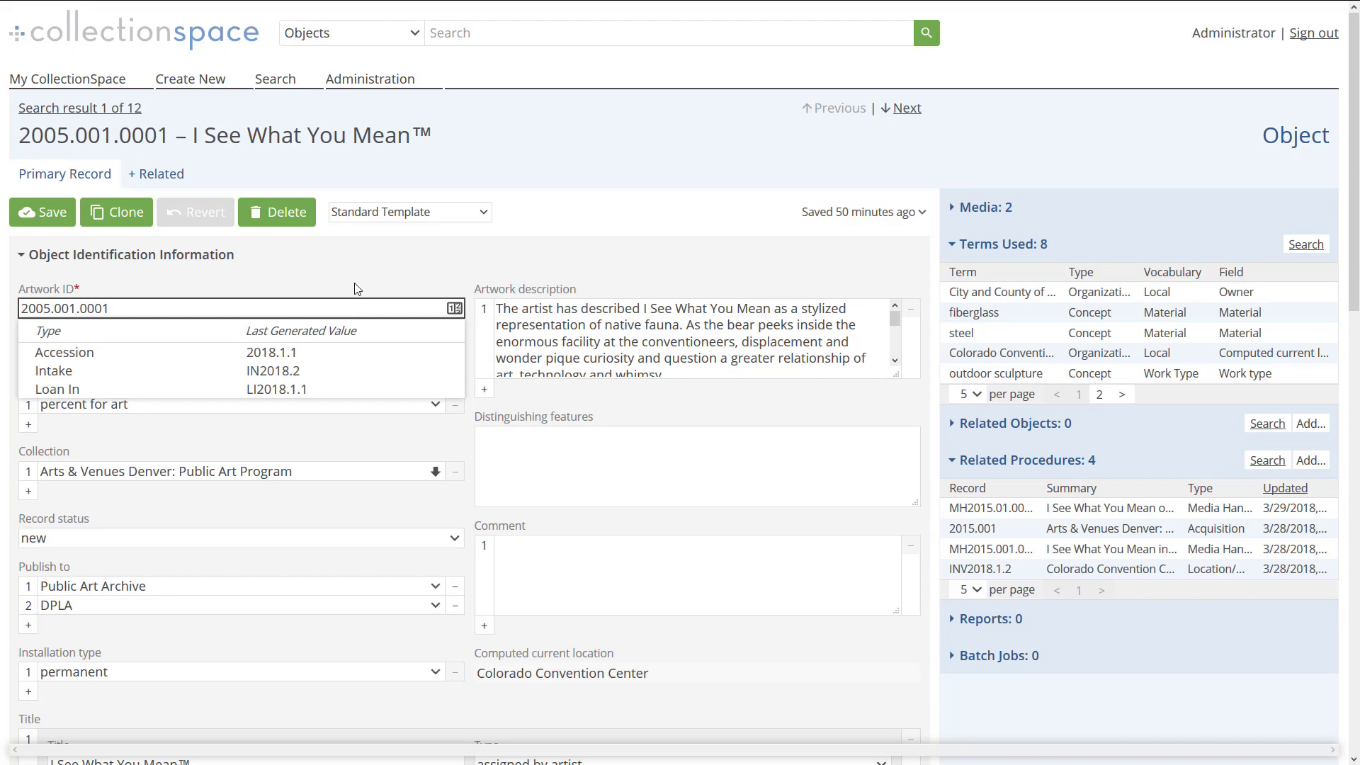
pyautogui.click(354, 282)
pyautogui.scroll(-2, 352, 283)
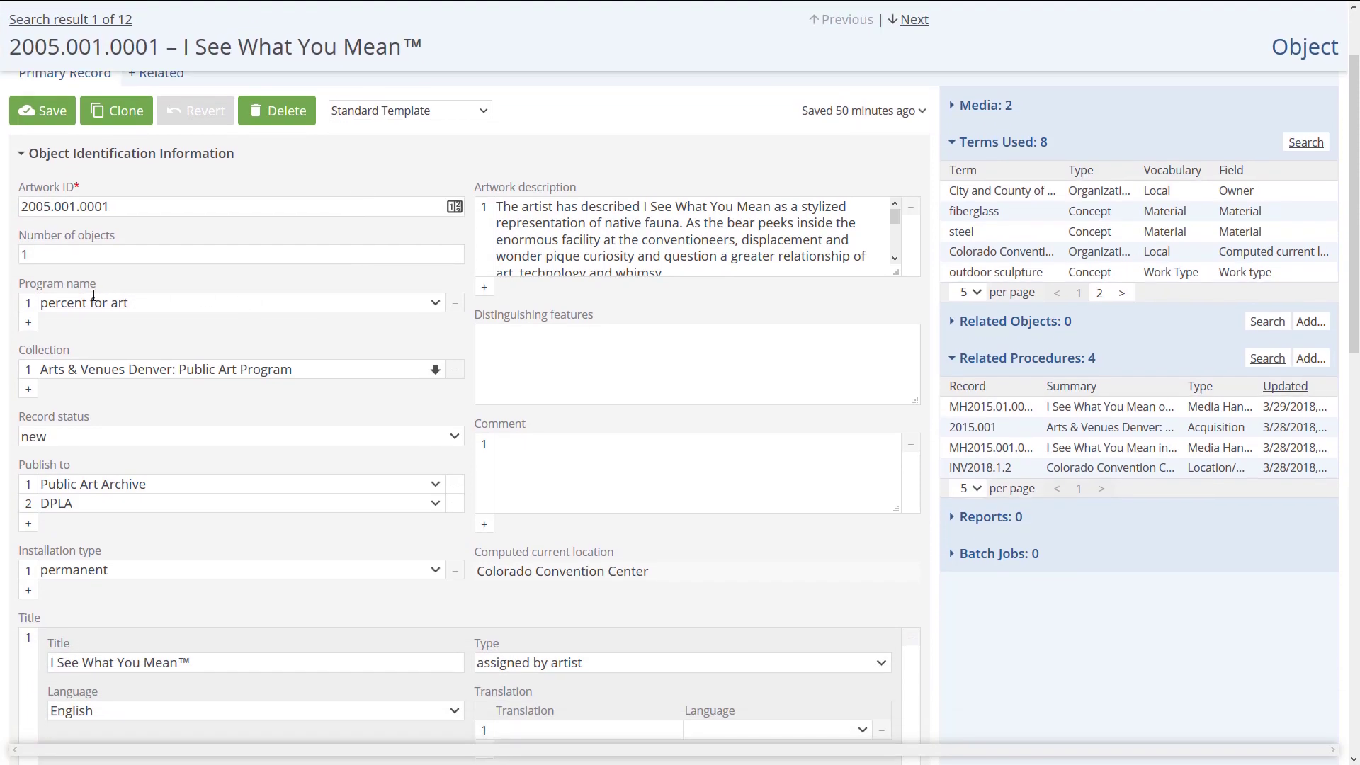
pyautogui.click(114, 253)
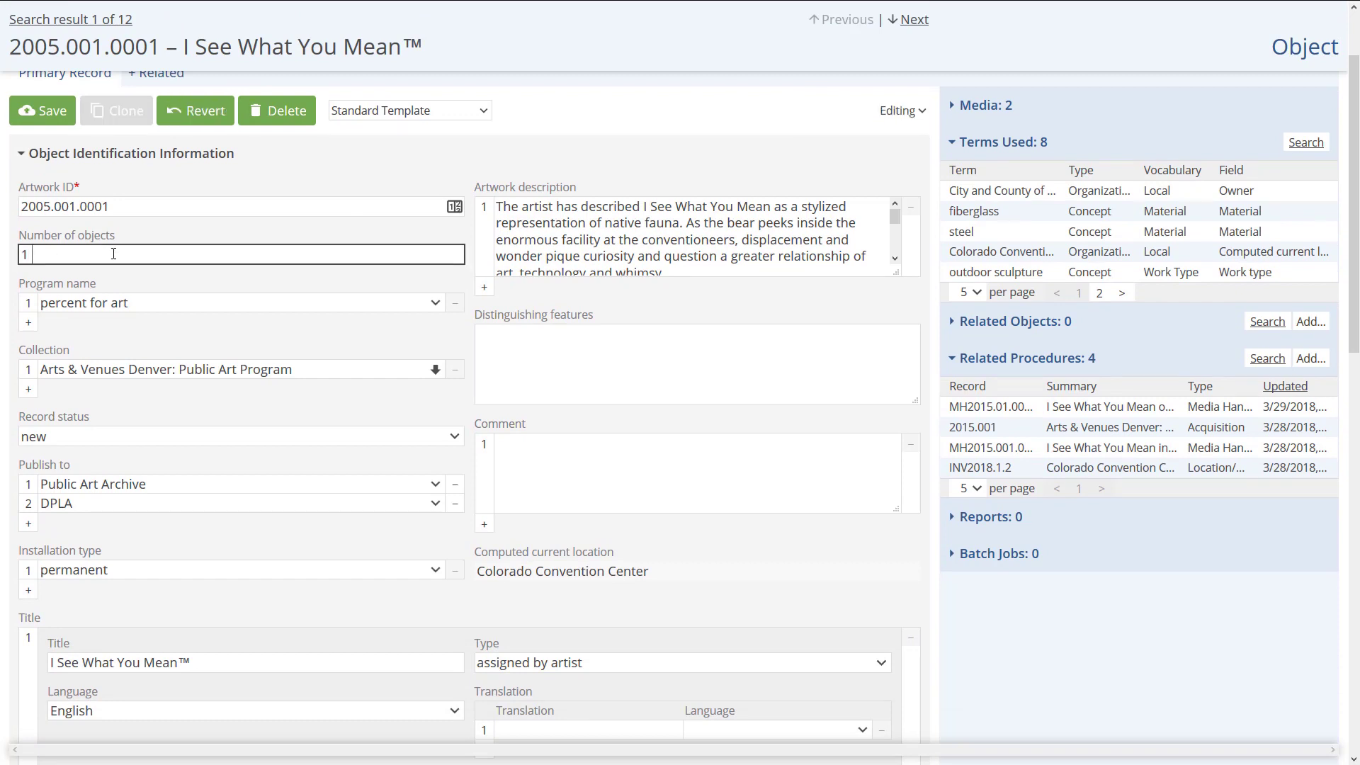
pyautogui.write('dozen')
pyautogui.click(140, 241)
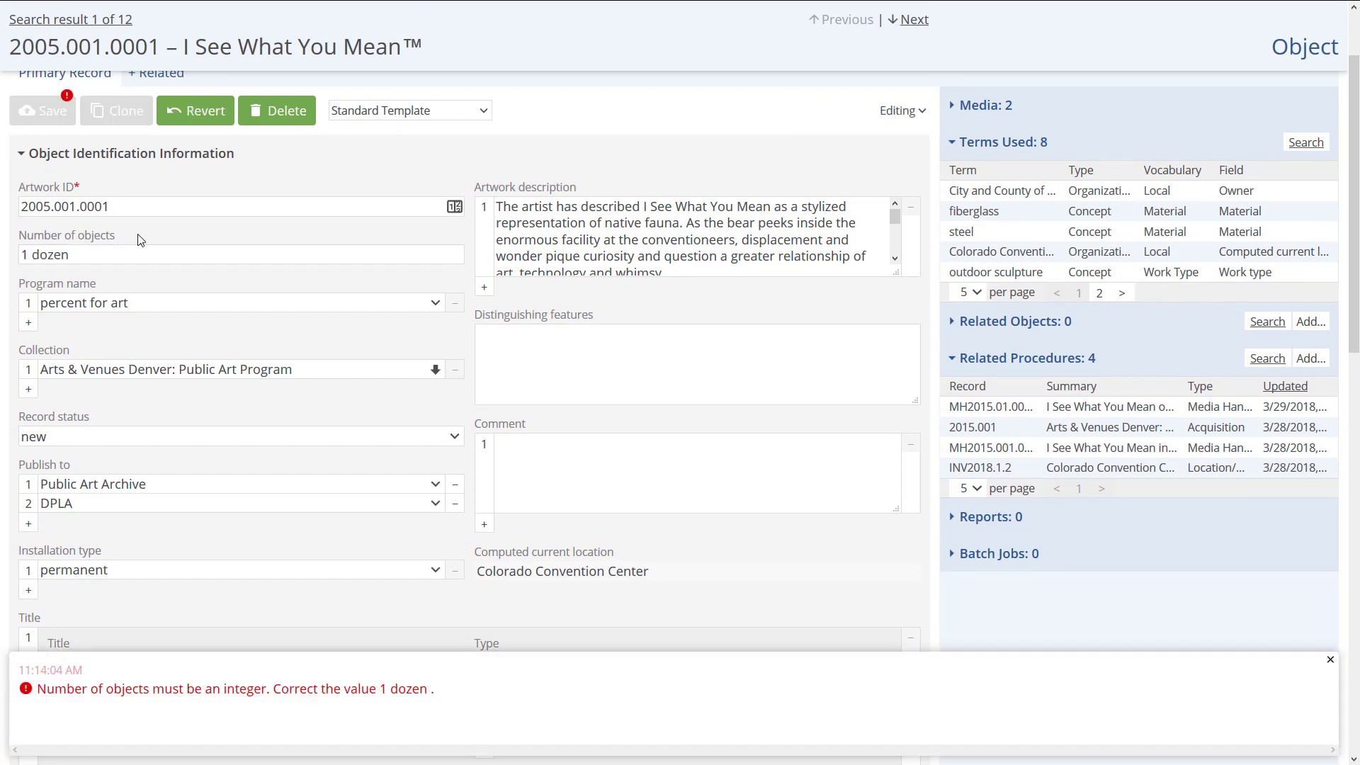
pyautogui.doubleClick(61, 255)
pyautogui.press('BackSpace')
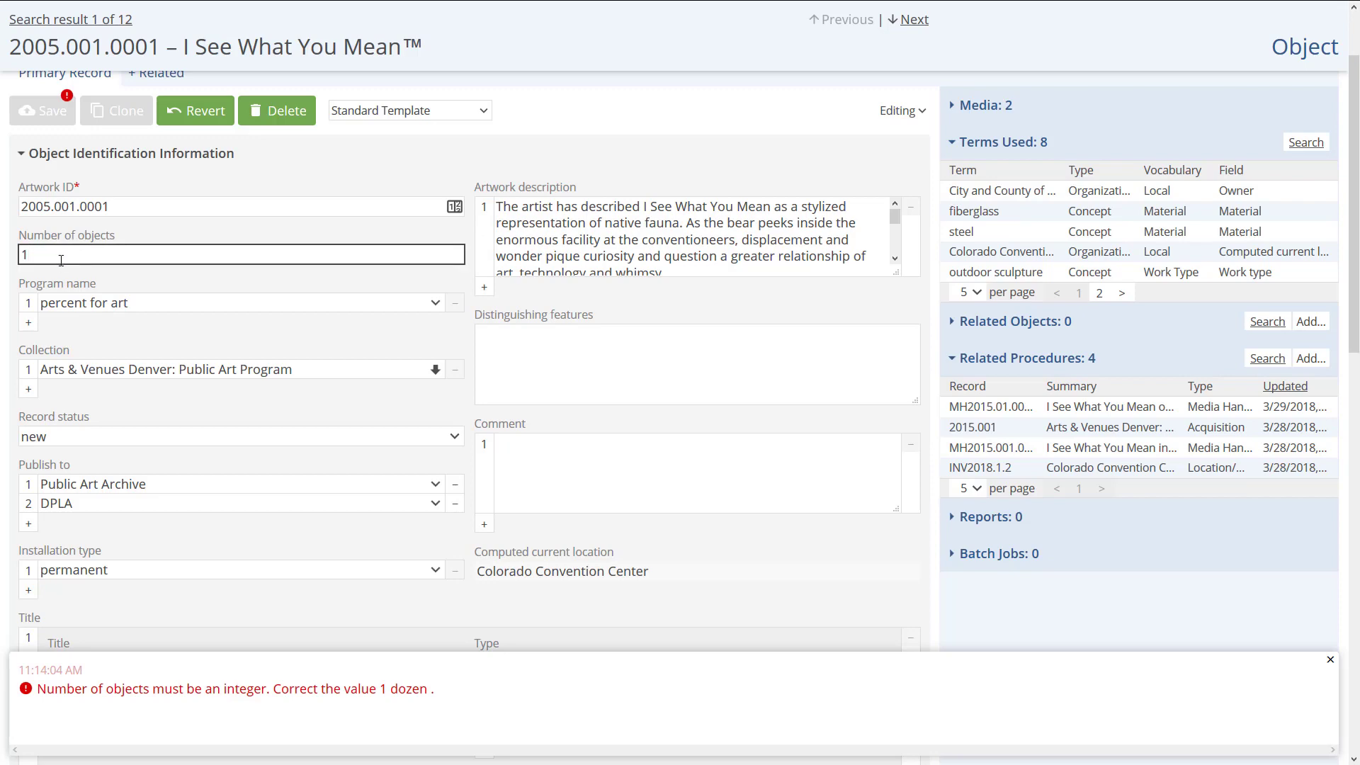
pyautogui.click(193, 240)
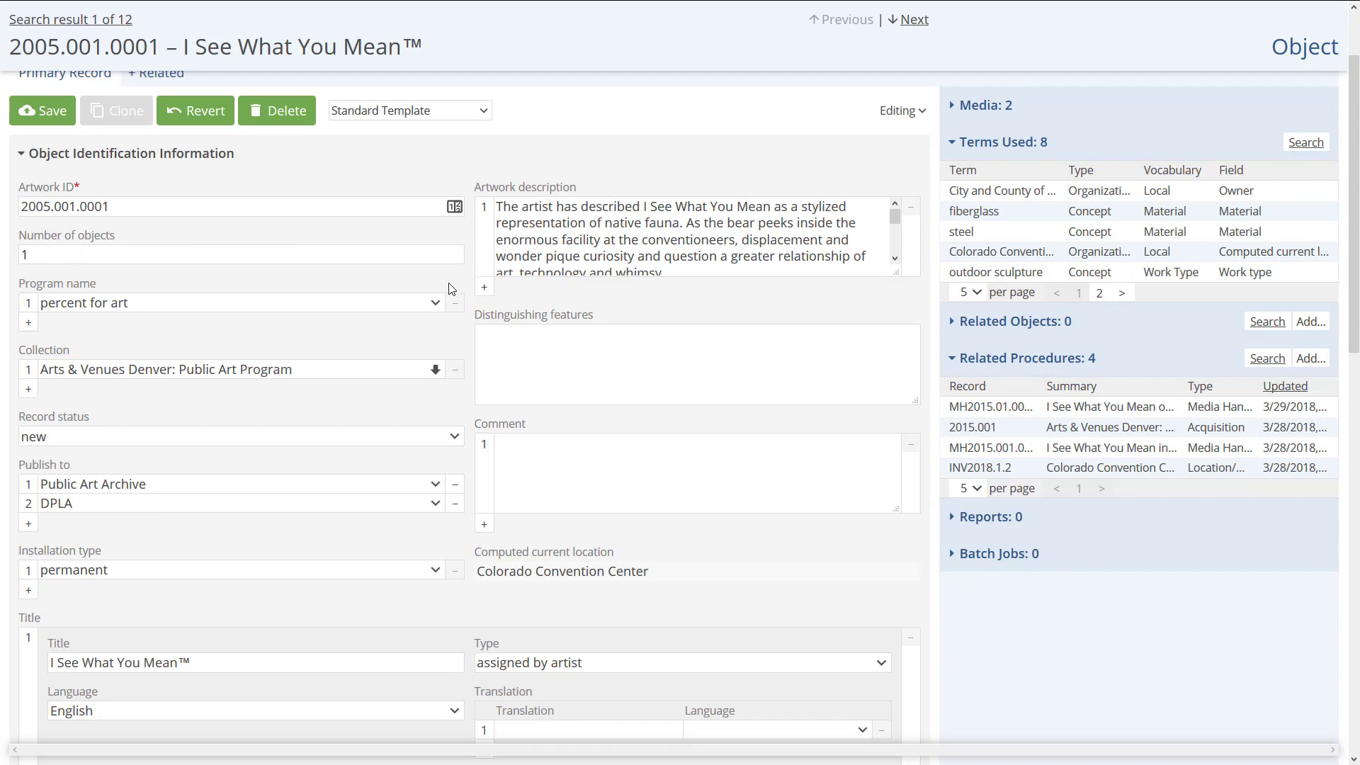
pyautogui.scroll(-3, 453, 289)
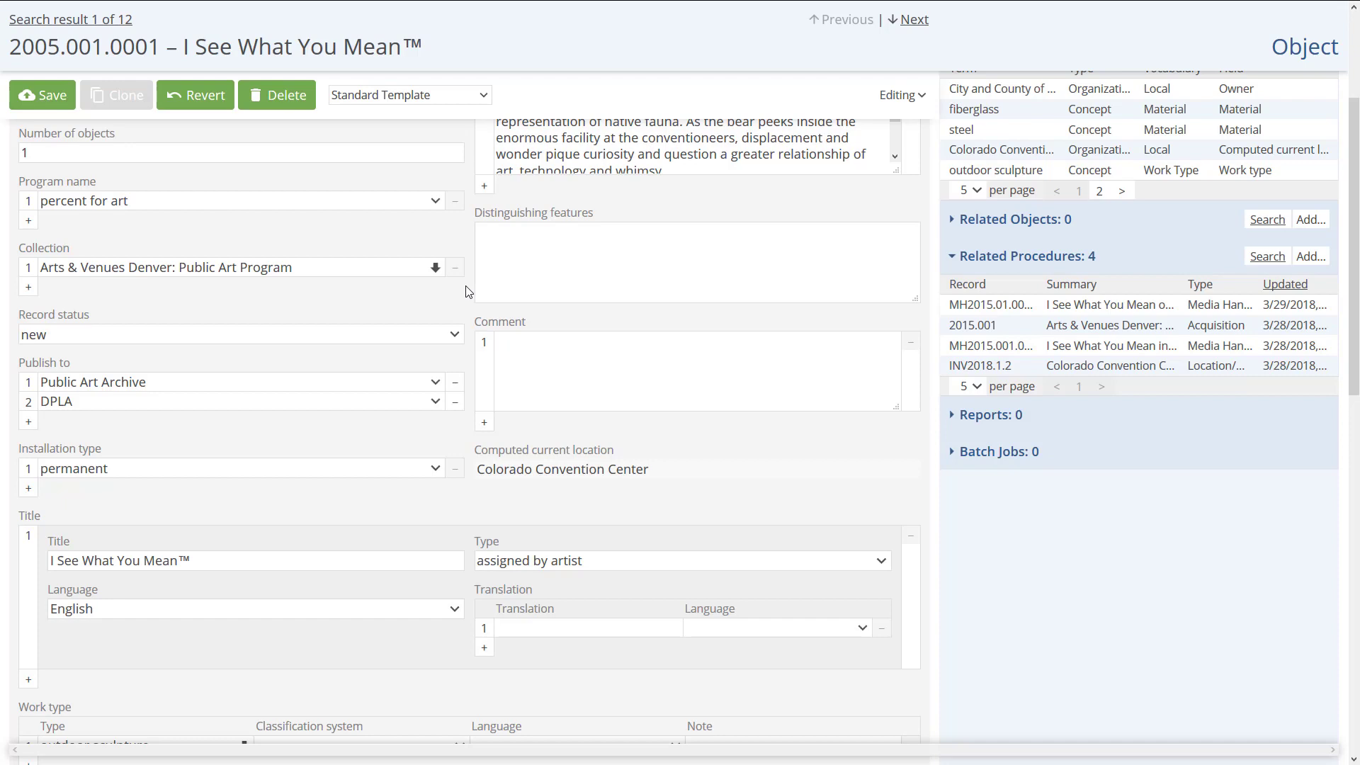
pyautogui.scroll(-3, 467, 291)
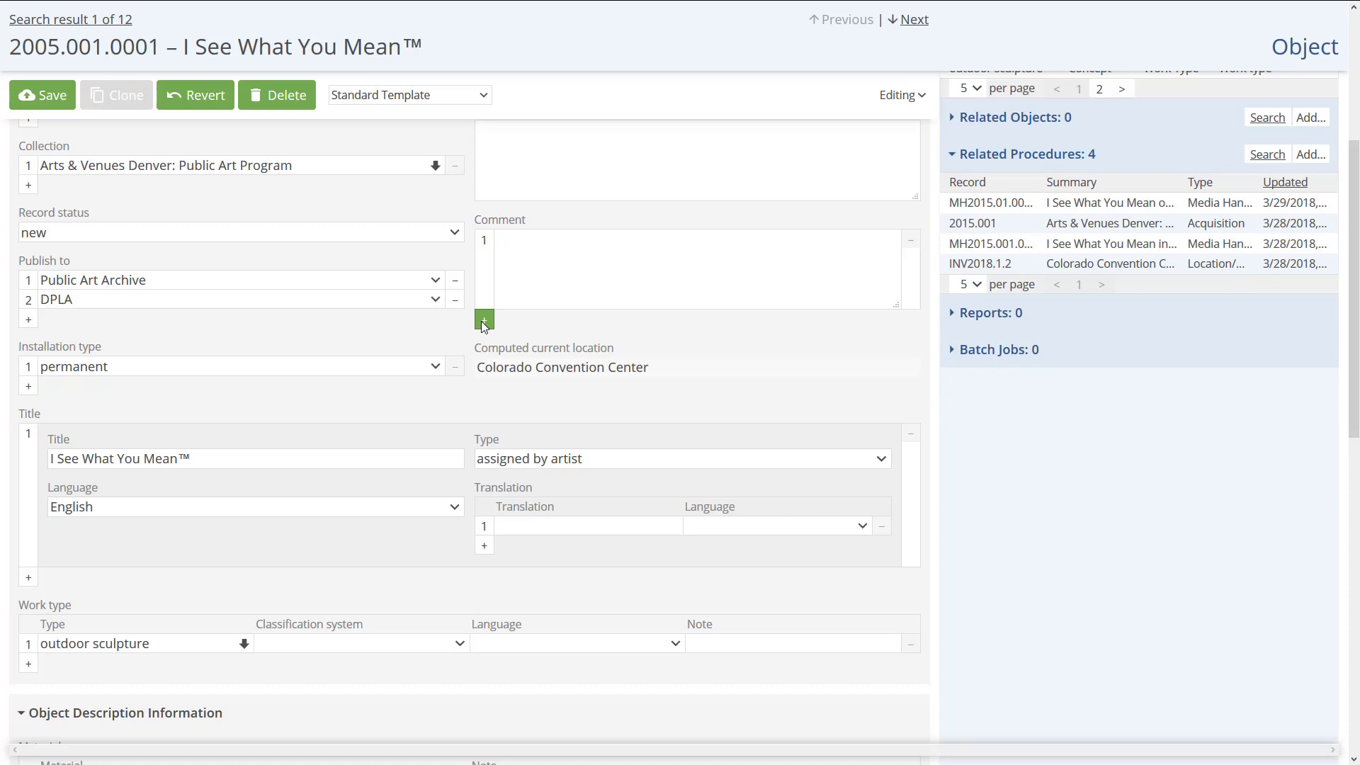
pyautogui.scroll(-6, 481, 325)
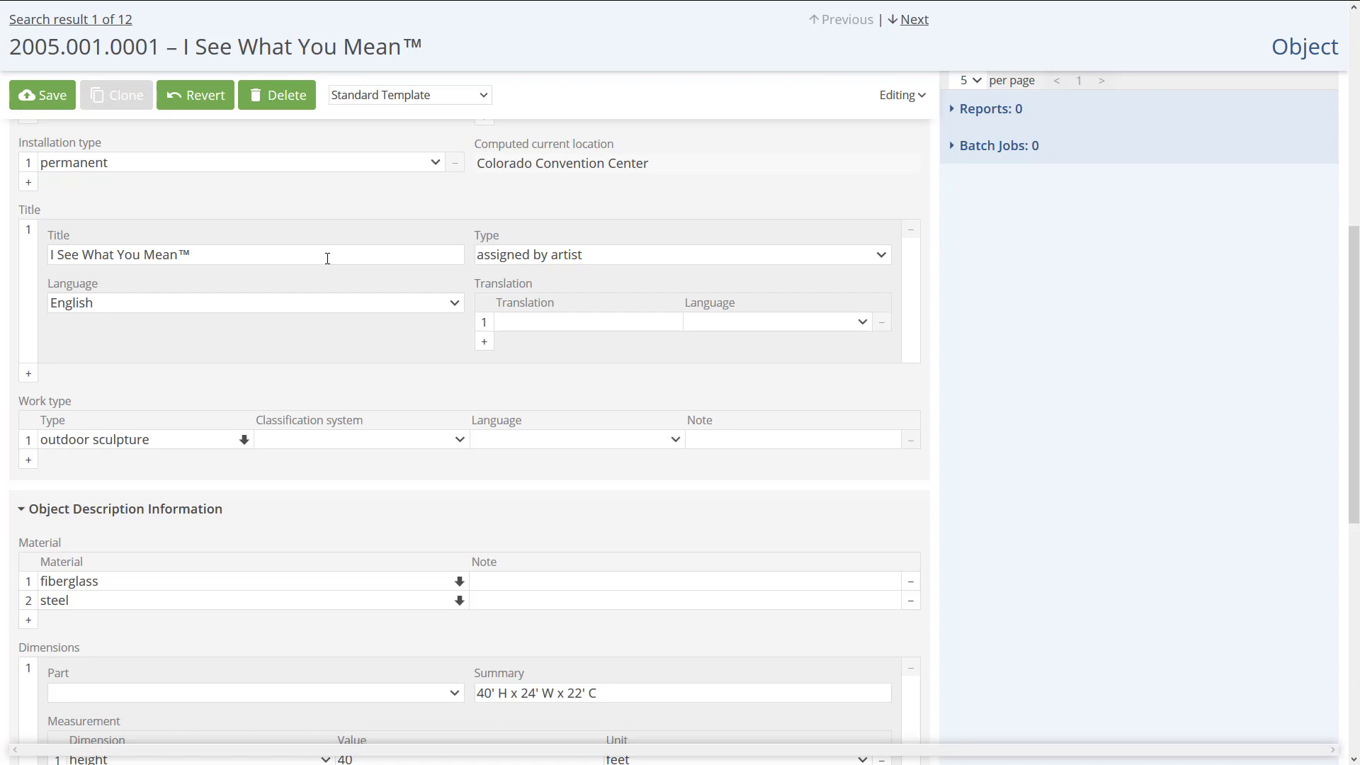
# Add a second title 'Big Blue Bear' with type popular to the object record.
pyautogui.click(28, 373)
pyautogui.click(76, 396)
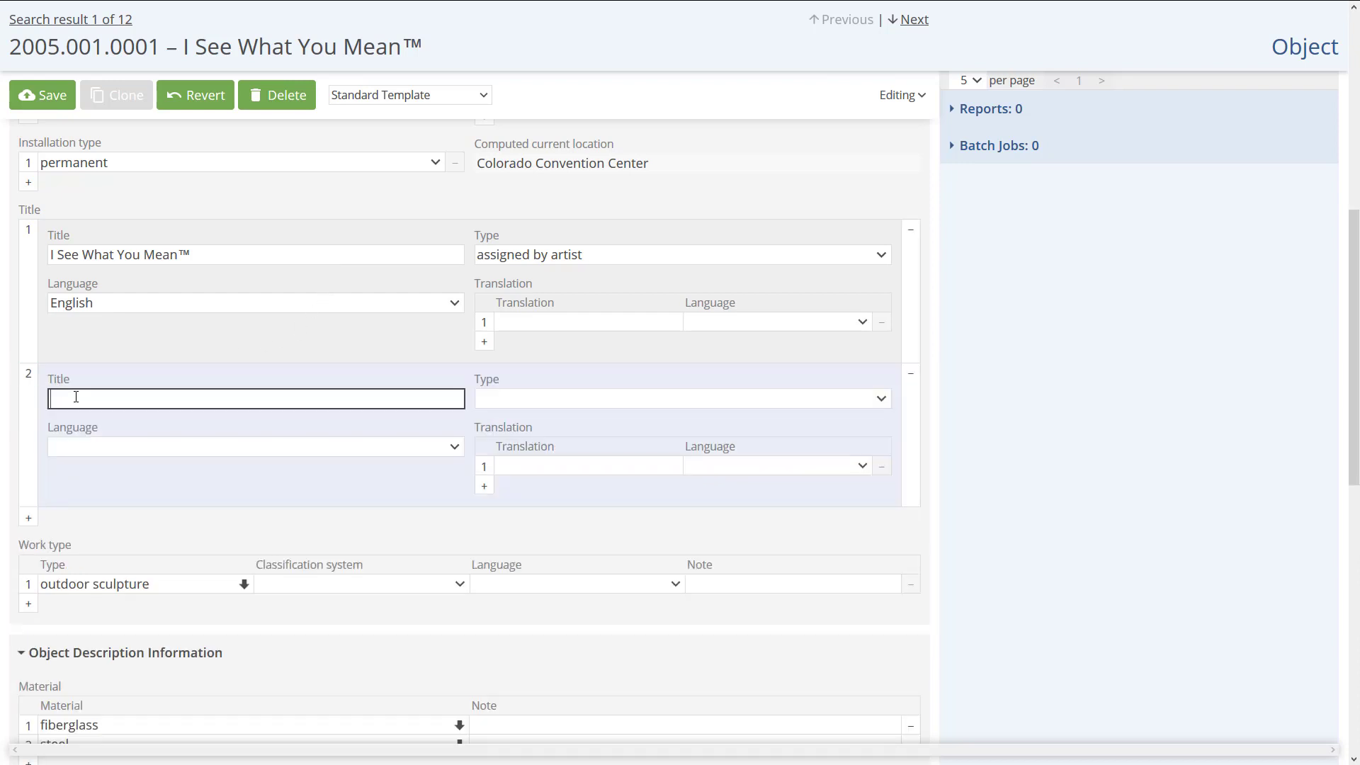
pyautogui.write('Big Blue Bear')
pyautogui.click(510, 399)
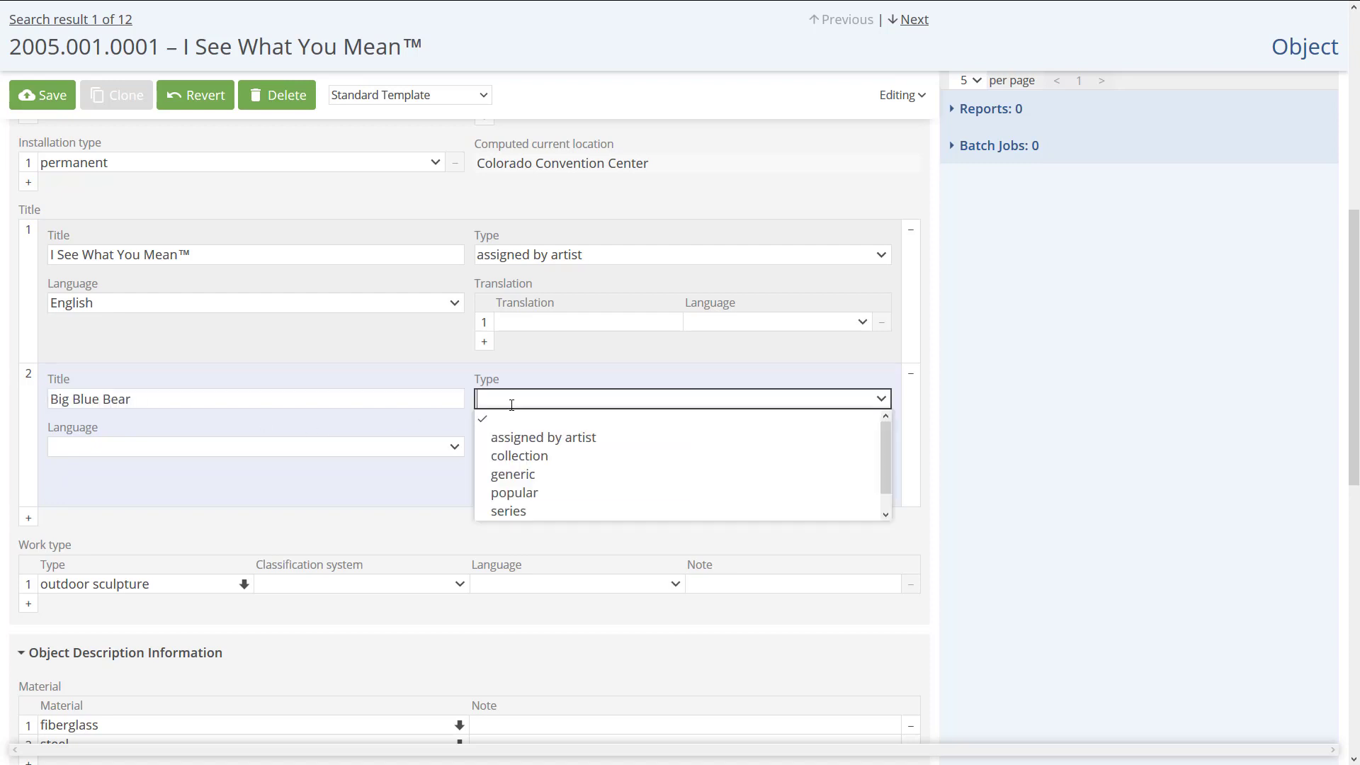
pyautogui.click(515, 494)
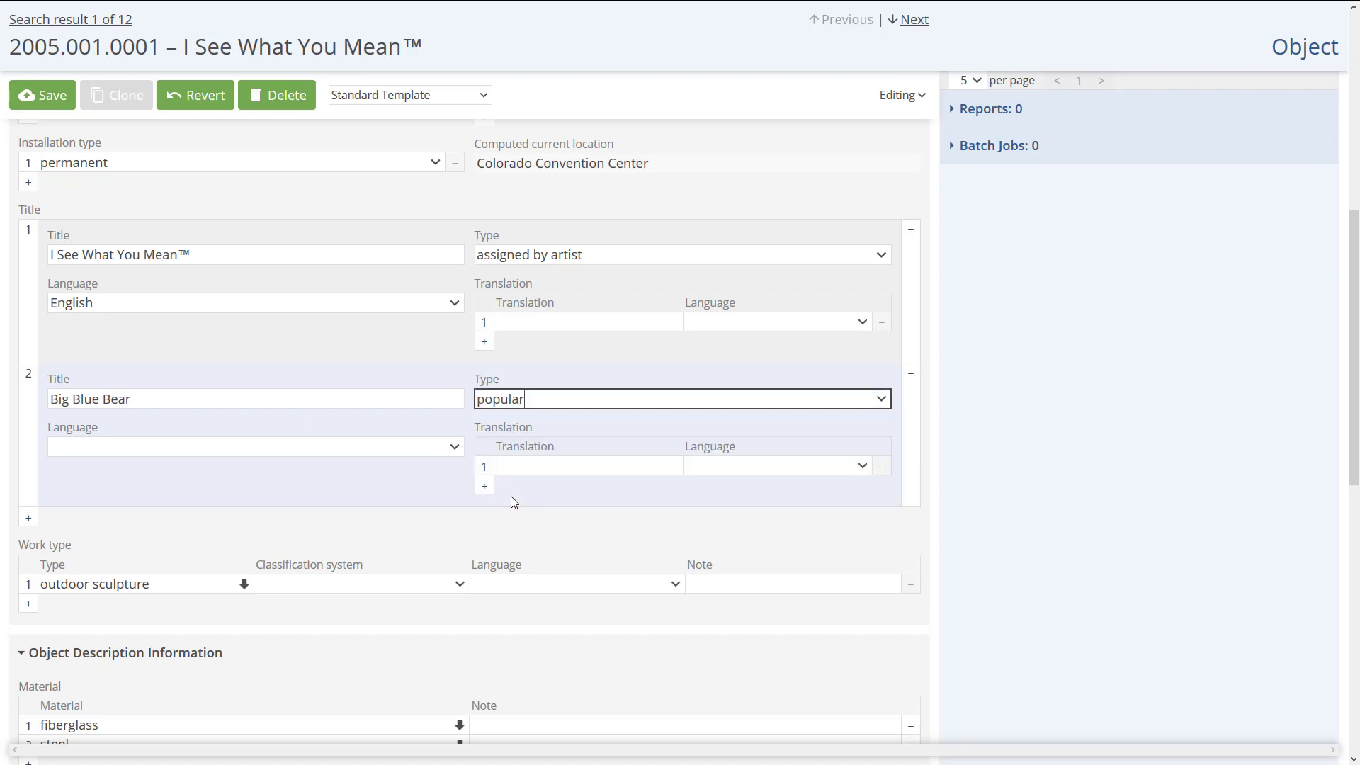
pyautogui.scroll(-7, 514, 501)
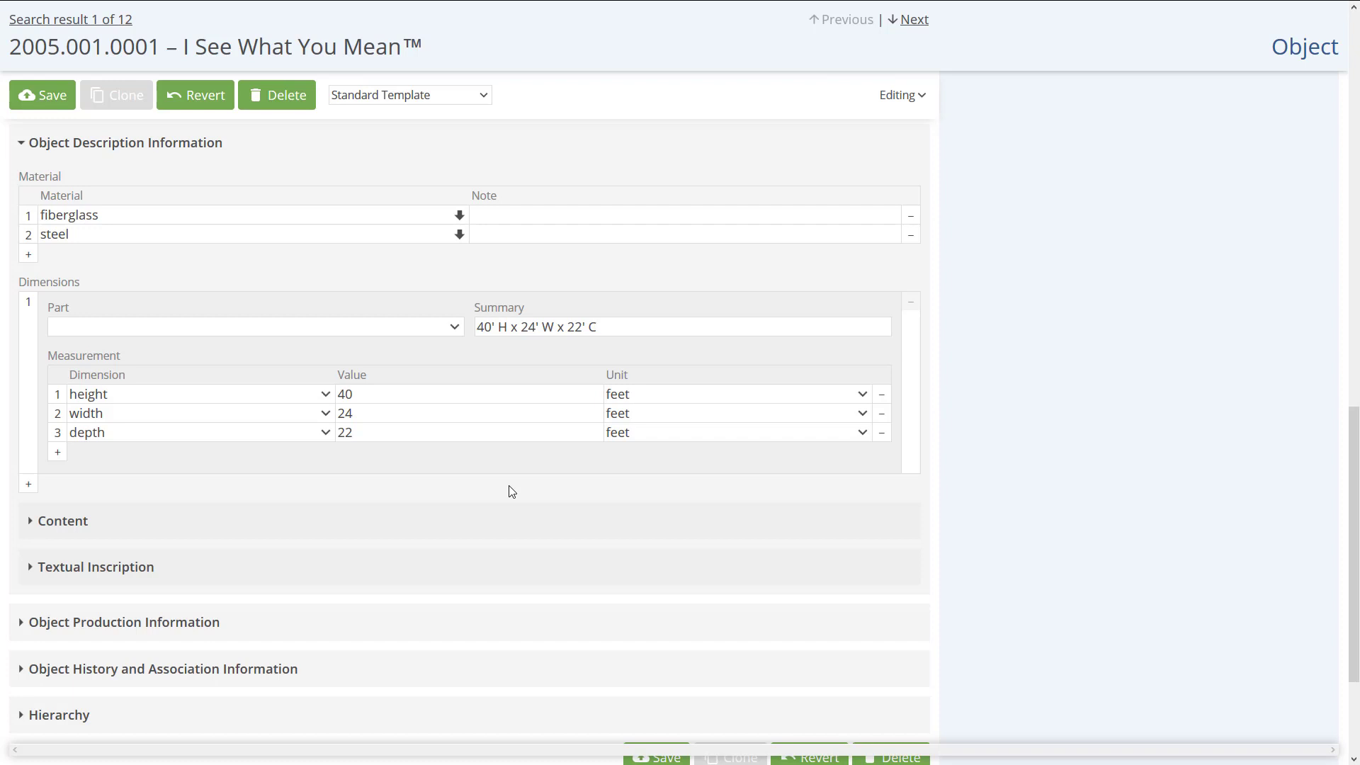
# Add a second Dimensions entry summarised as '10,000 pounds' and save the record.
pyautogui.click(28, 484)
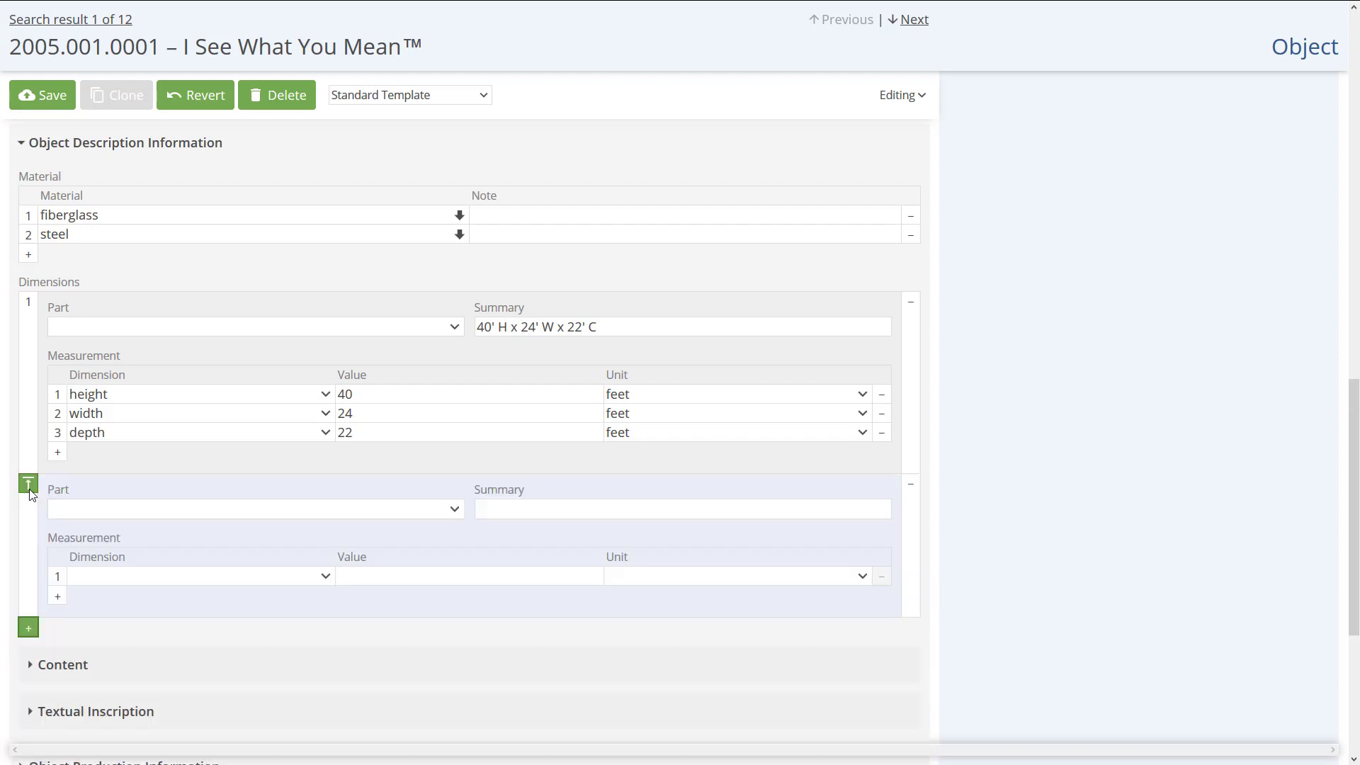
pyautogui.click(527, 510)
pyautogui.write('10,000')
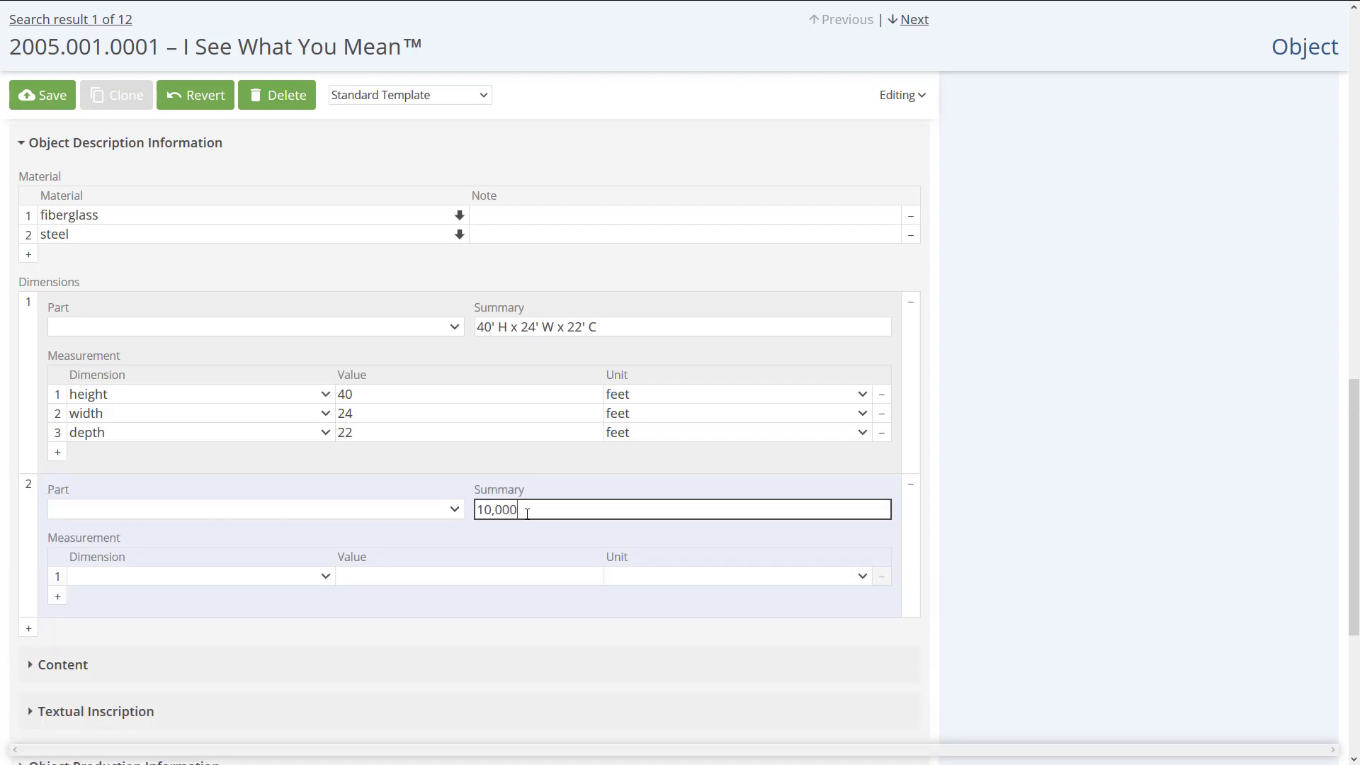
pyautogui.write(' pounds')
pyautogui.click(57, 96)
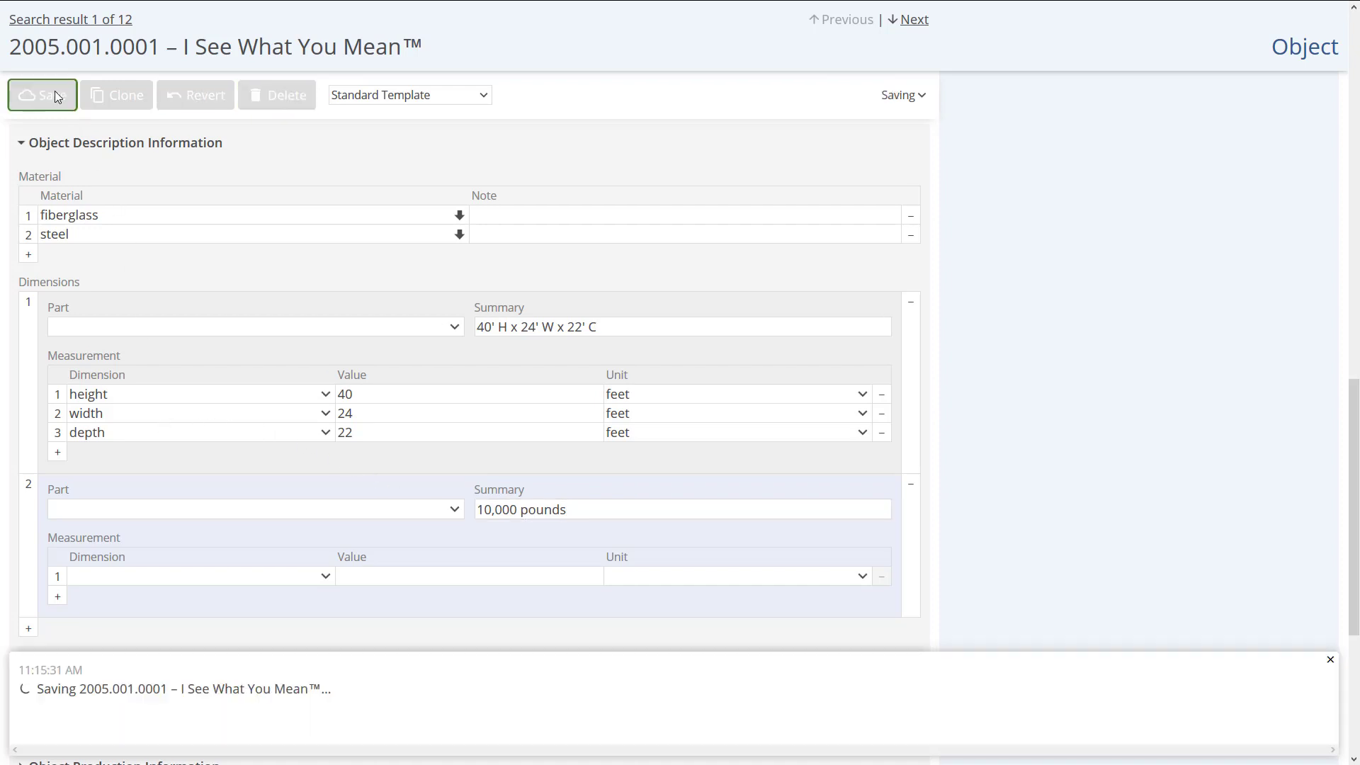
pyautogui.click(1330, 660)
pyautogui.scroll(10, 1015, 657)
pyautogui.scroll(5, 1014, 660)
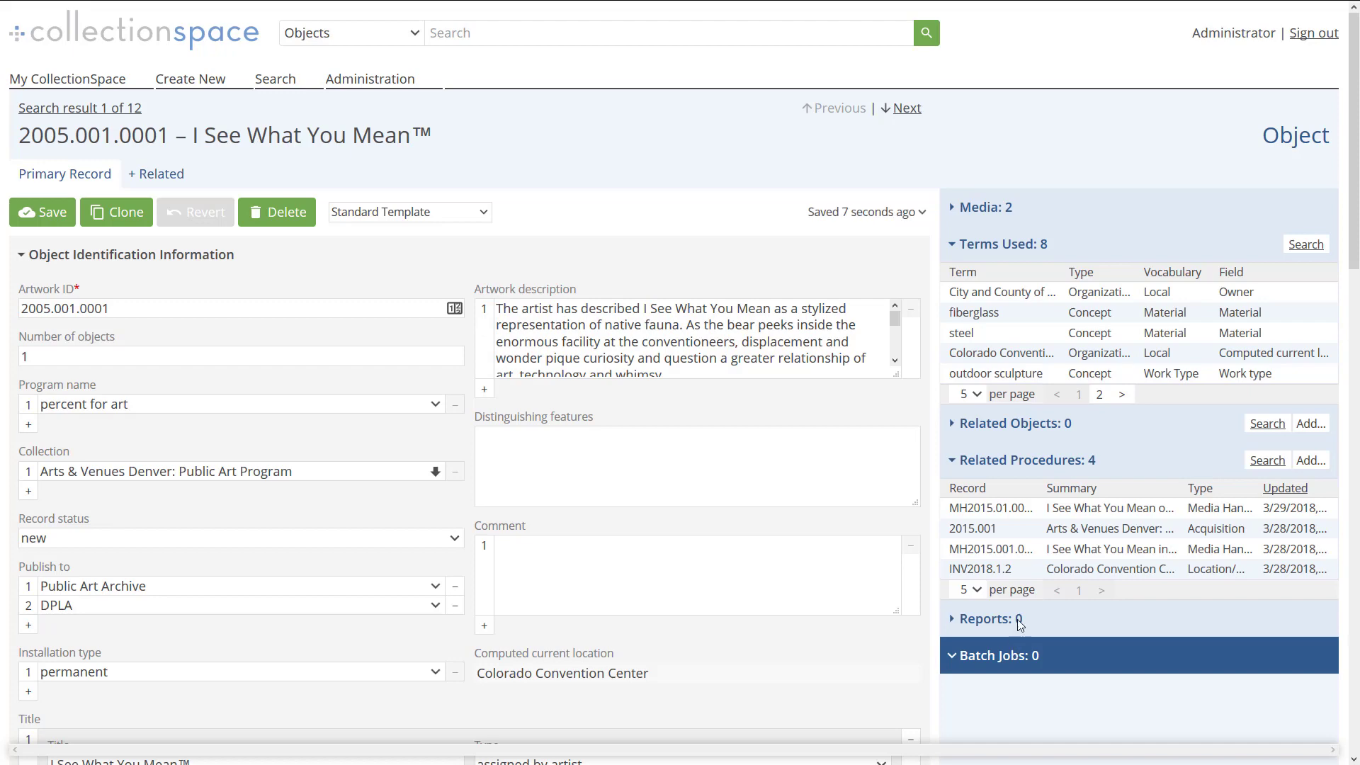
pyautogui.click(1037, 360)
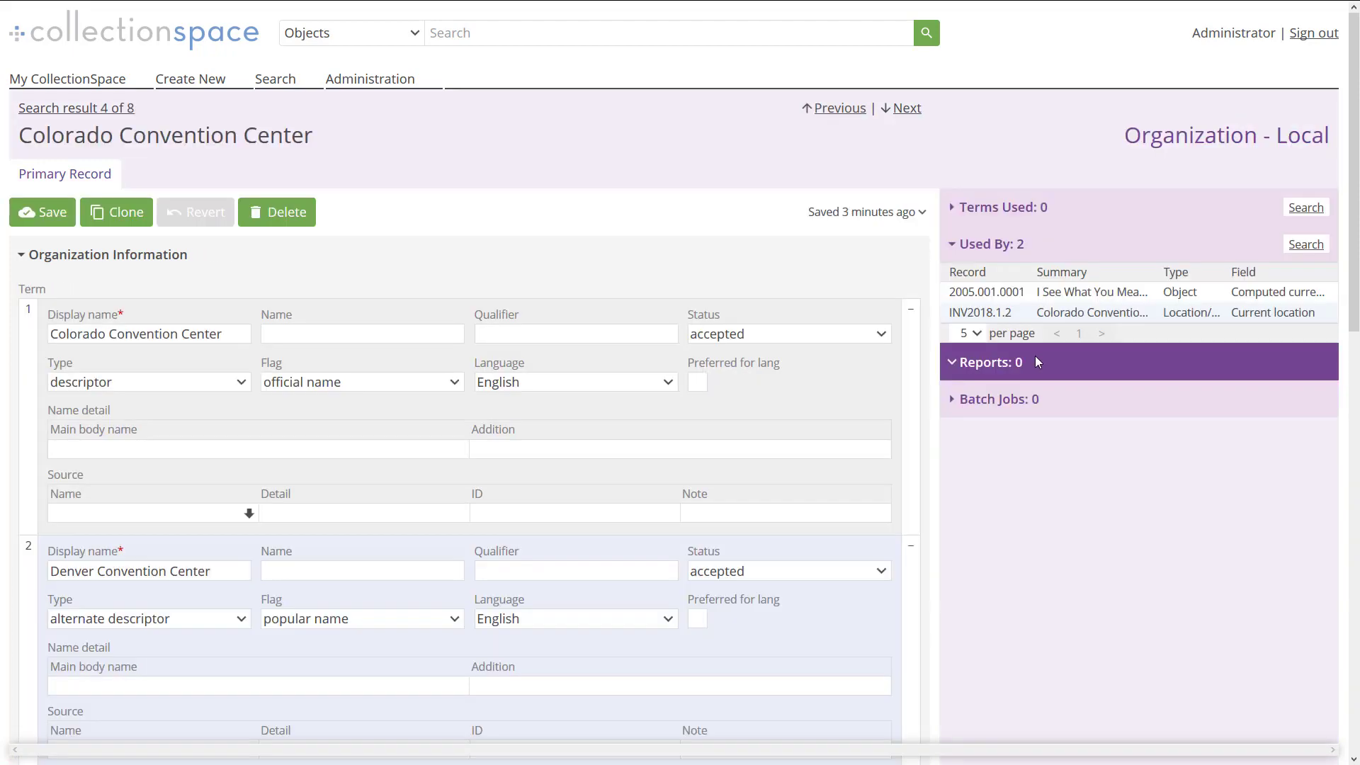
pyautogui.click(1035, 355)
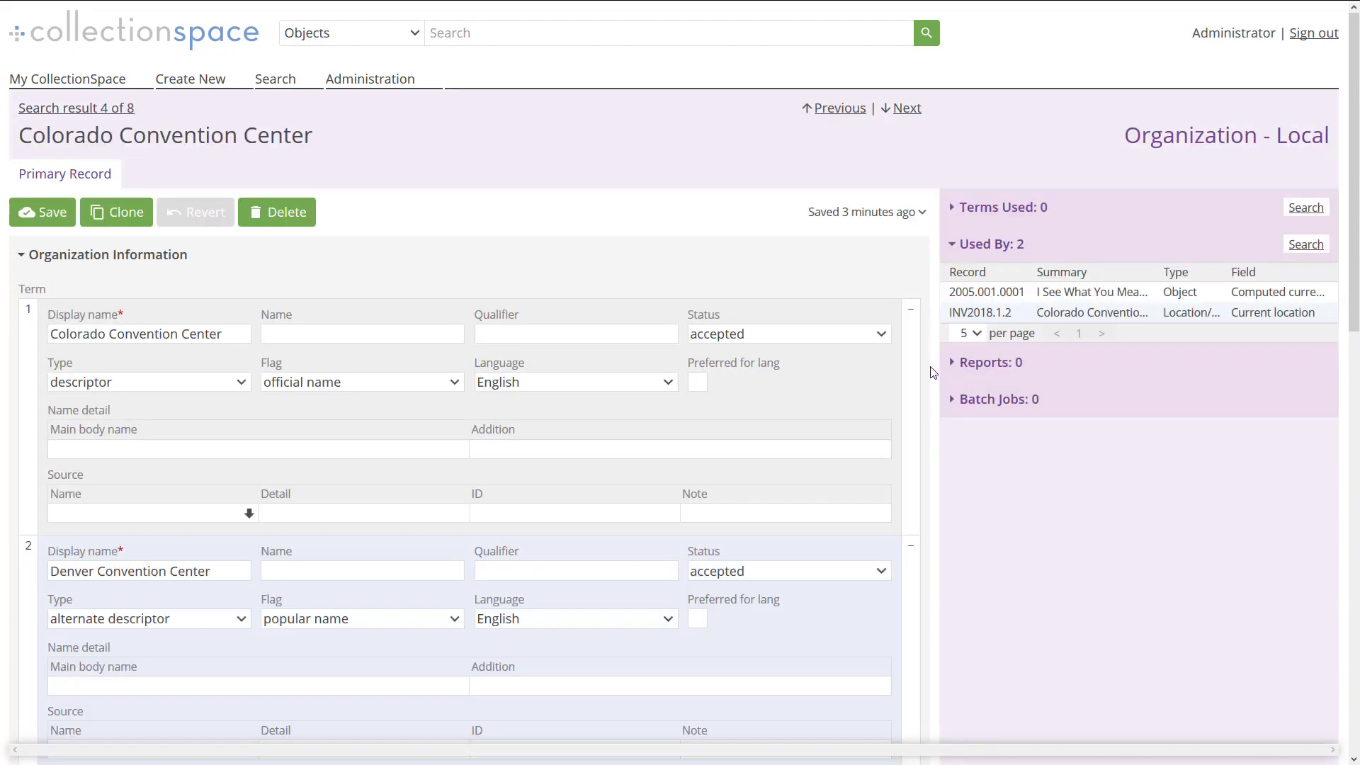
pyautogui.scroll(-2, 897, 377)
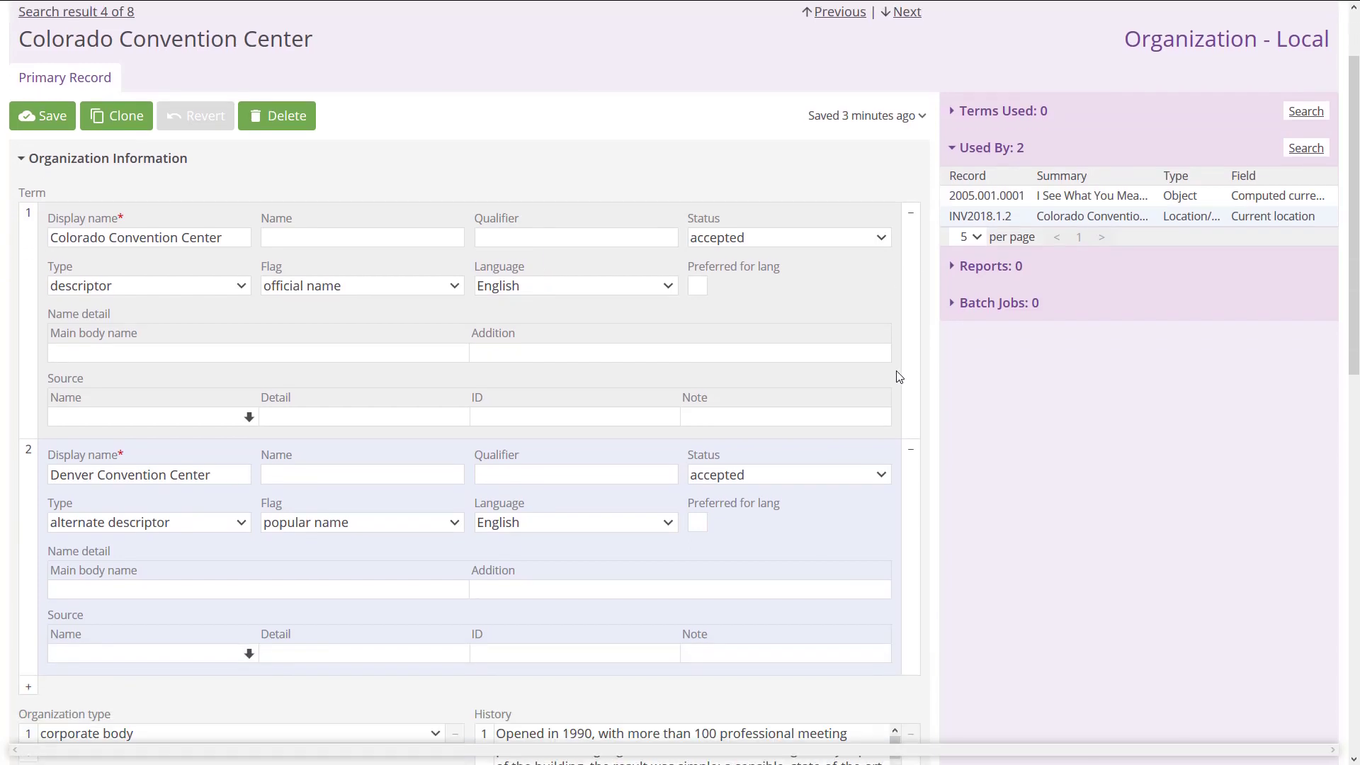
pyautogui.scroll(-4, 899, 377)
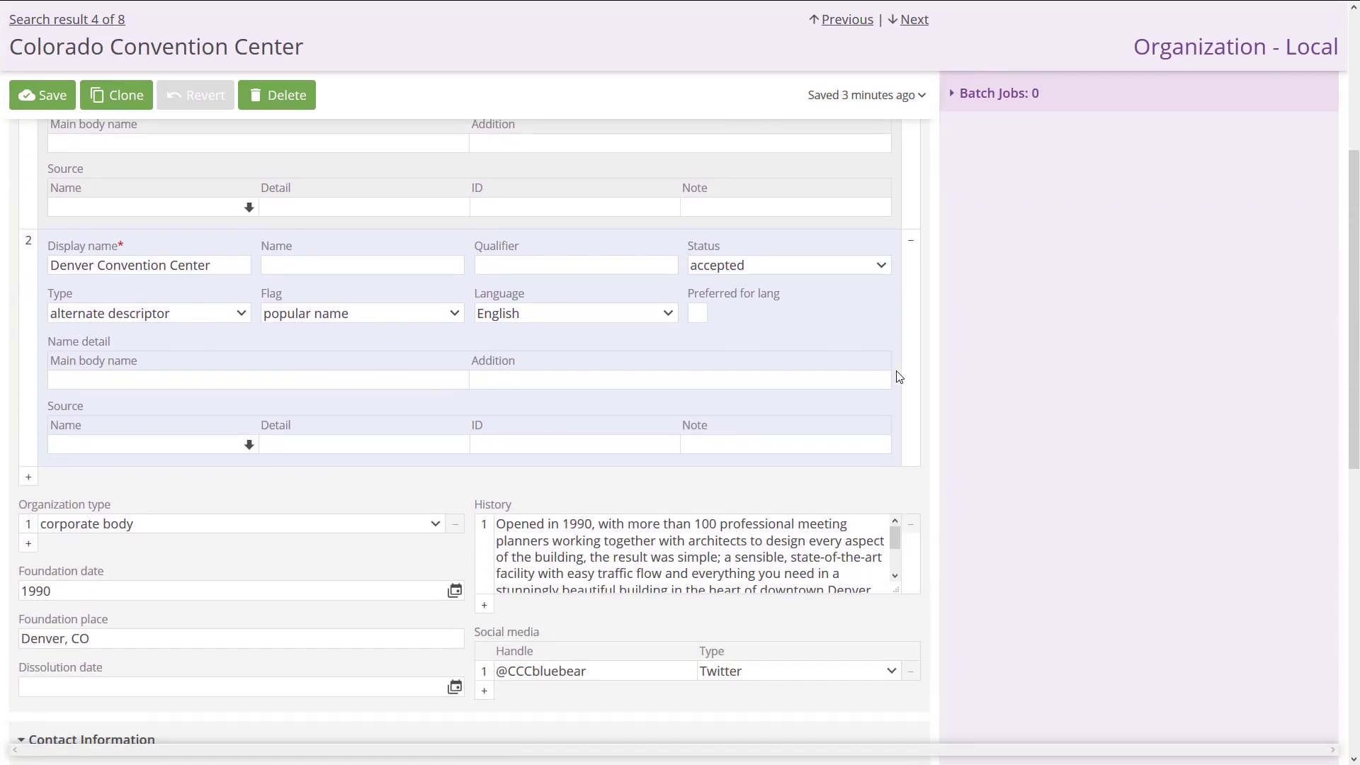
pyautogui.scroll(-4, 899, 377)
pyautogui.scroll(-6, 897, 377)
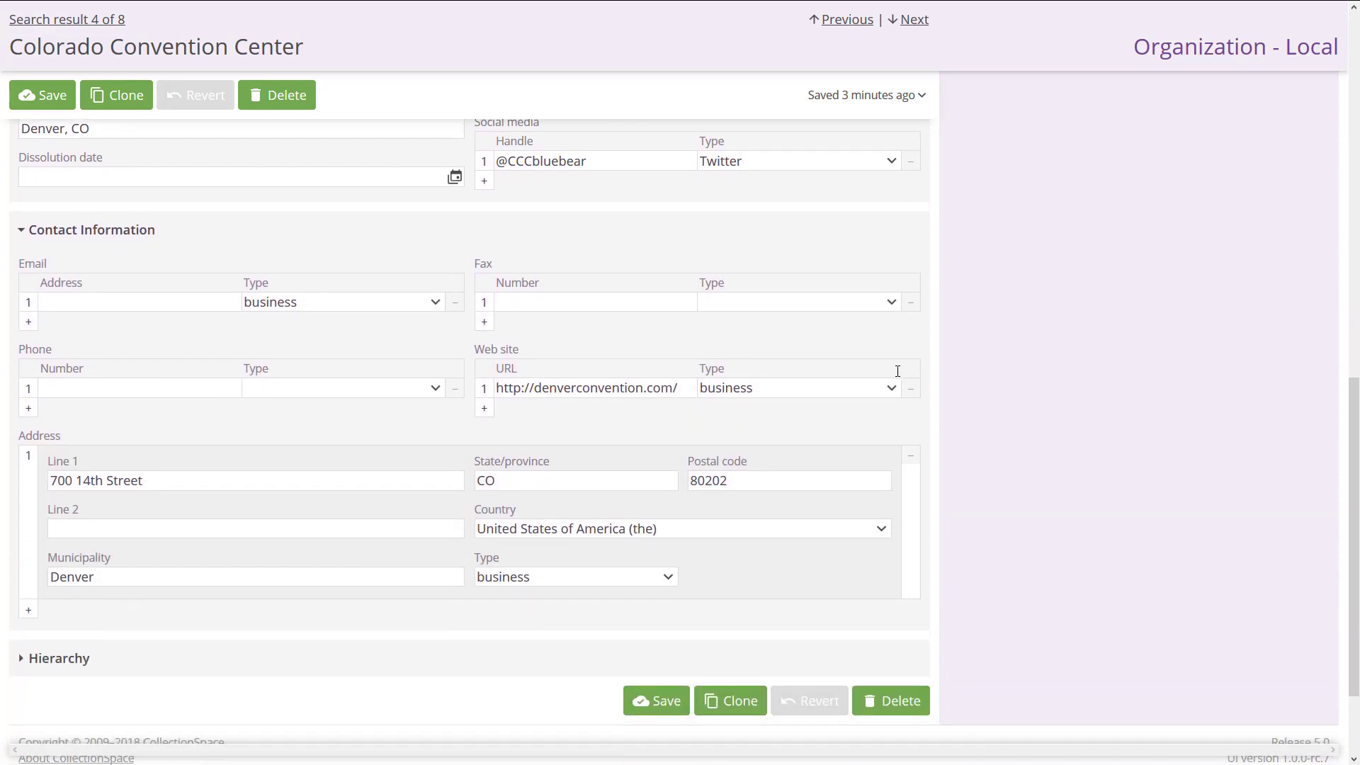
pyautogui.scroll(15, 870, 358)
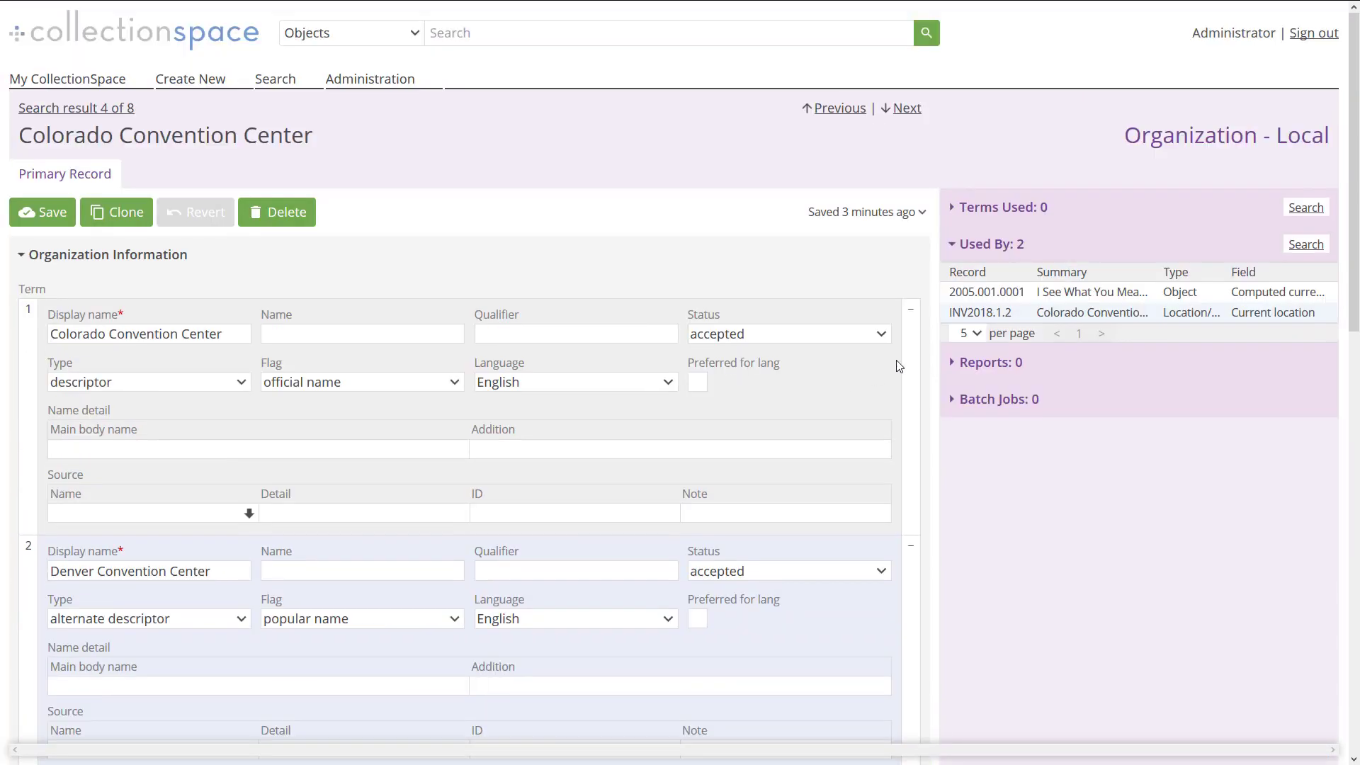
pyautogui.click(988, 293)
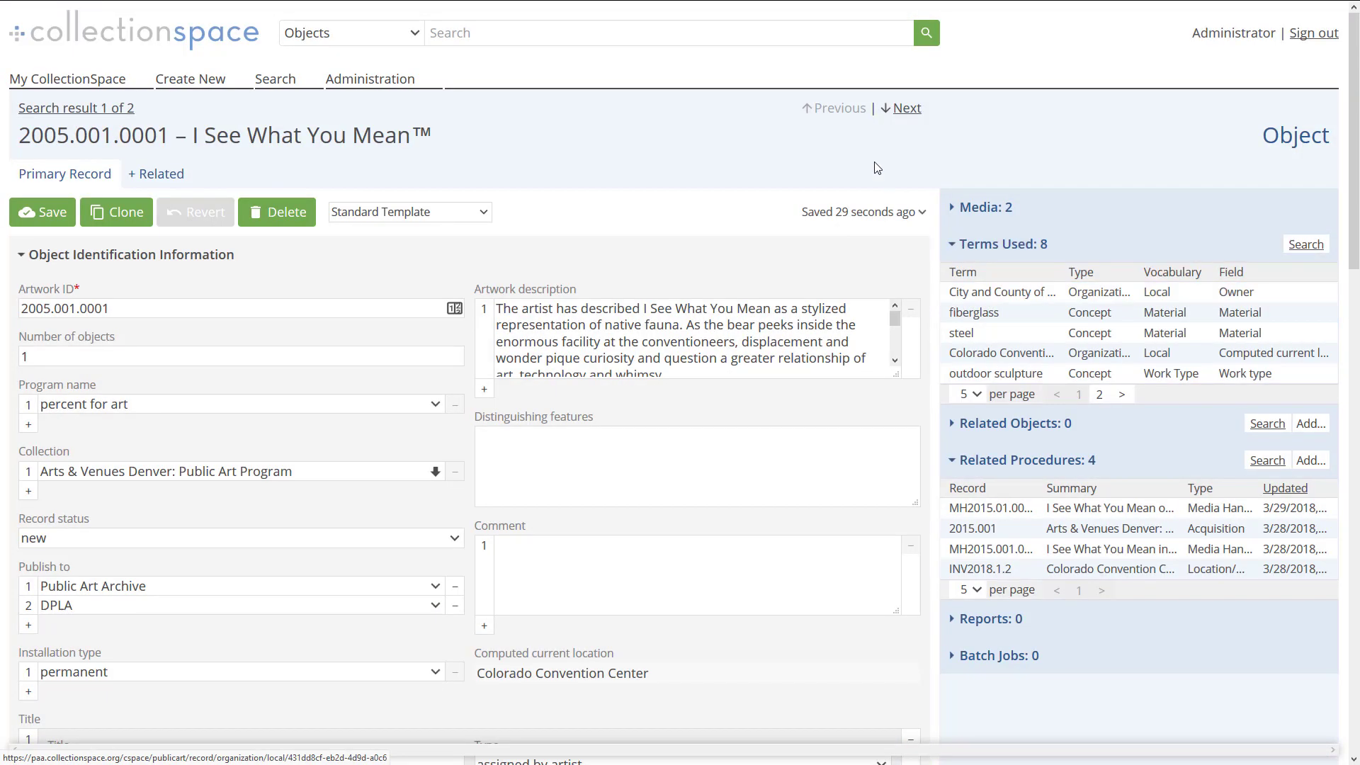
pyautogui.click(926, 33)
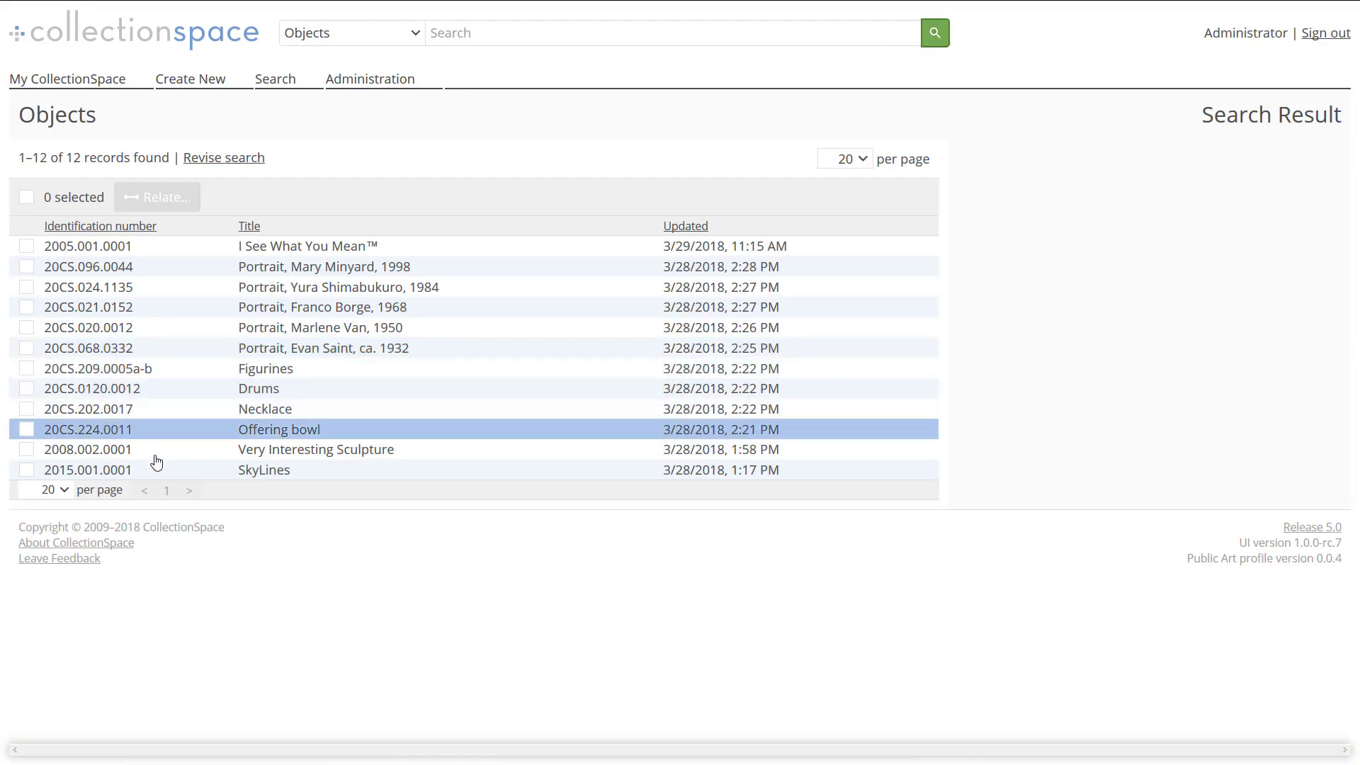
# Open the SkyLines record 2015.001.0001 and inspect the structured parts of its second production date.
pyautogui.click(98, 478)
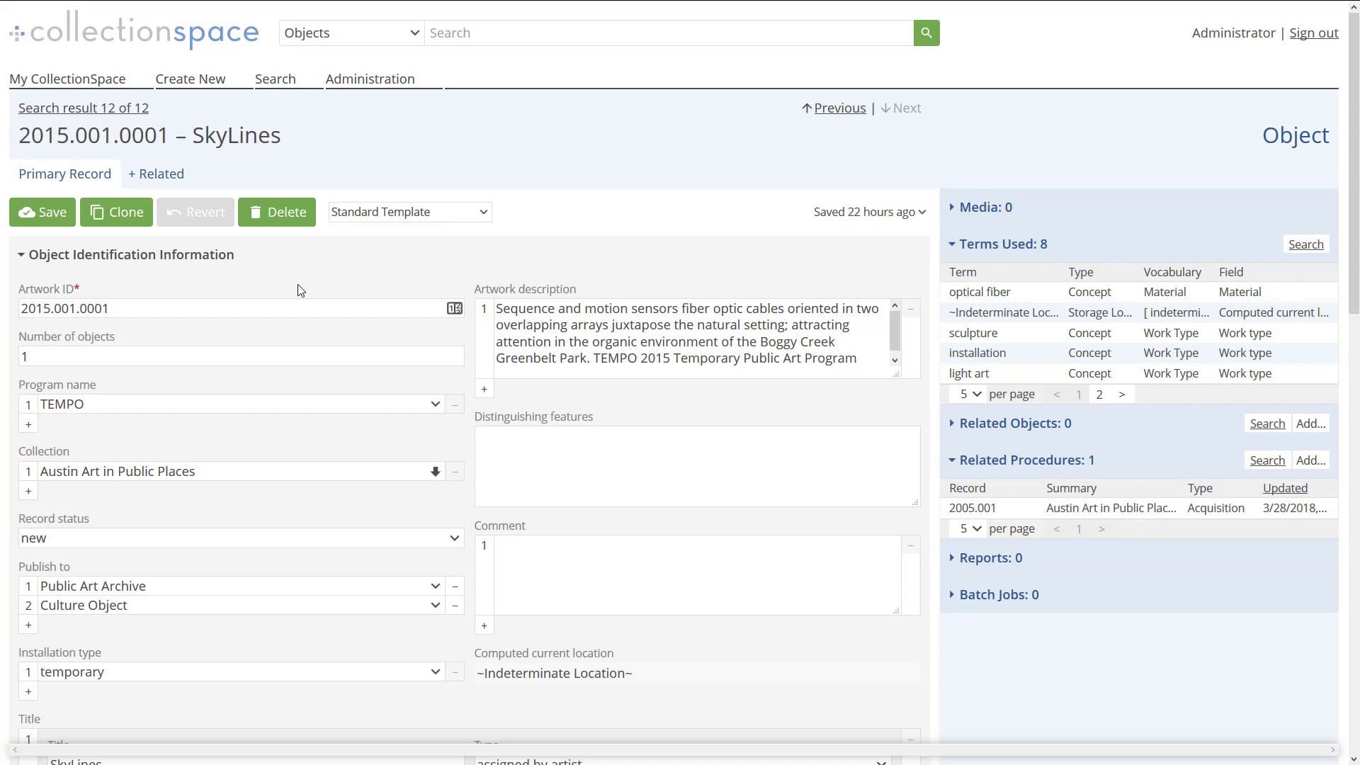
pyautogui.scroll(-3, 279, 316)
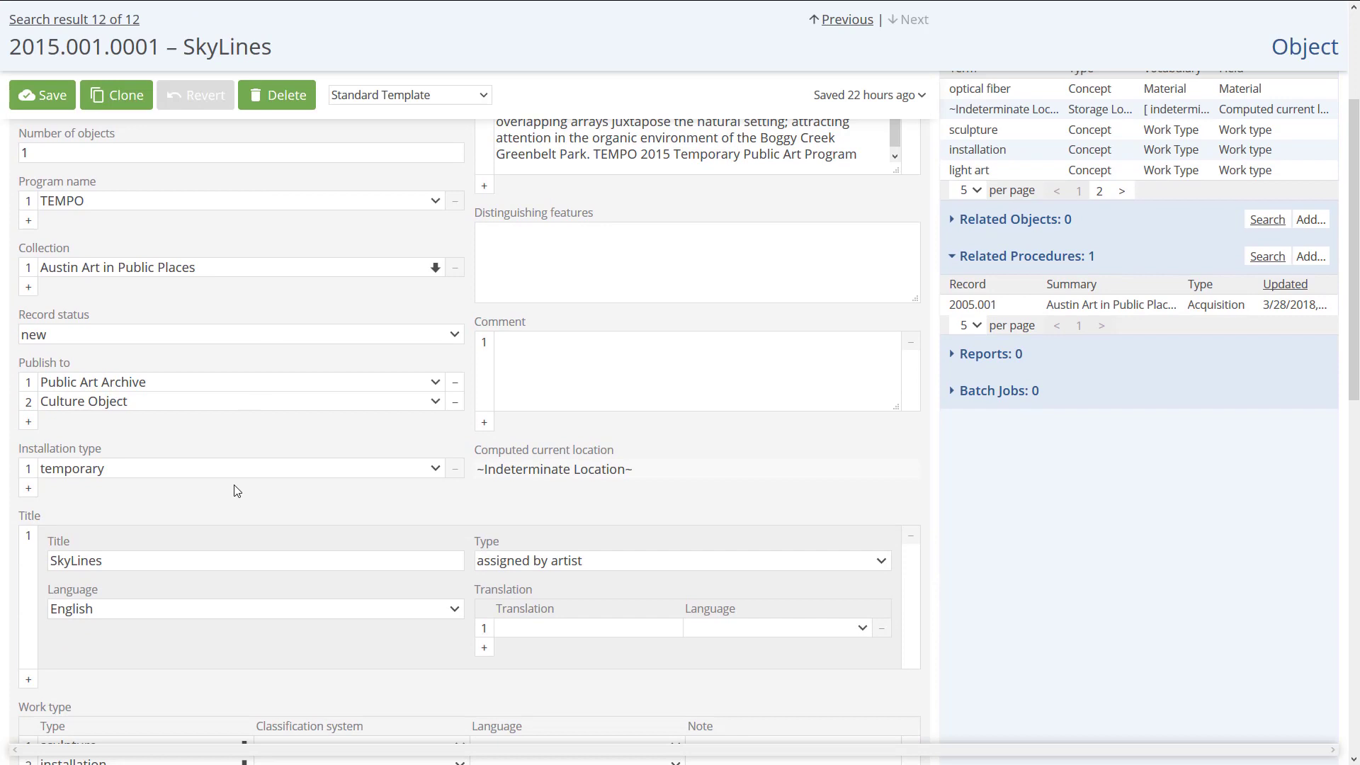
pyautogui.scroll(-9, 244, 478)
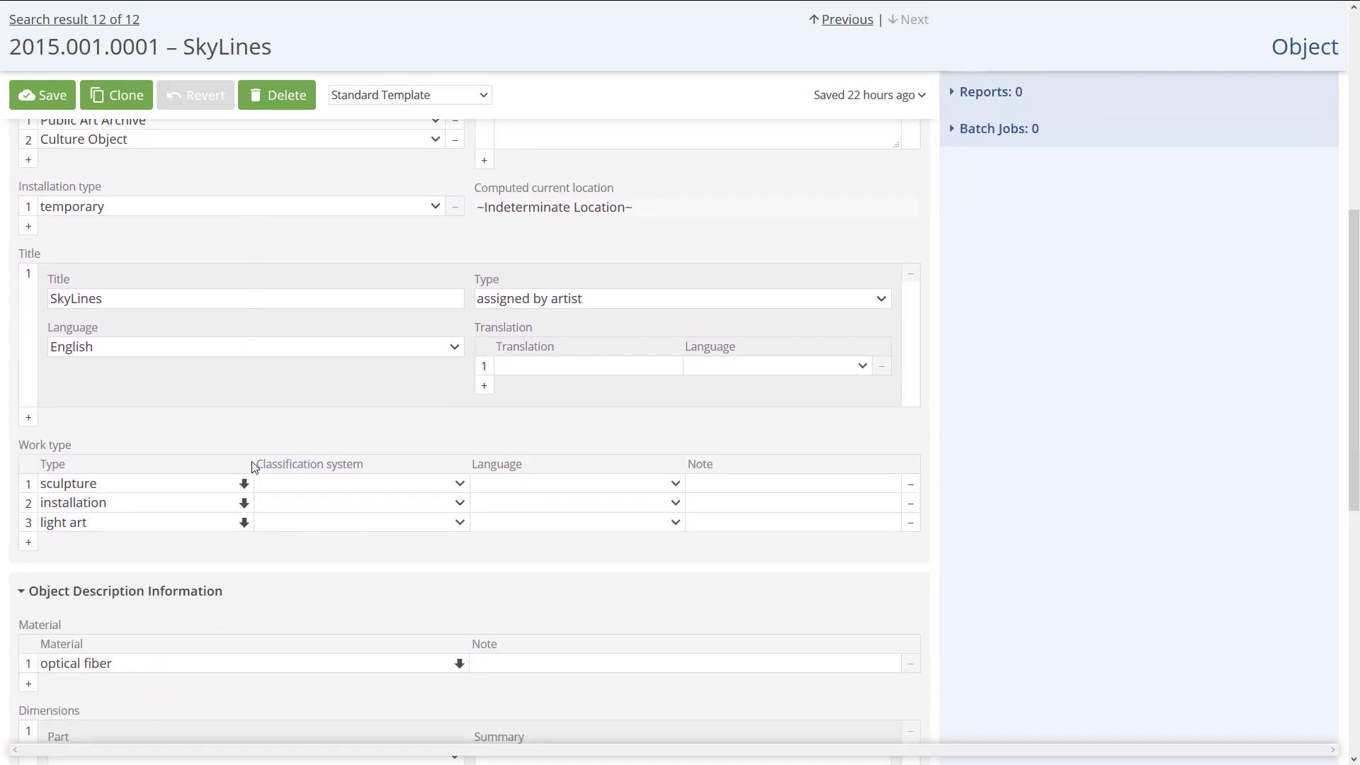
pyautogui.scroll(-3, 253, 467)
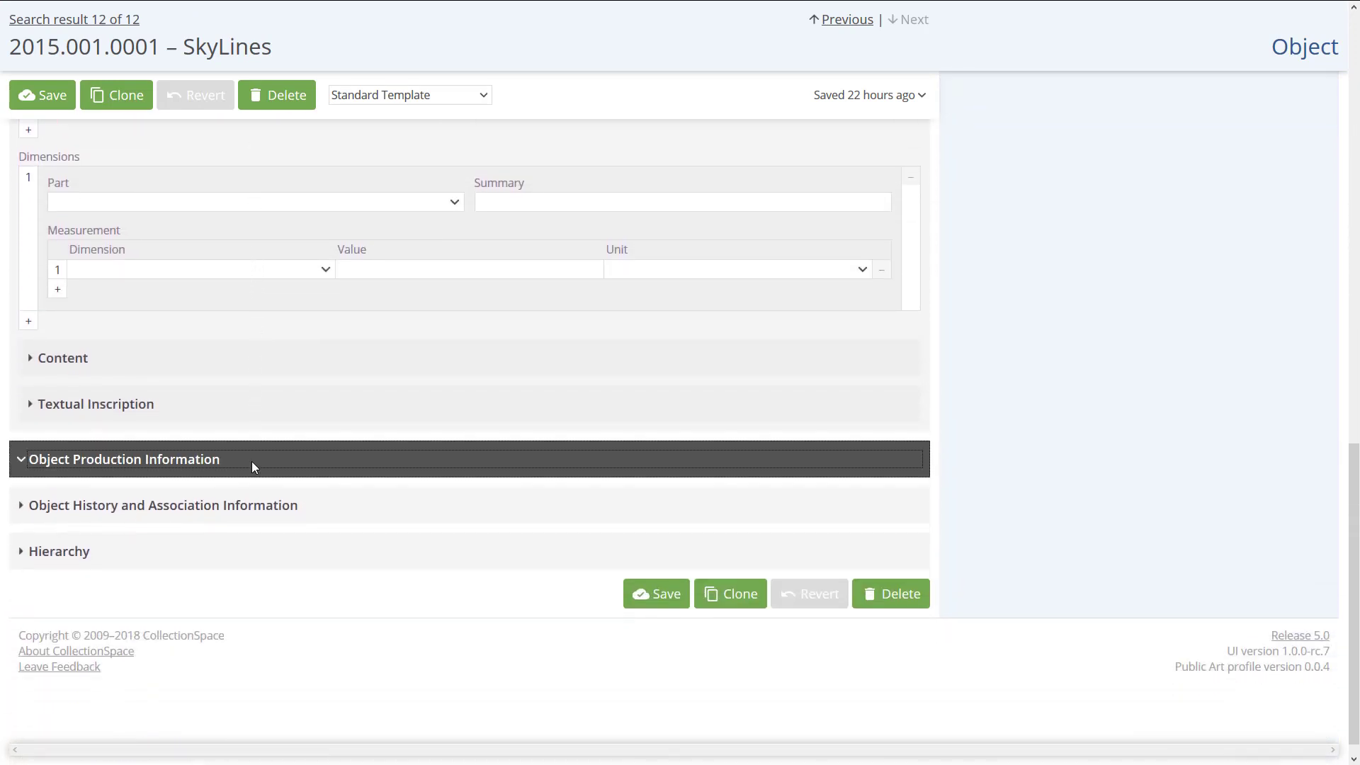
pyautogui.click(254, 462)
pyautogui.scroll(-1, 254, 466)
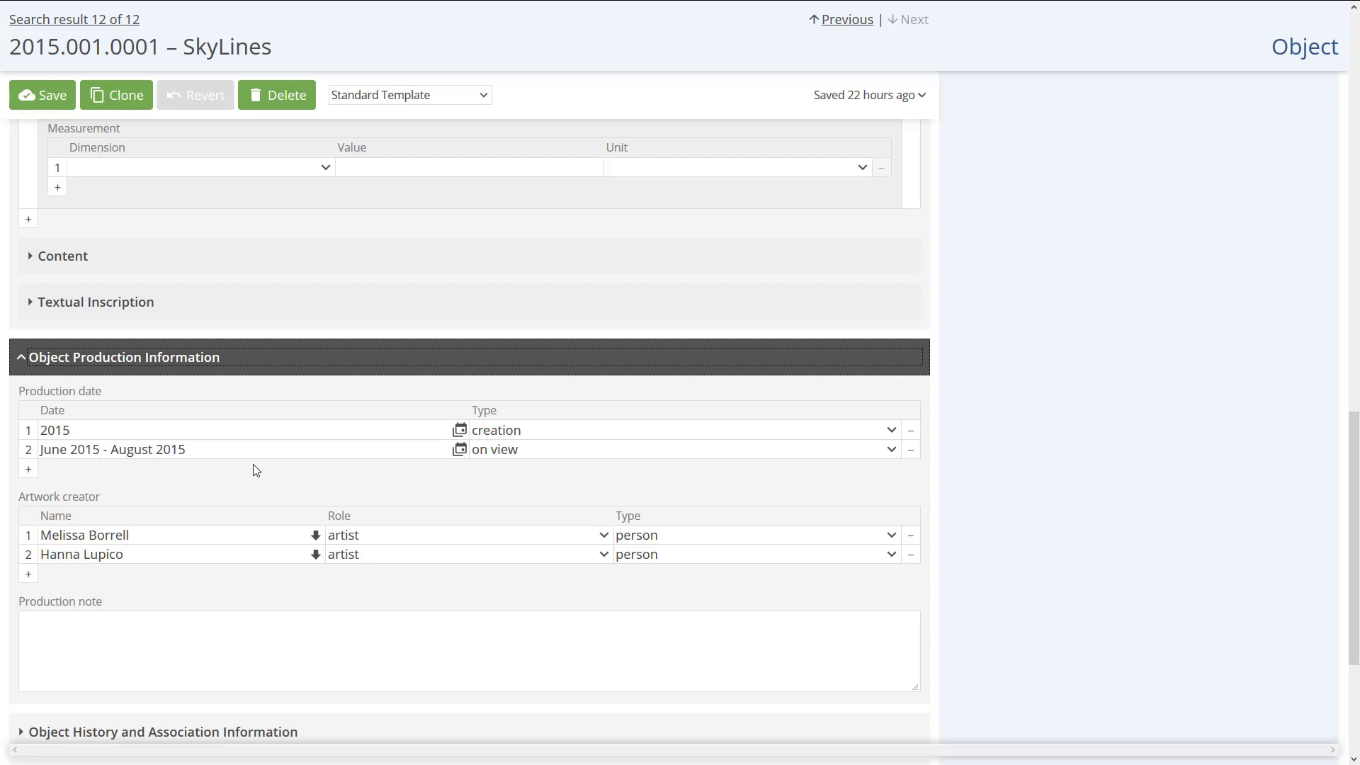
pyautogui.click(260, 450)
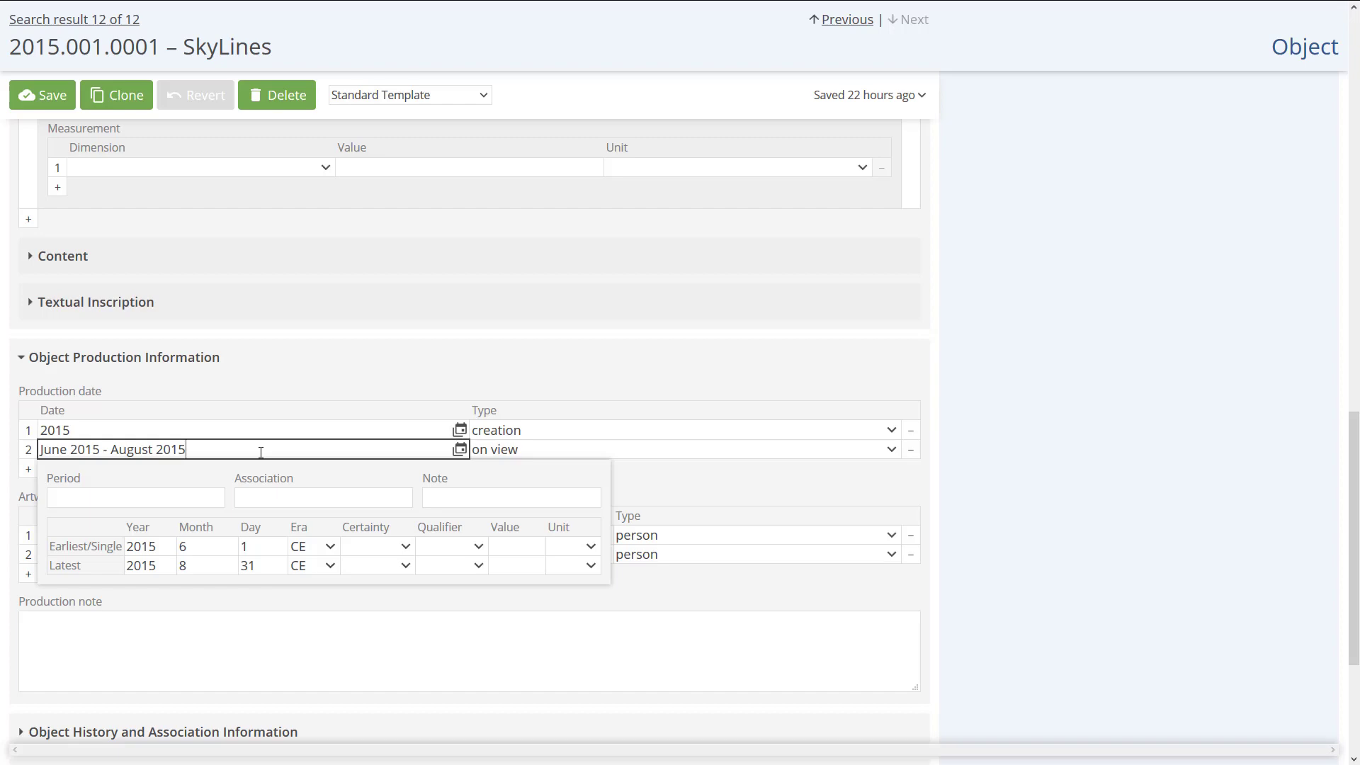
pyautogui.scroll(20, 260, 452)
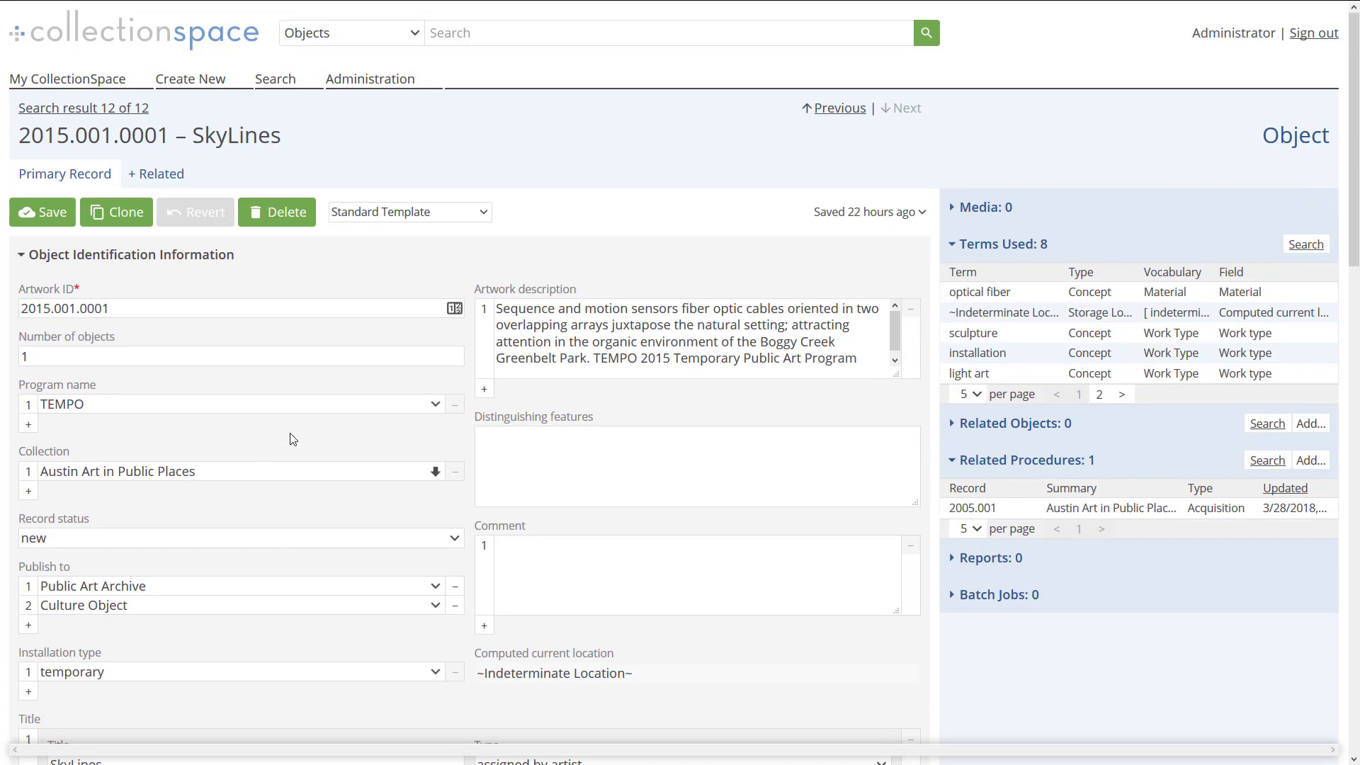
pyautogui.click(933, 34)
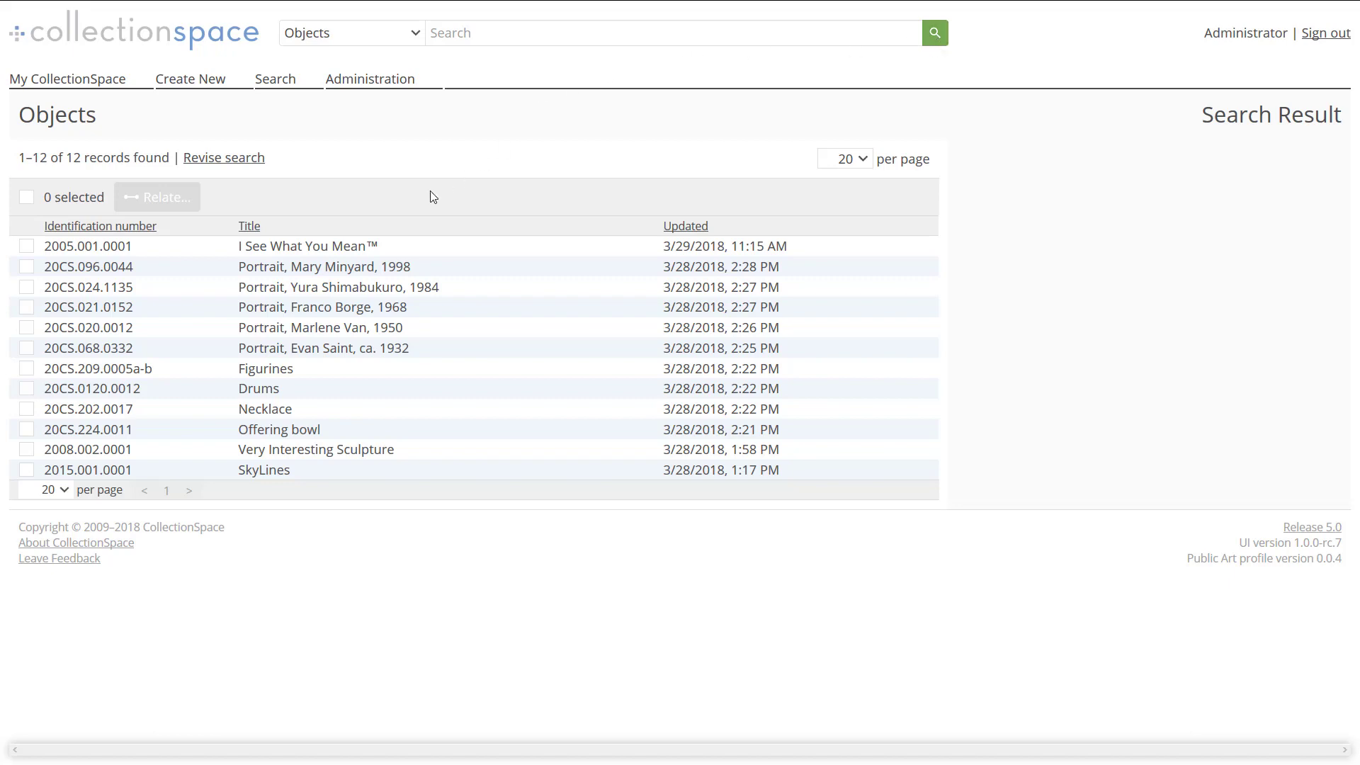
# Reopen the I See What You Mean™ record 2005.001.0001 from the Objects results.
pyautogui.click(319, 251)
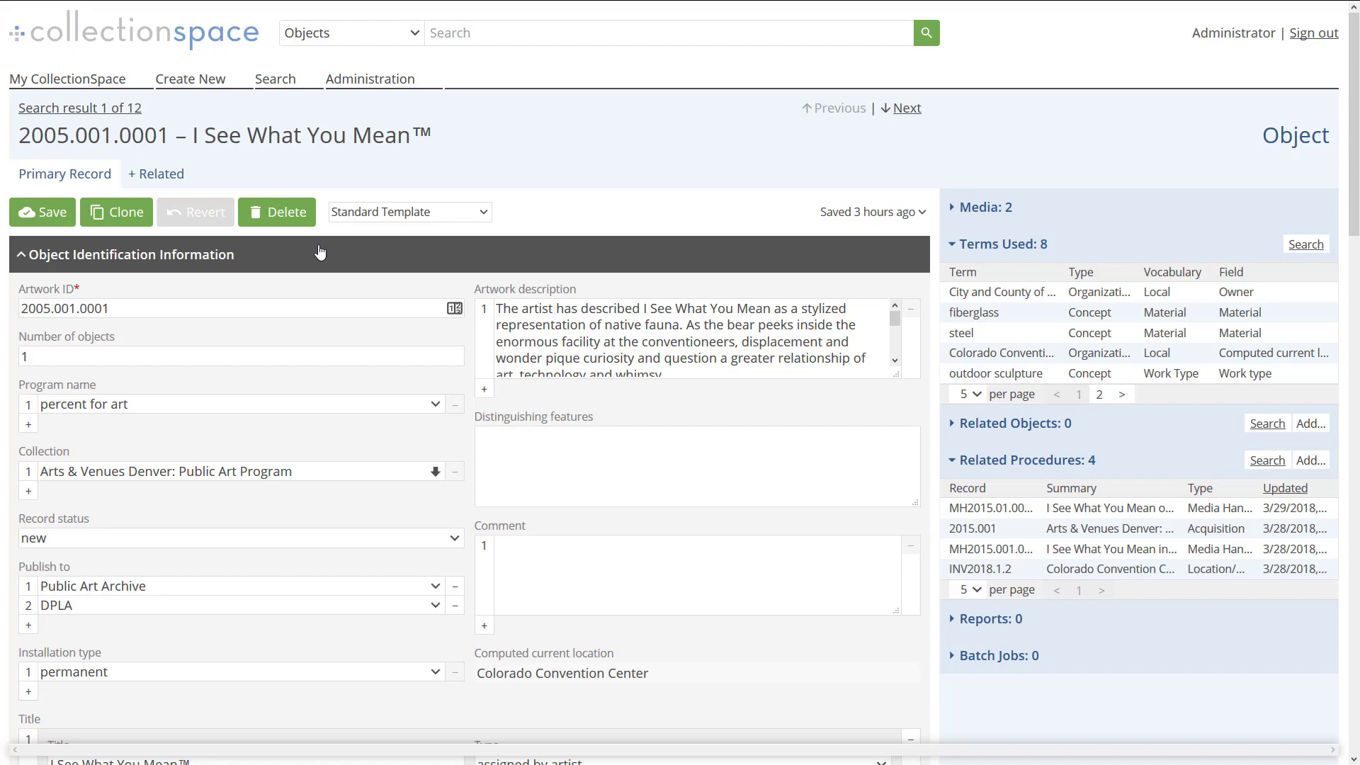
# Open the object's related media handling record MH2015.01.0001_1.
pyautogui.click(170, 179)
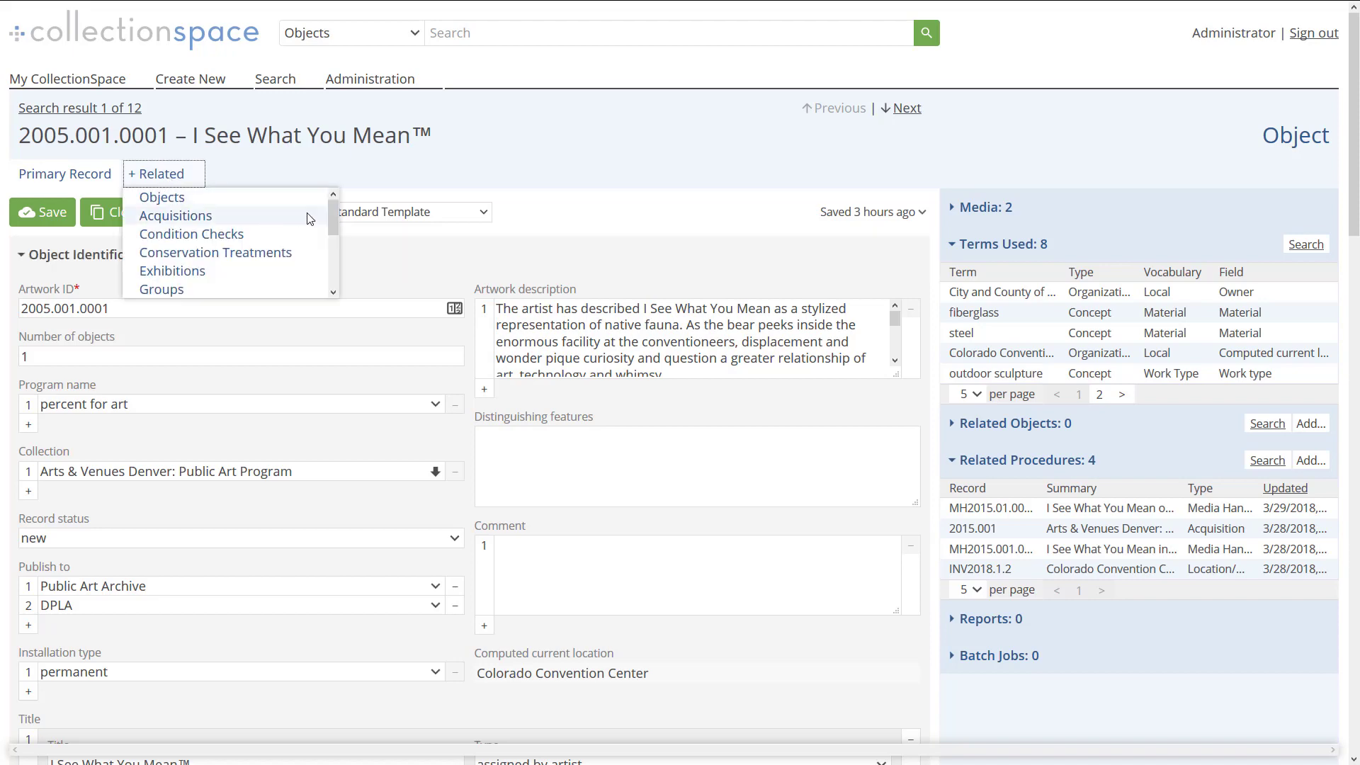
pyautogui.scroll(-2, 310, 233)
pyautogui.click(245, 288)
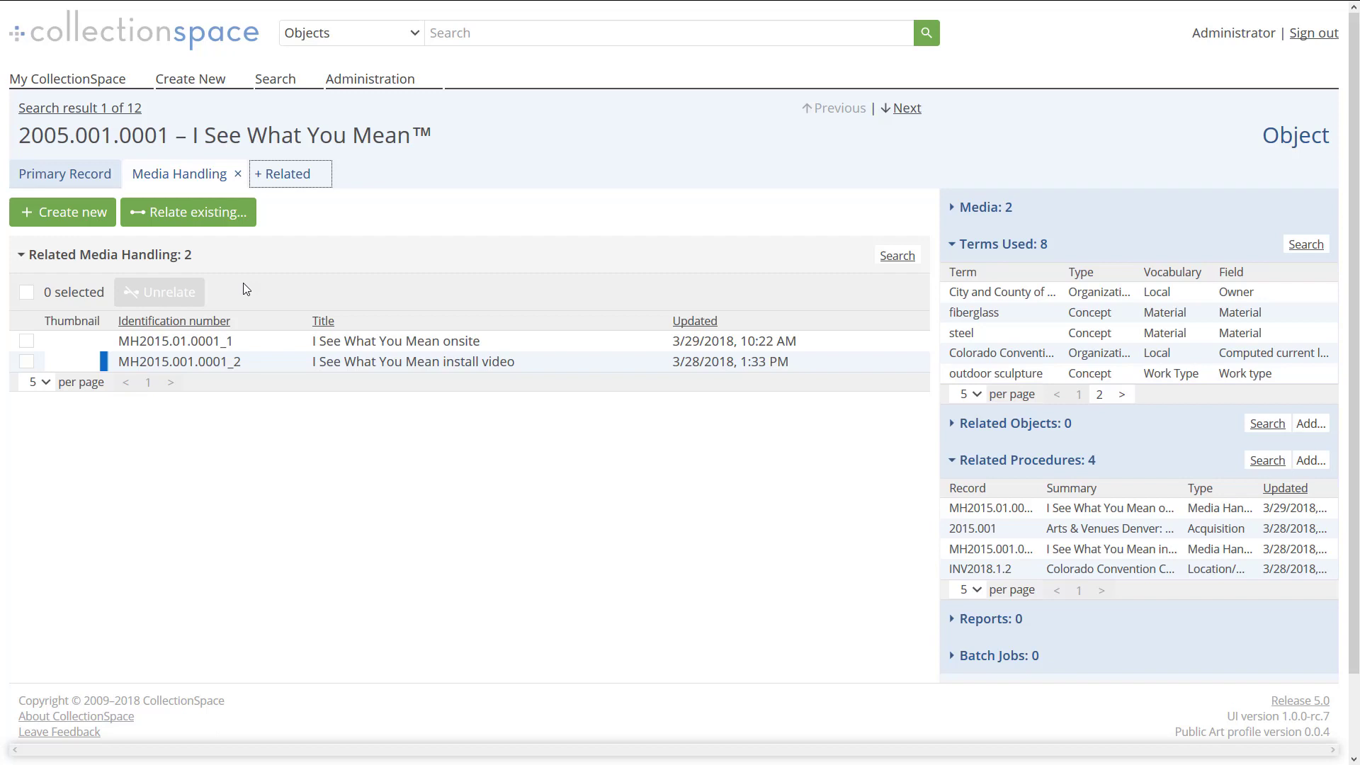
pyautogui.click(235, 337)
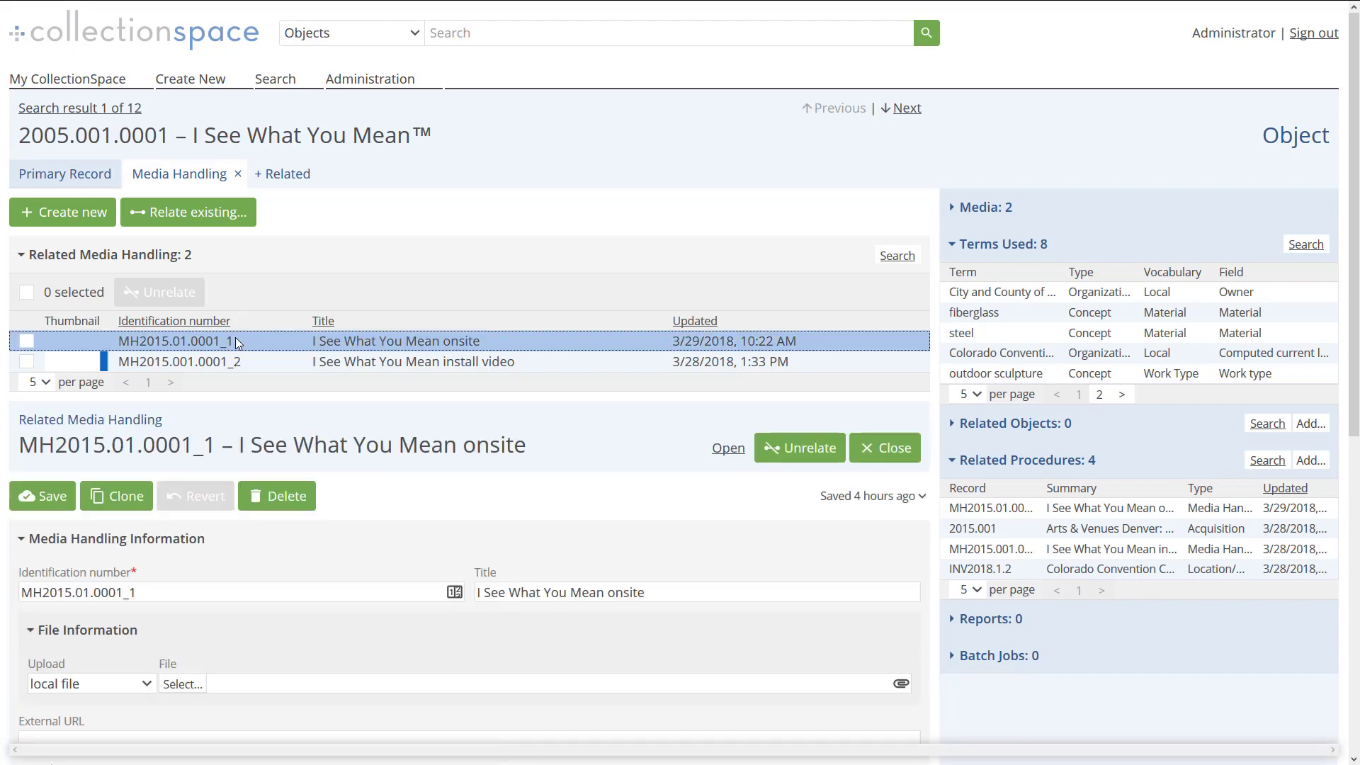
# Upload the image DOCA_ArgIse_1.jpg to the media record and save it.
pyautogui.scroll(-2, 235, 338)
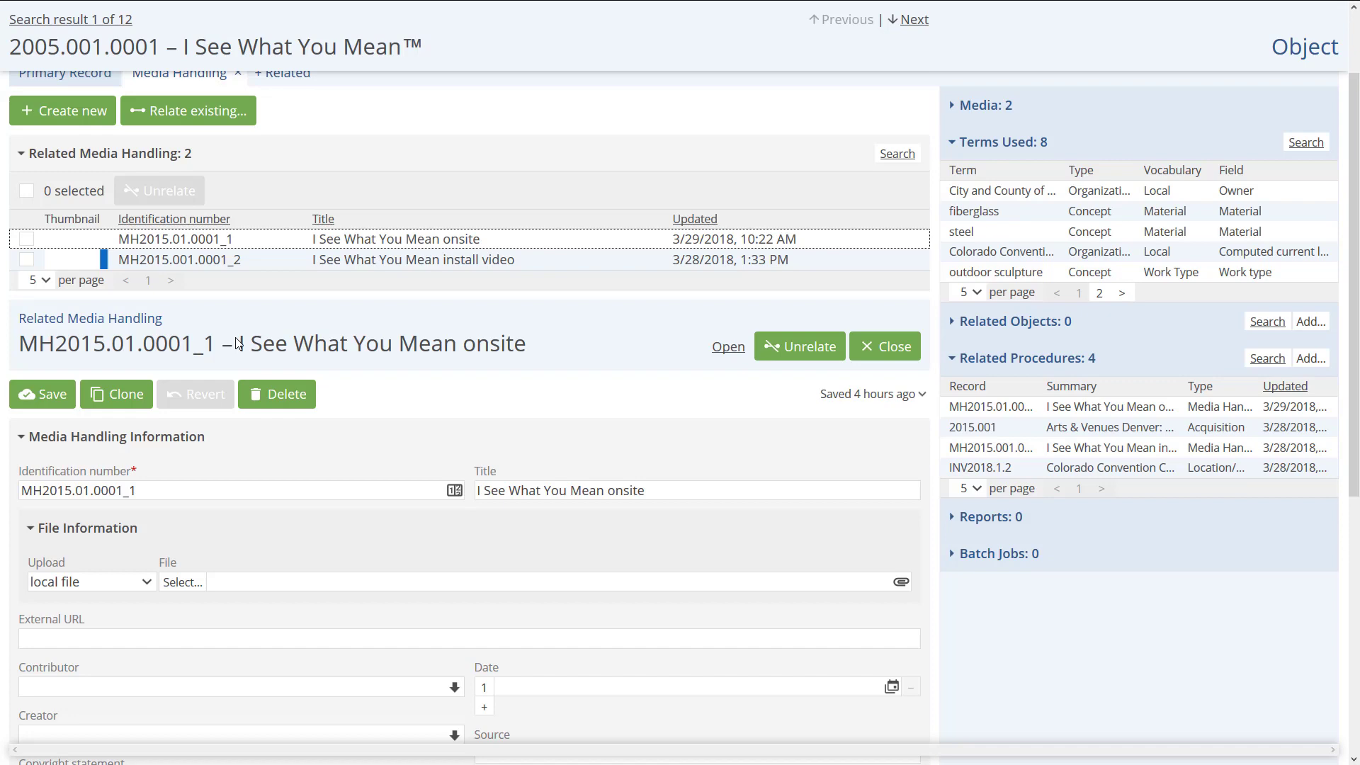
pyautogui.scroll(-2, 237, 343)
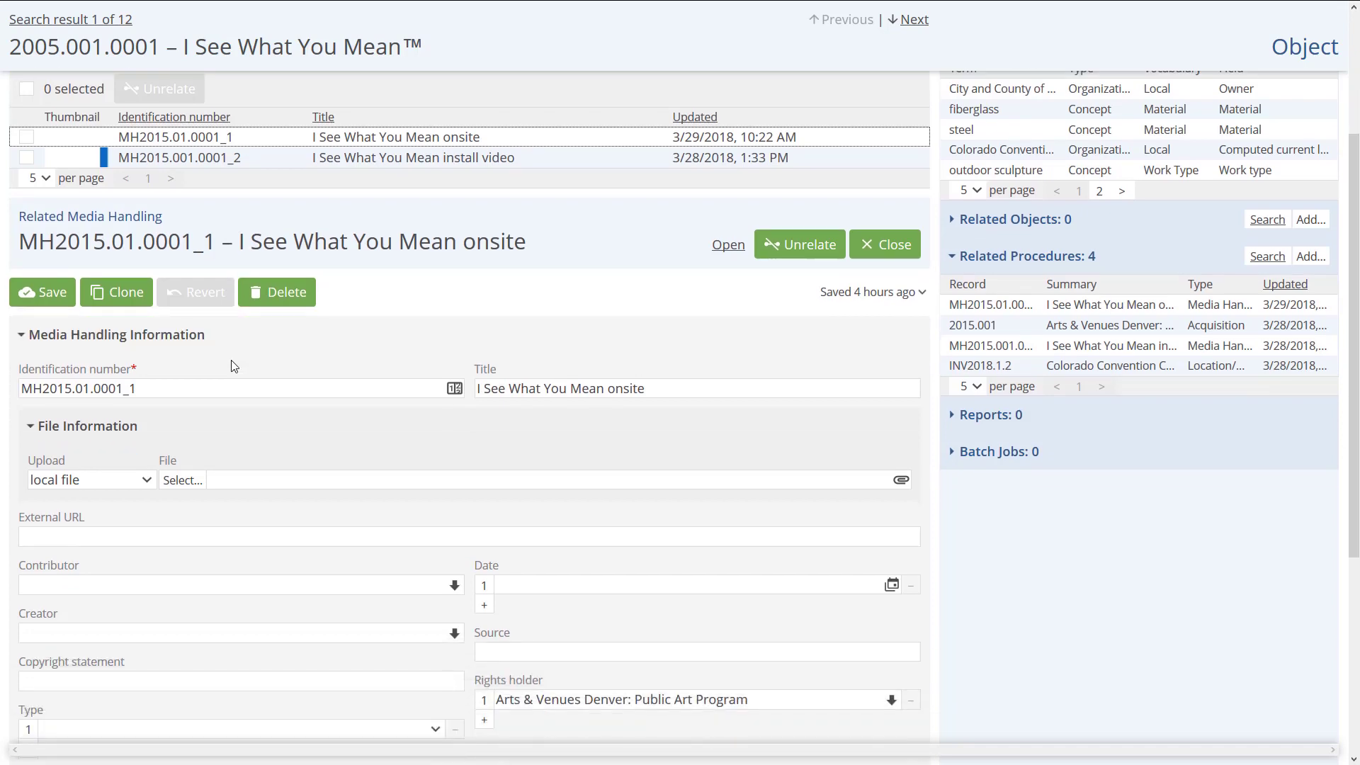
pyautogui.click(188, 480)
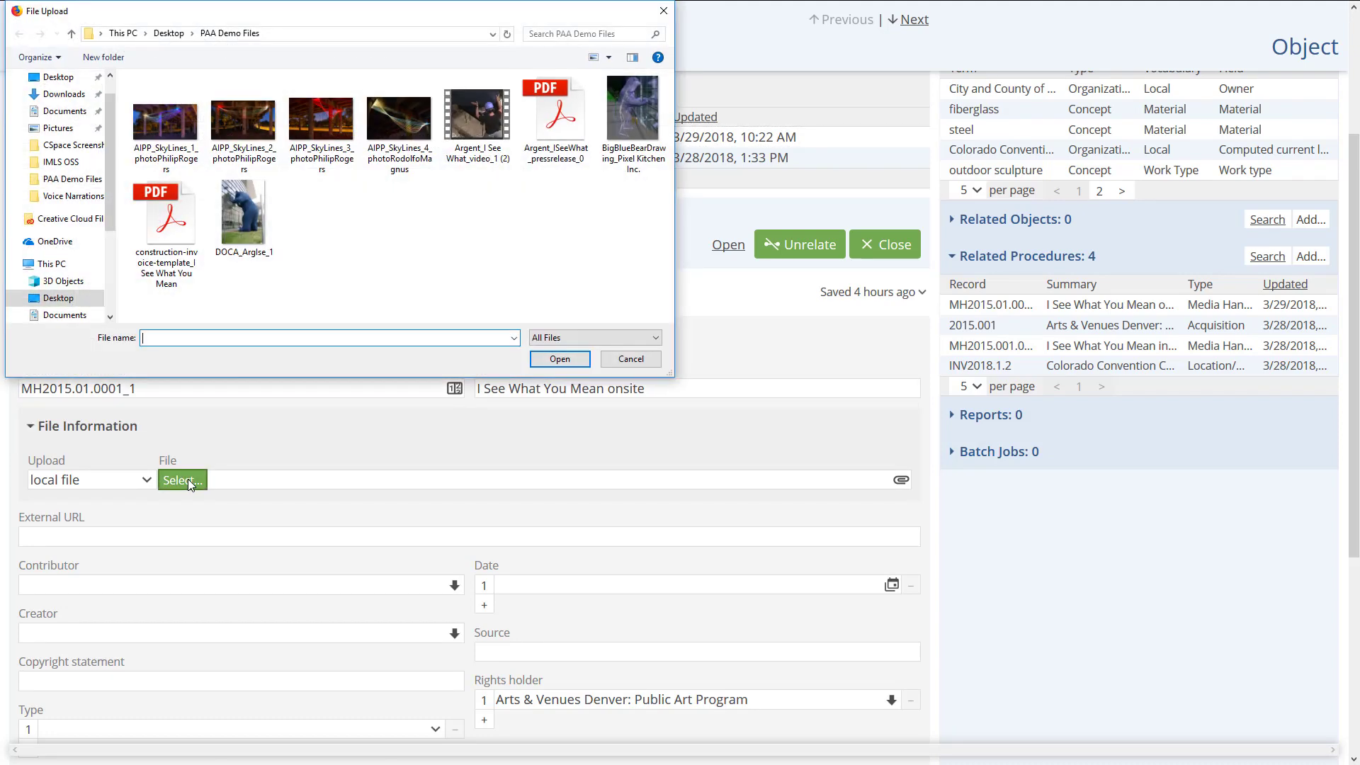
pyautogui.click(240, 223)
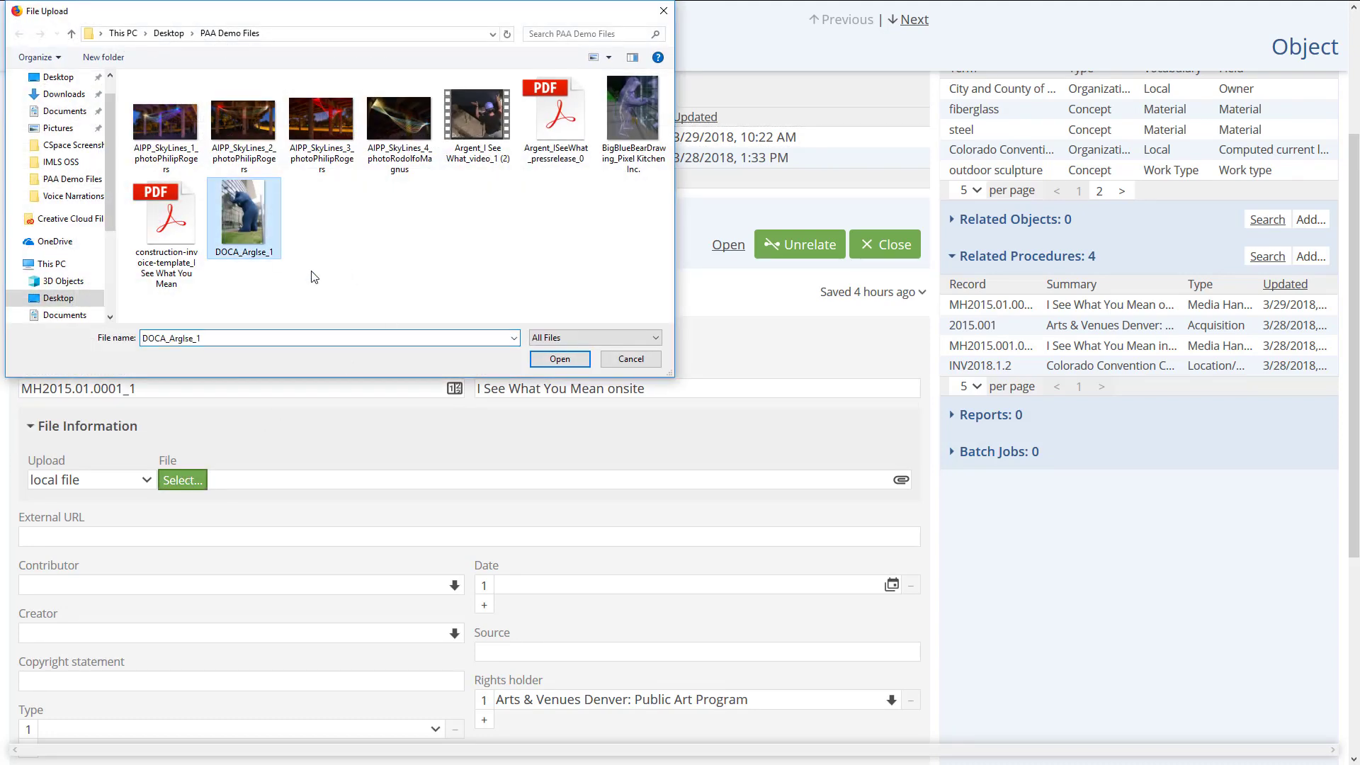
pyautogui.click(559, 359)
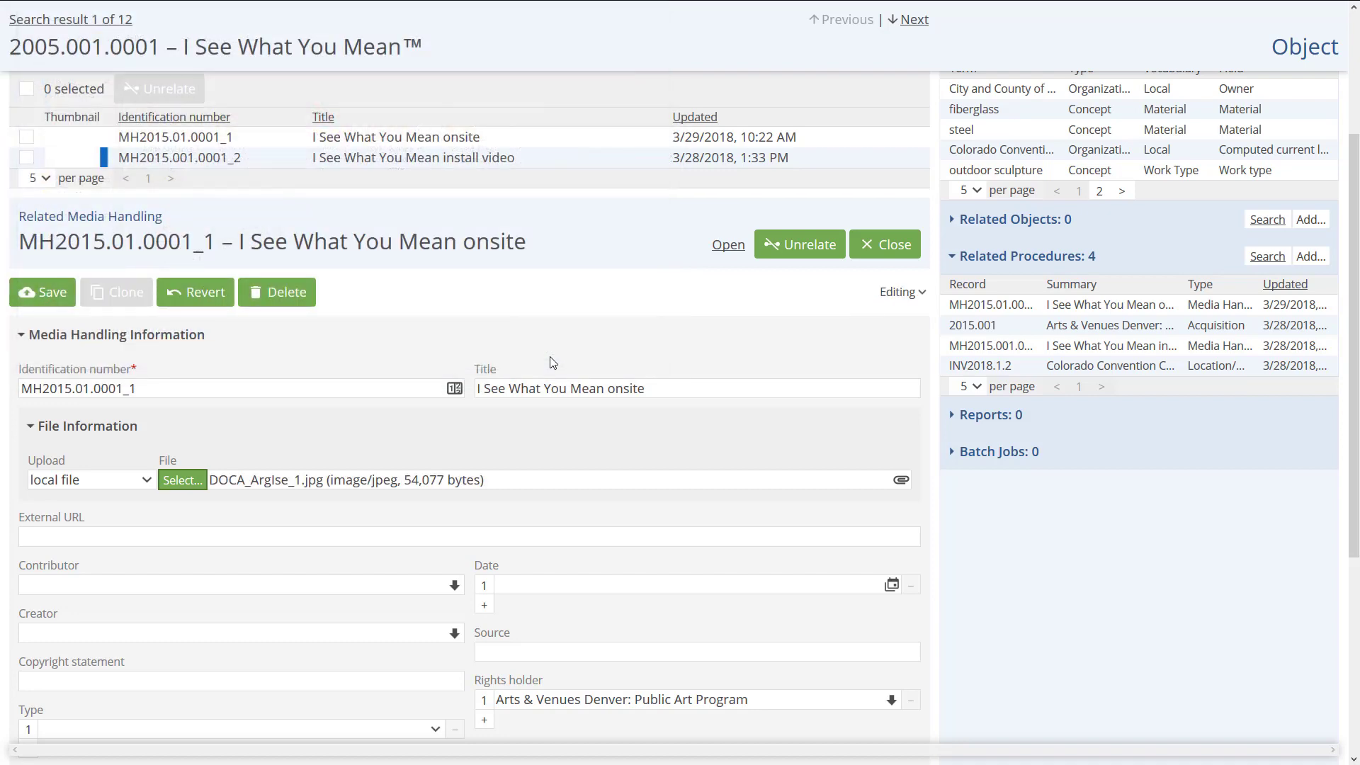
pyautogui.click(46, 292)
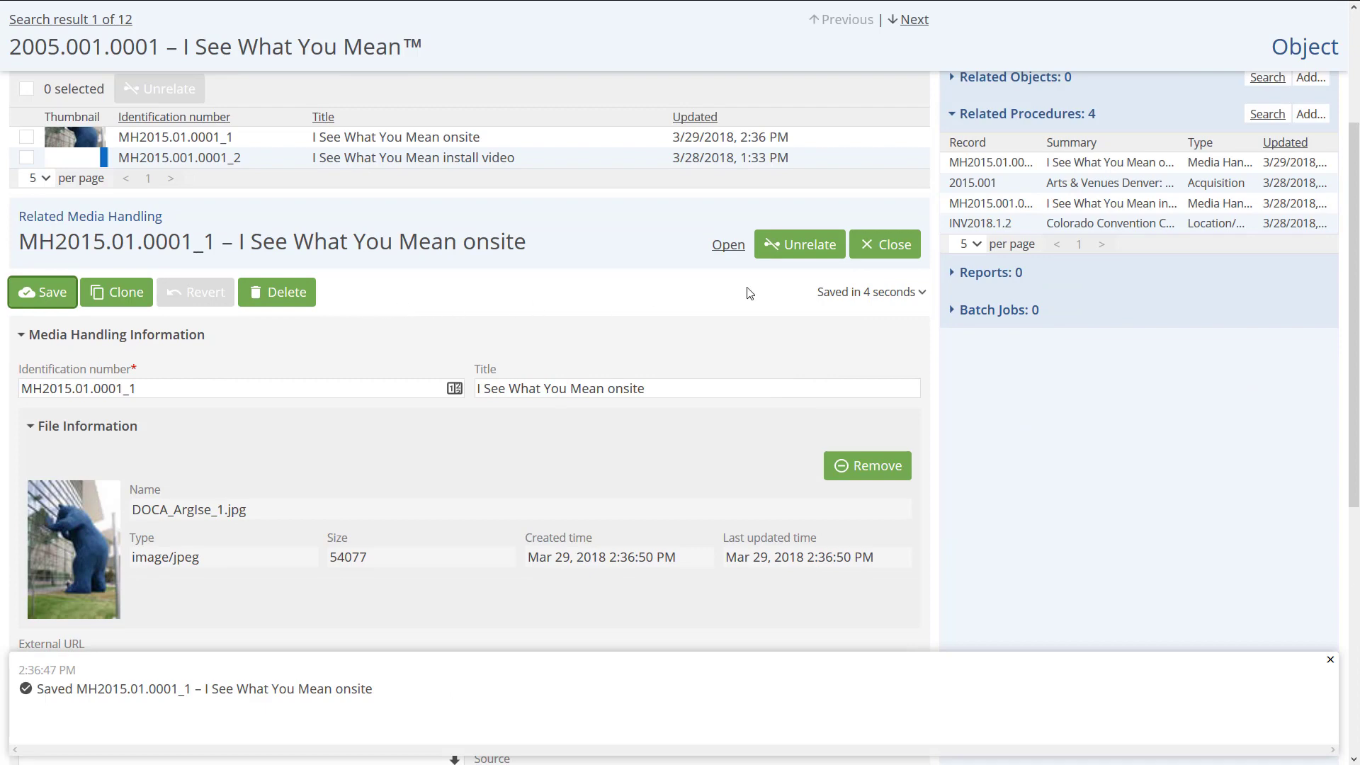
pyautogui.scroll(3, 998, 292)
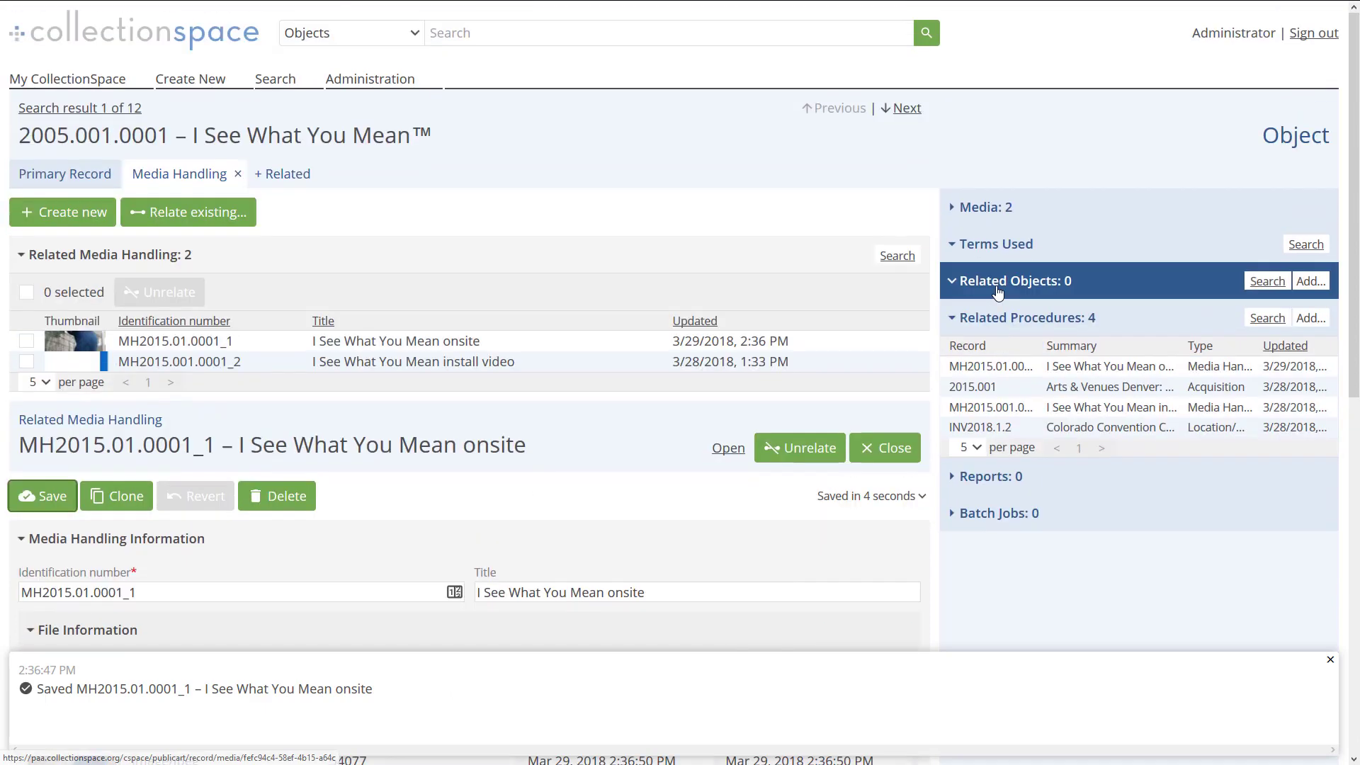
# Preview the bear photo, then load related record MH2015.001.0001_2 'I See What You Mean install video'.
pyautogui.click(955, 208)
pyautogui.click(1151, 497)
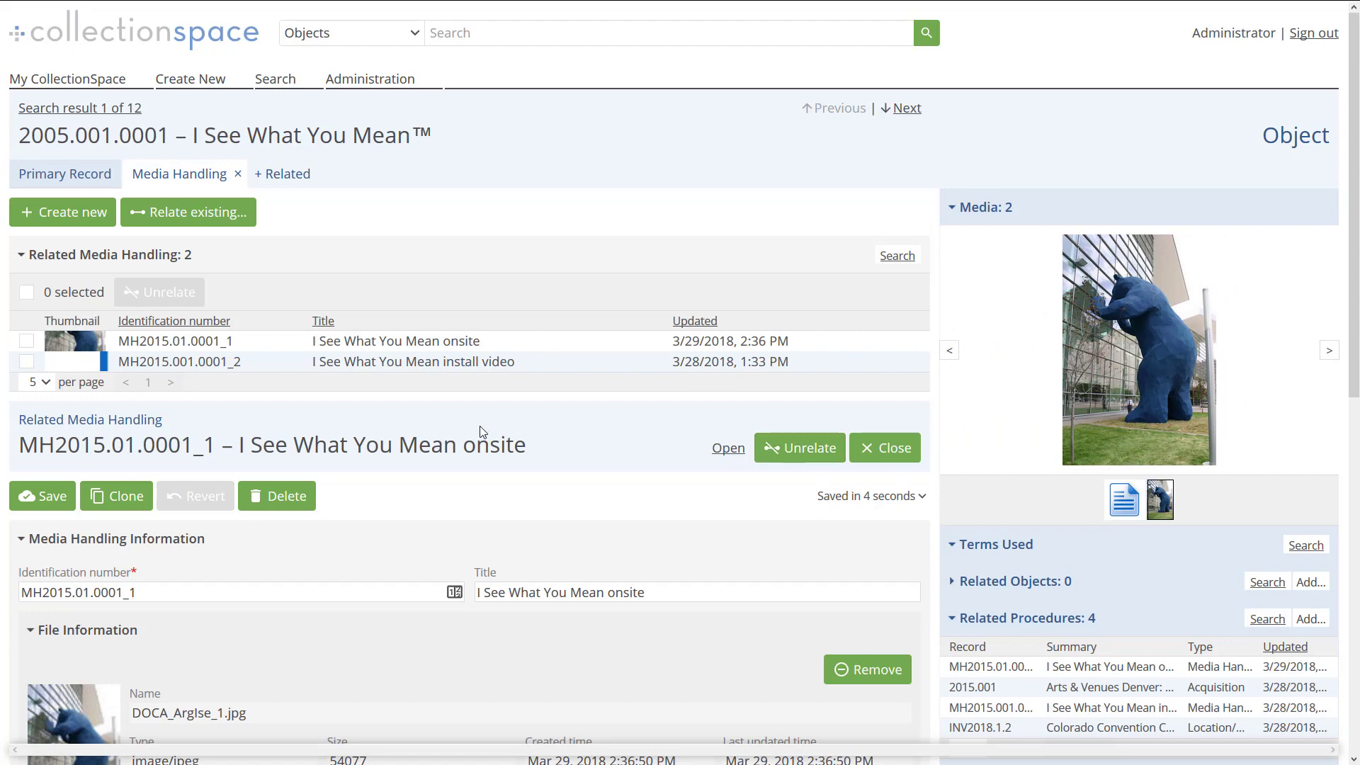
pyautogui.scroll(-3, 479, 430)
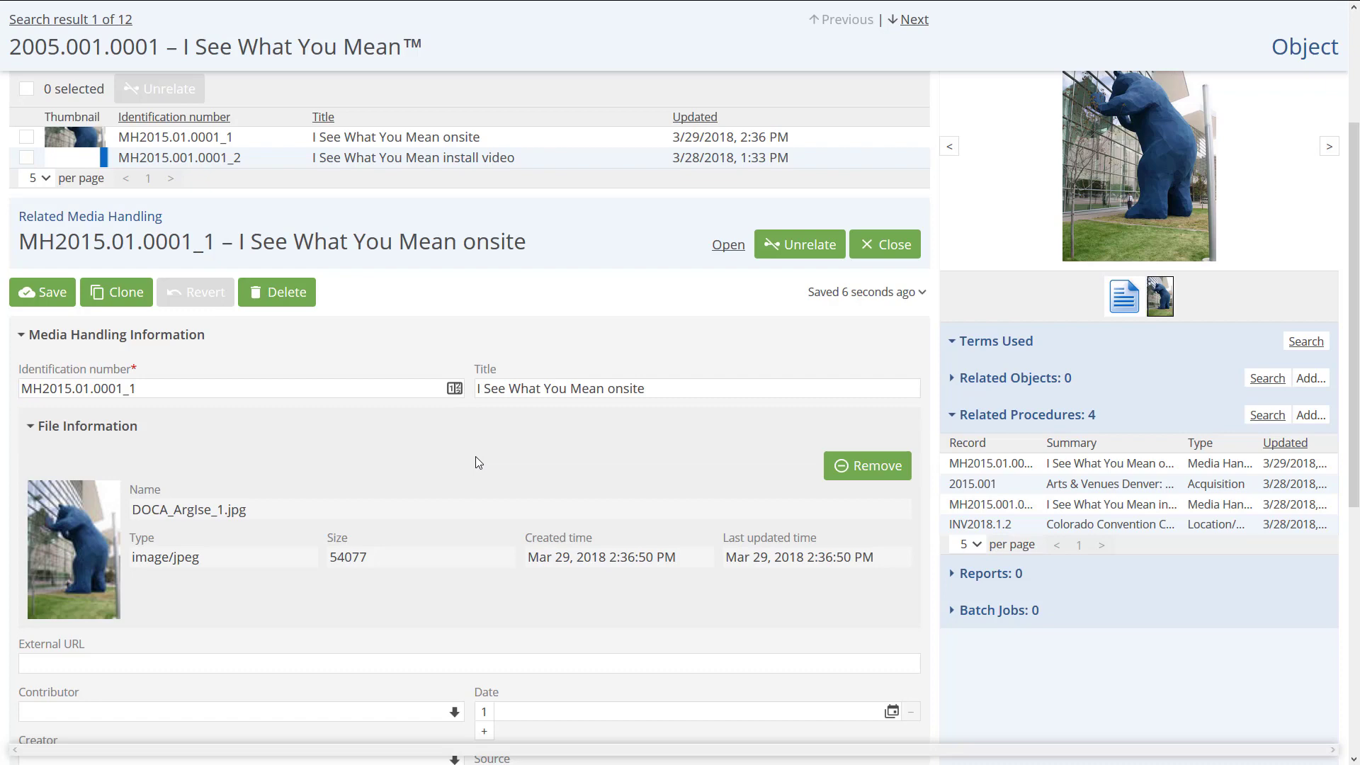
pyautogui.scroll(2, 475, 456)
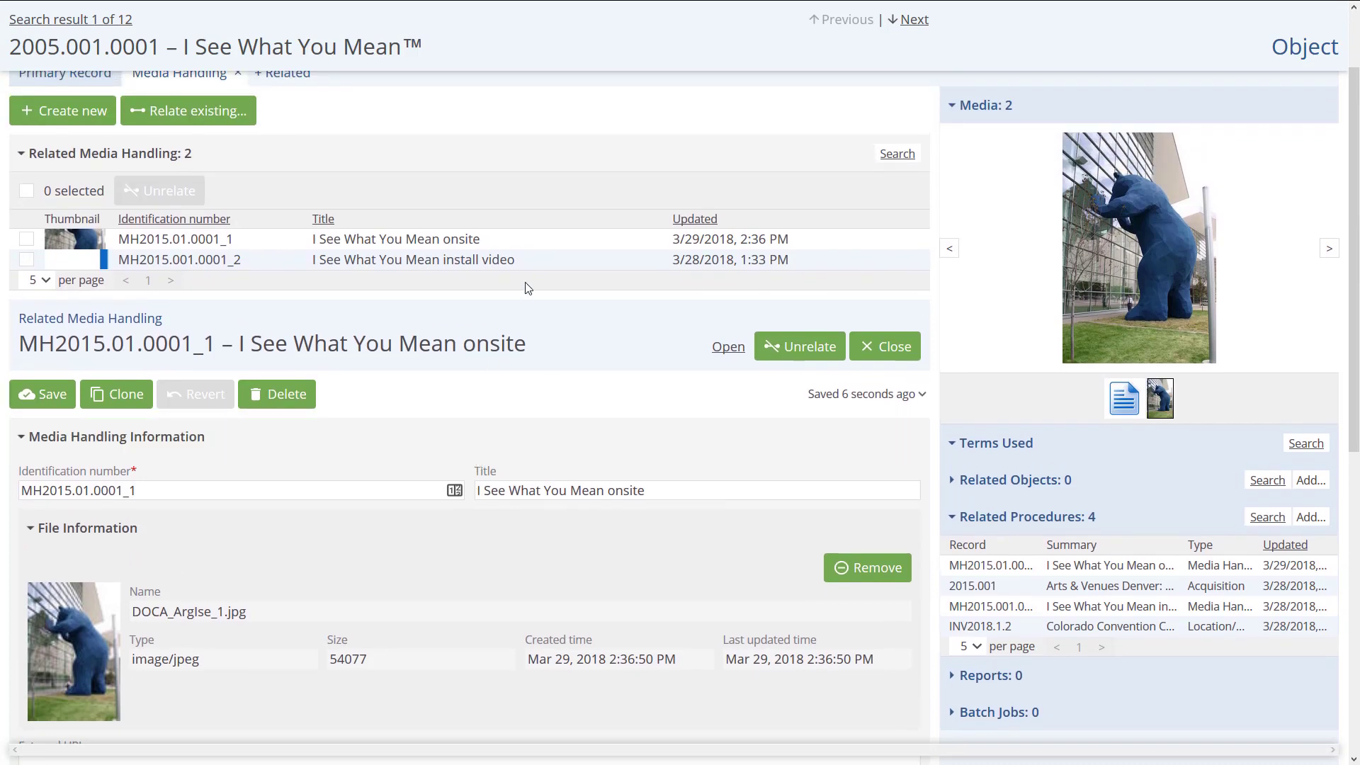
pyautogui.click(539, 260)
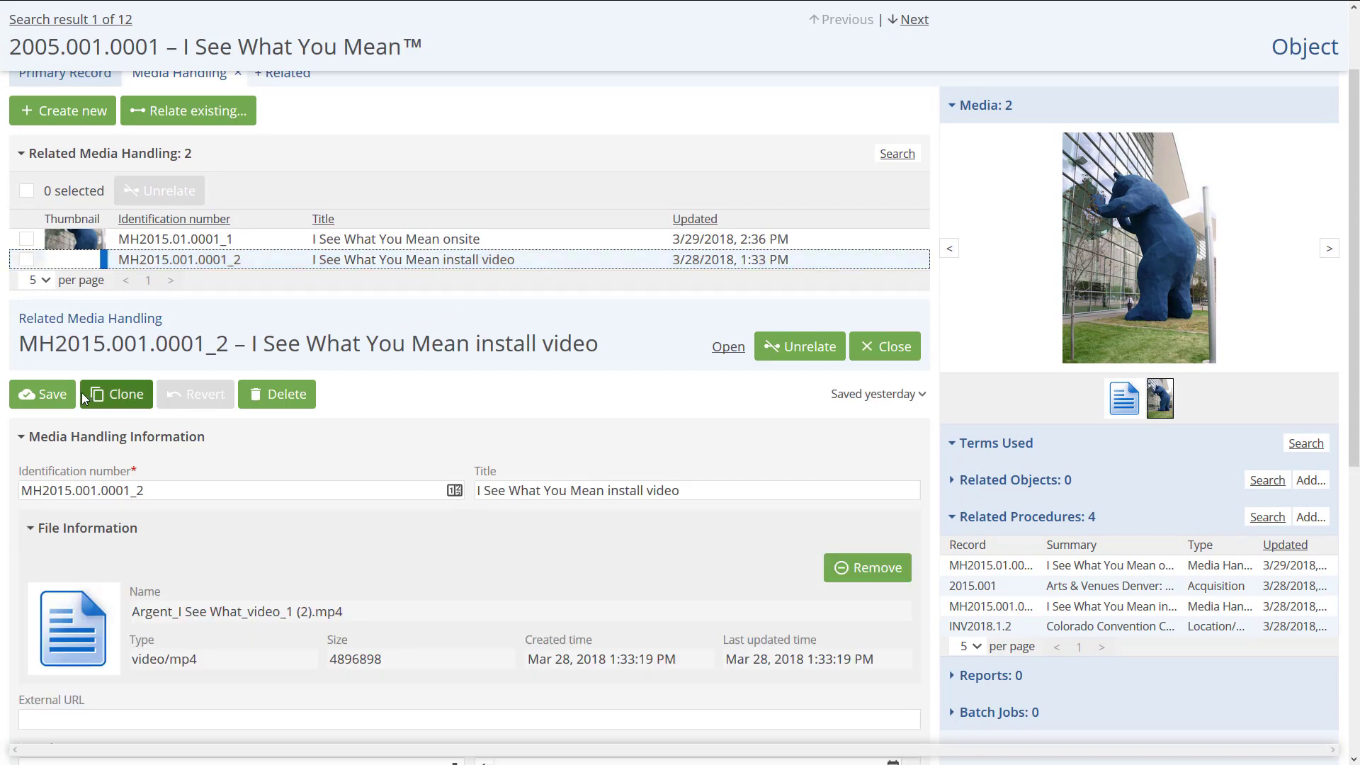
# Start a new related media record with a Media Resource ID and title 'I See What You Mean concrete invoice'.
pyautogui.click(70, 106)
pyautogui.scroll(-2, 147, 383)
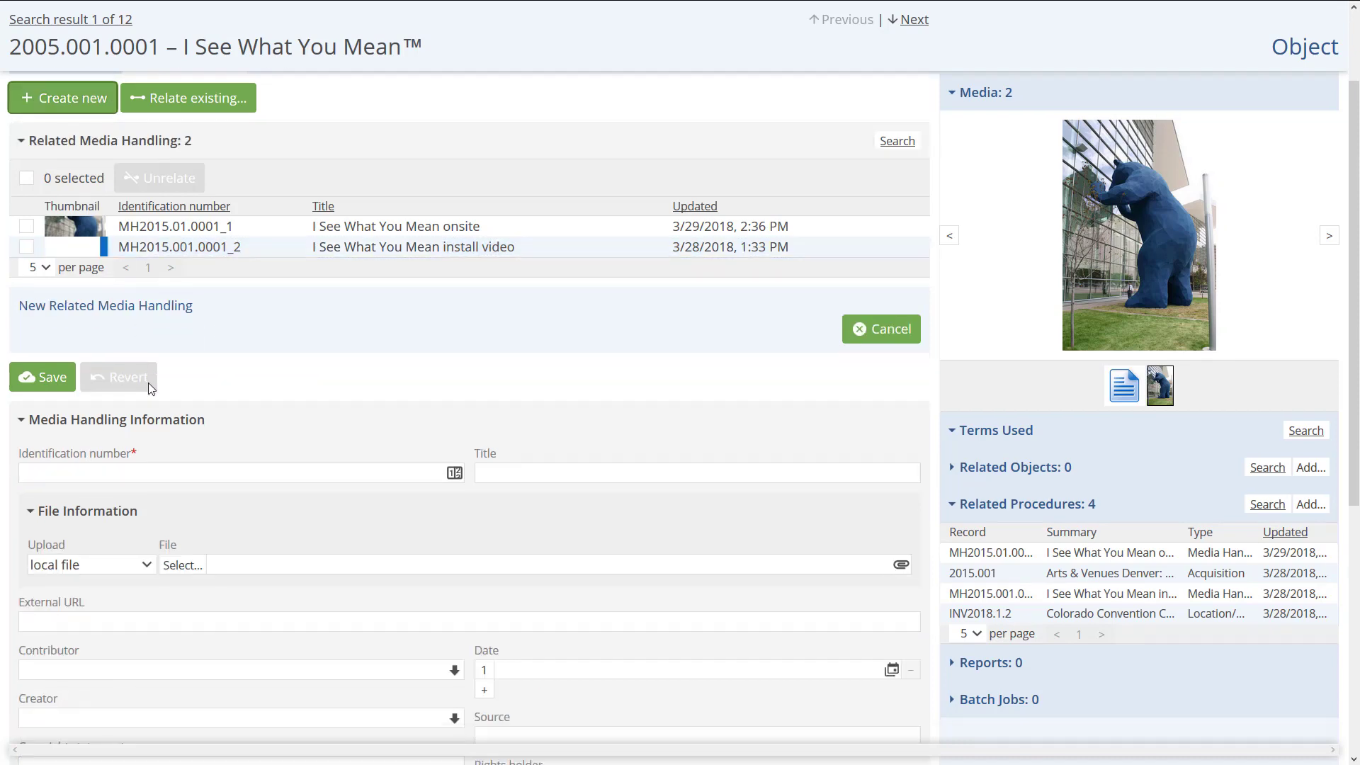
pyautogui.click(149, 384)
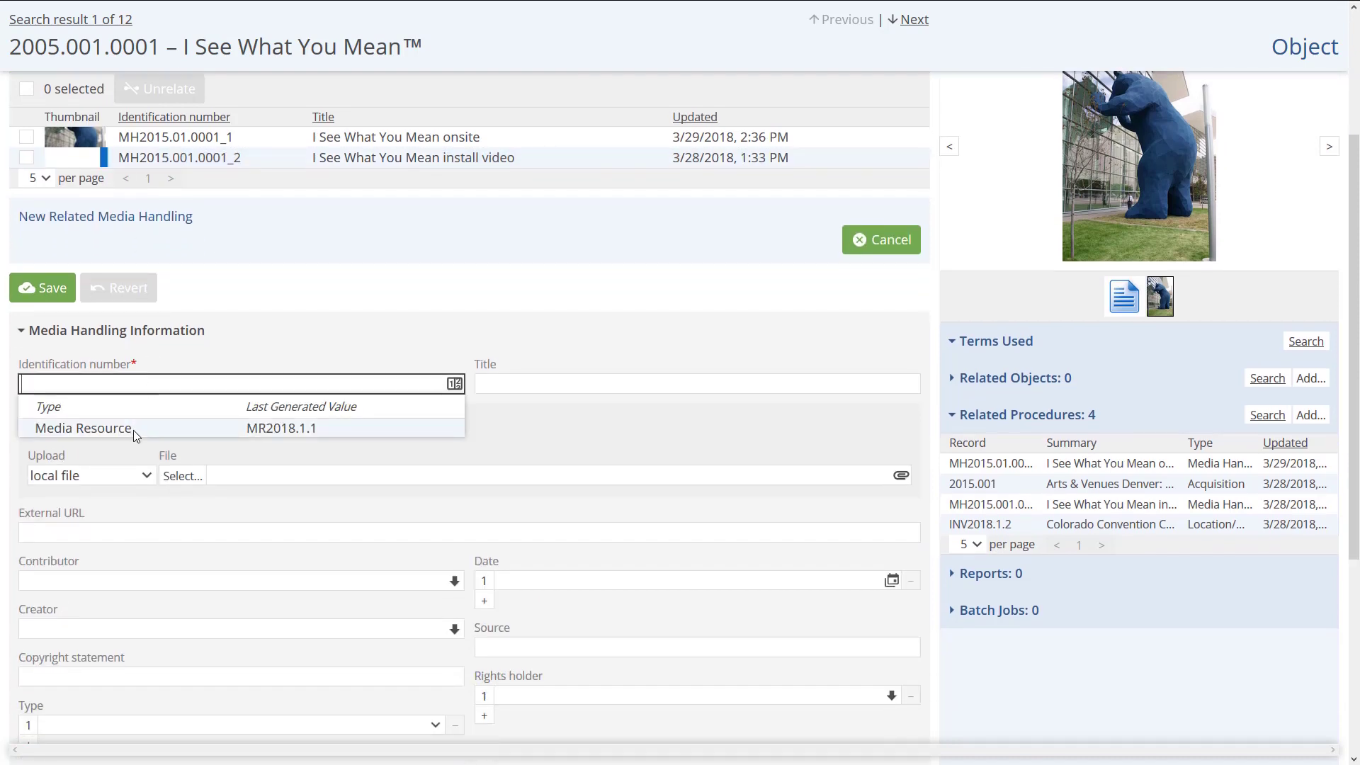
pyautogui.click(135, 429)
pyautogui.click(522, 388)
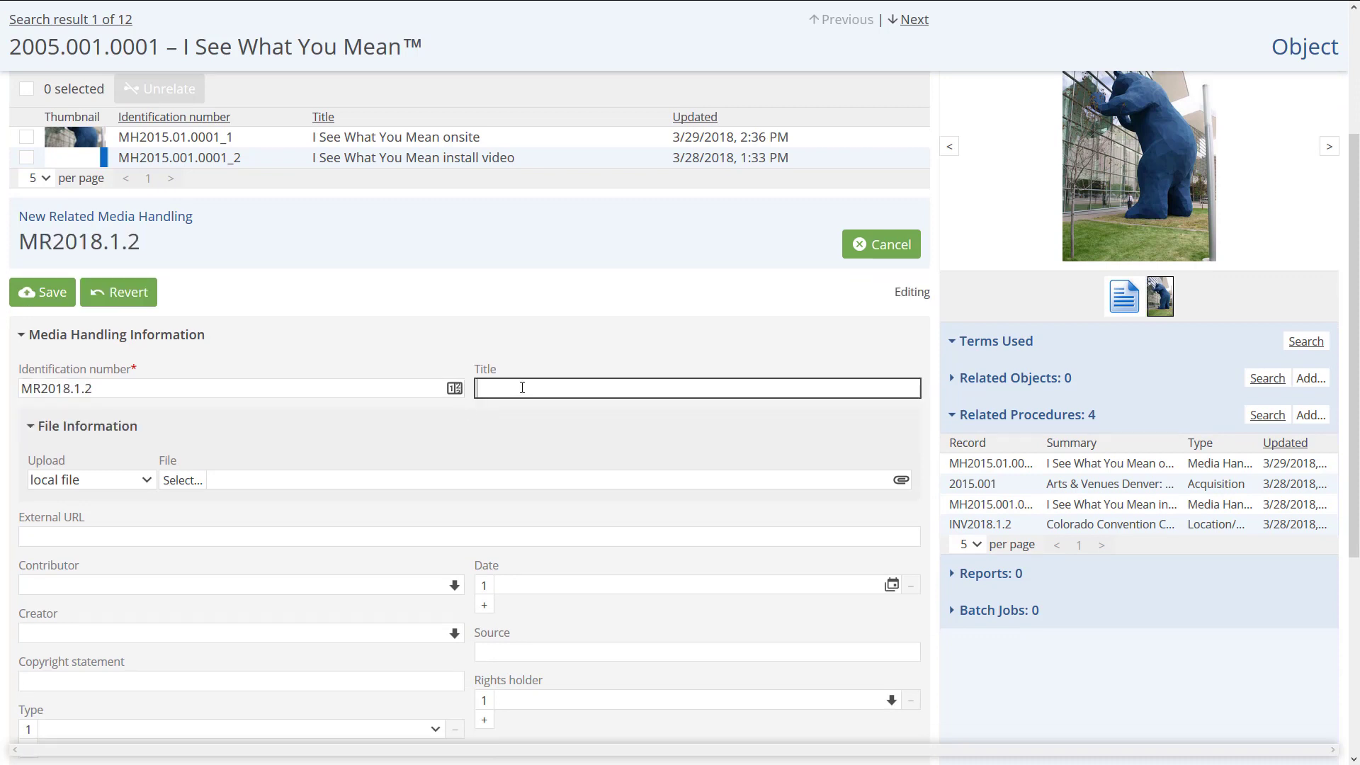
pyautogui.write('I See What You Mean concrete invoice')
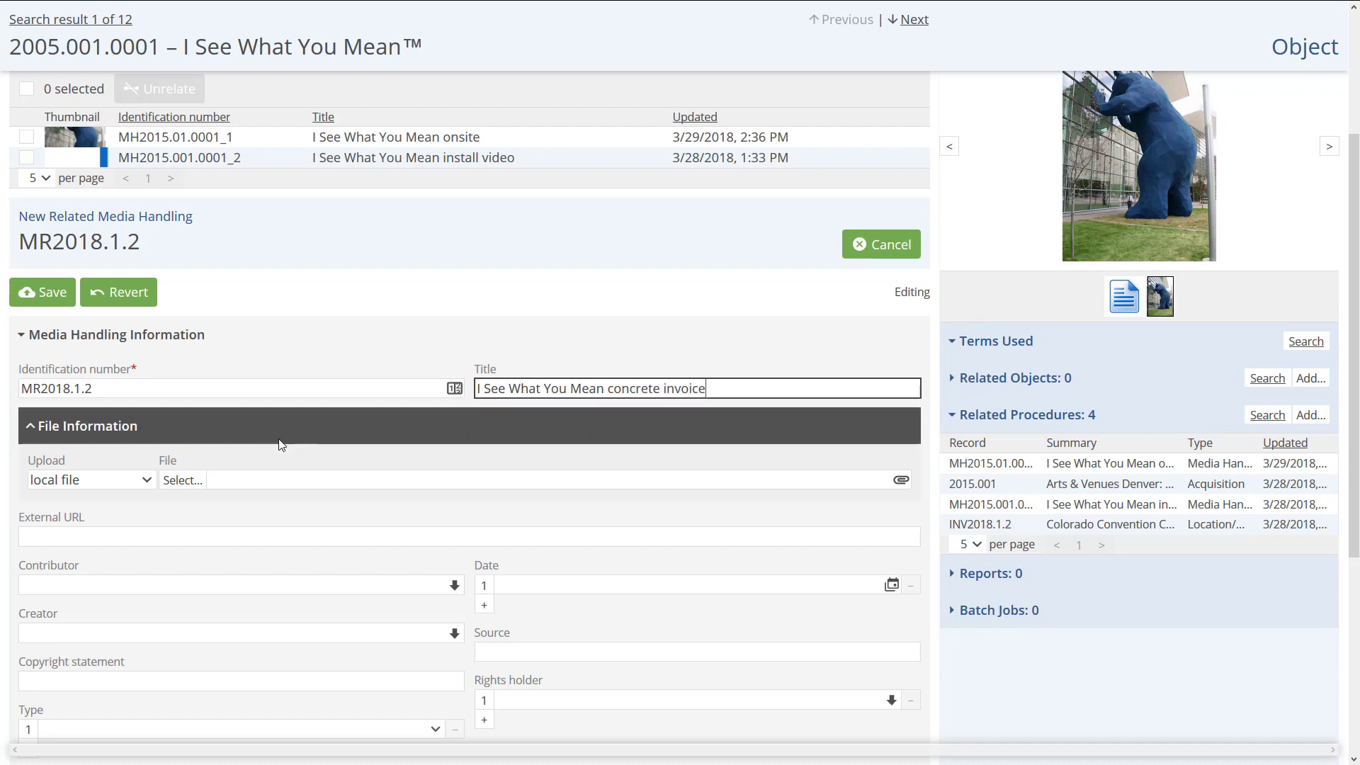
# Attach the construction invoice PDF, save media record MR2018.1.2, and open it on its own page.
pyautogui.click(183, 479)
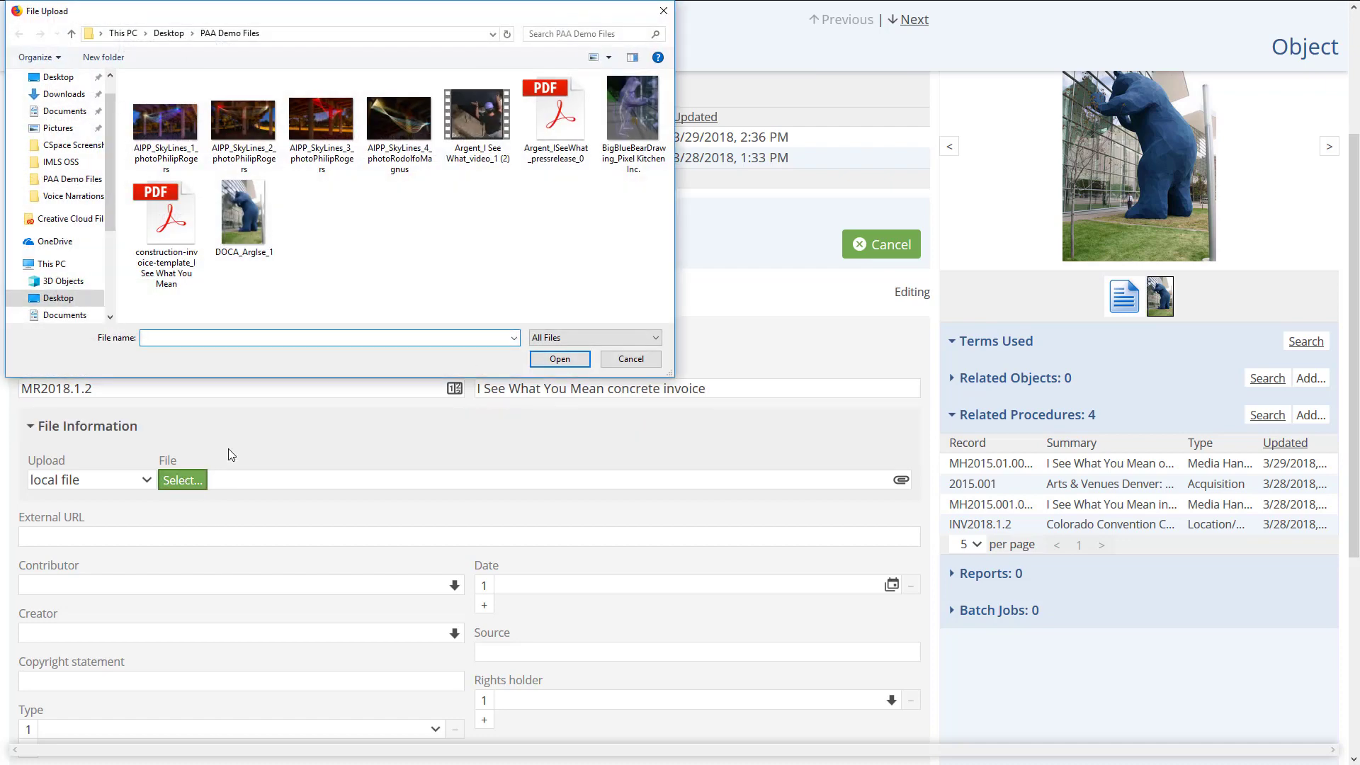
pyautogui.click(167, 227)
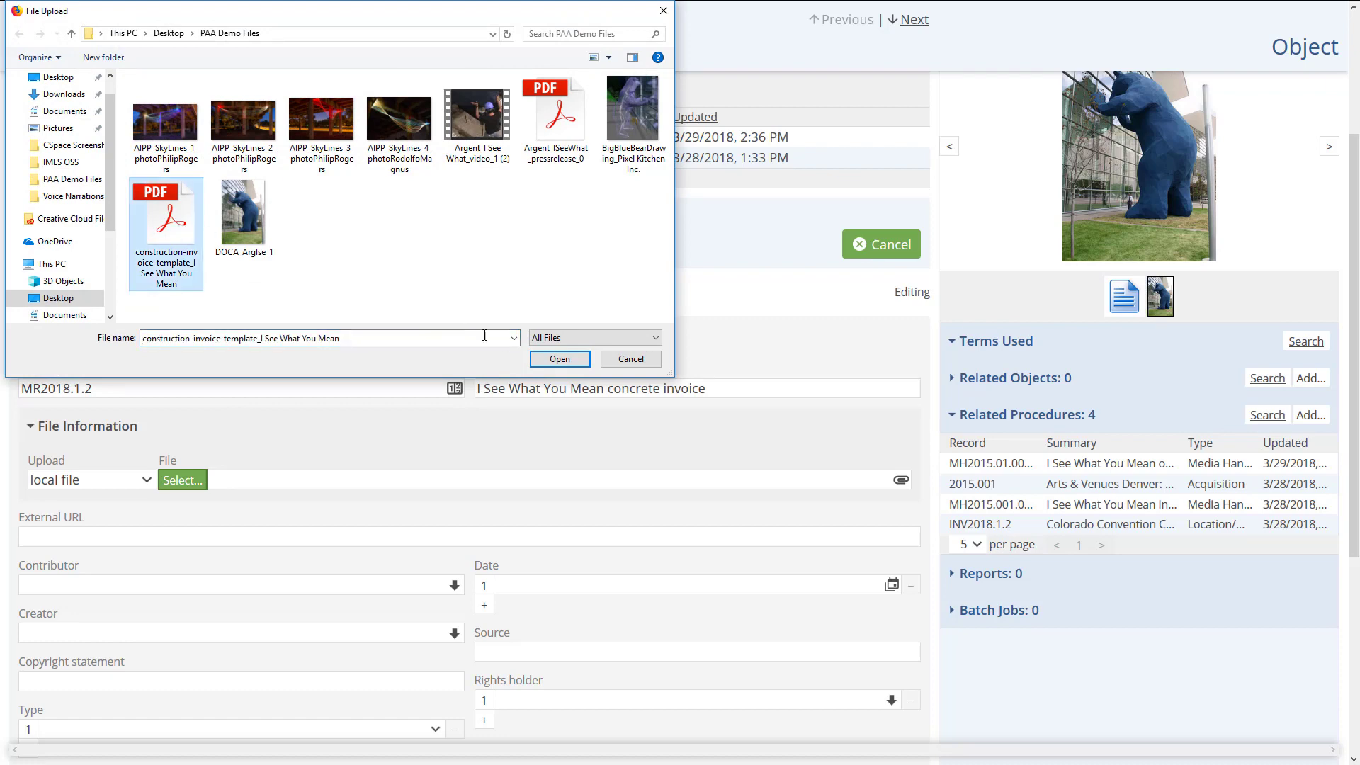
pyautogui.click(568, 363)
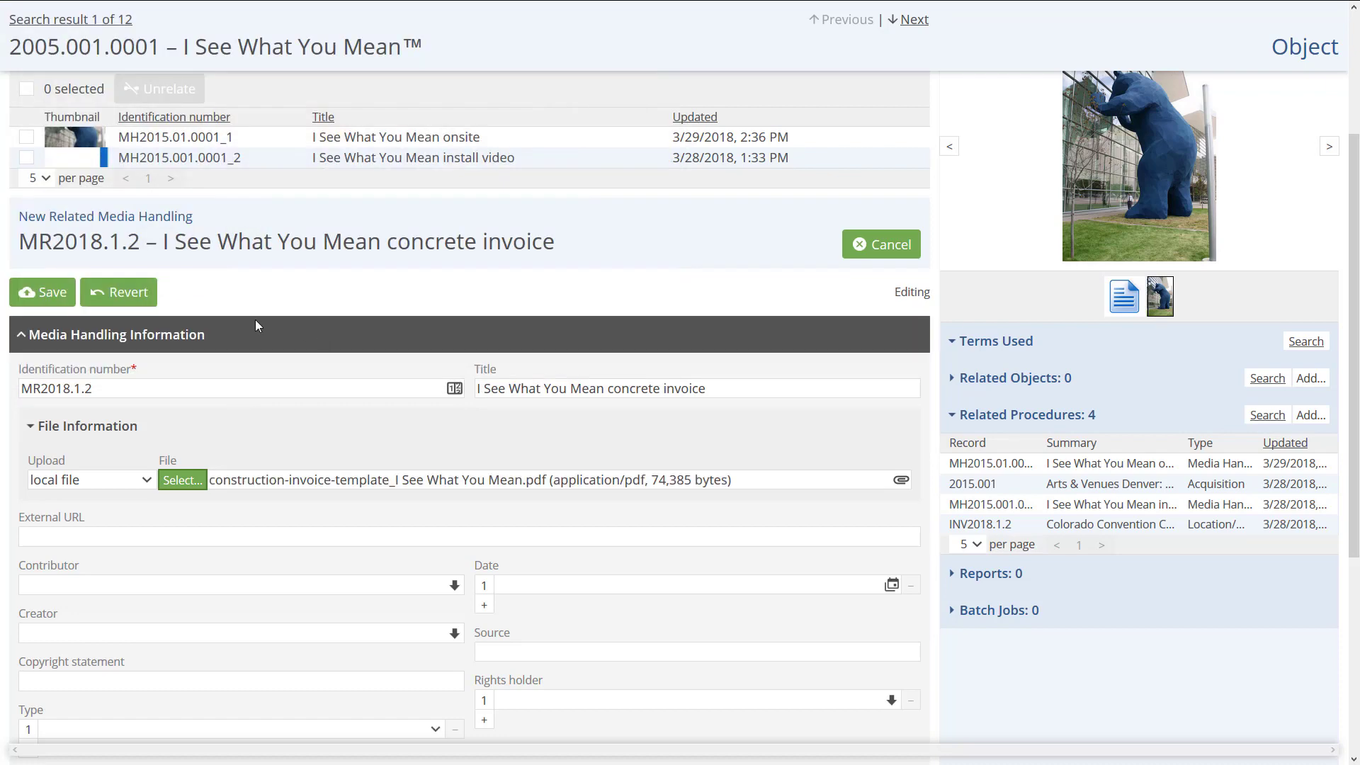
pyautogui.click(44, 298)
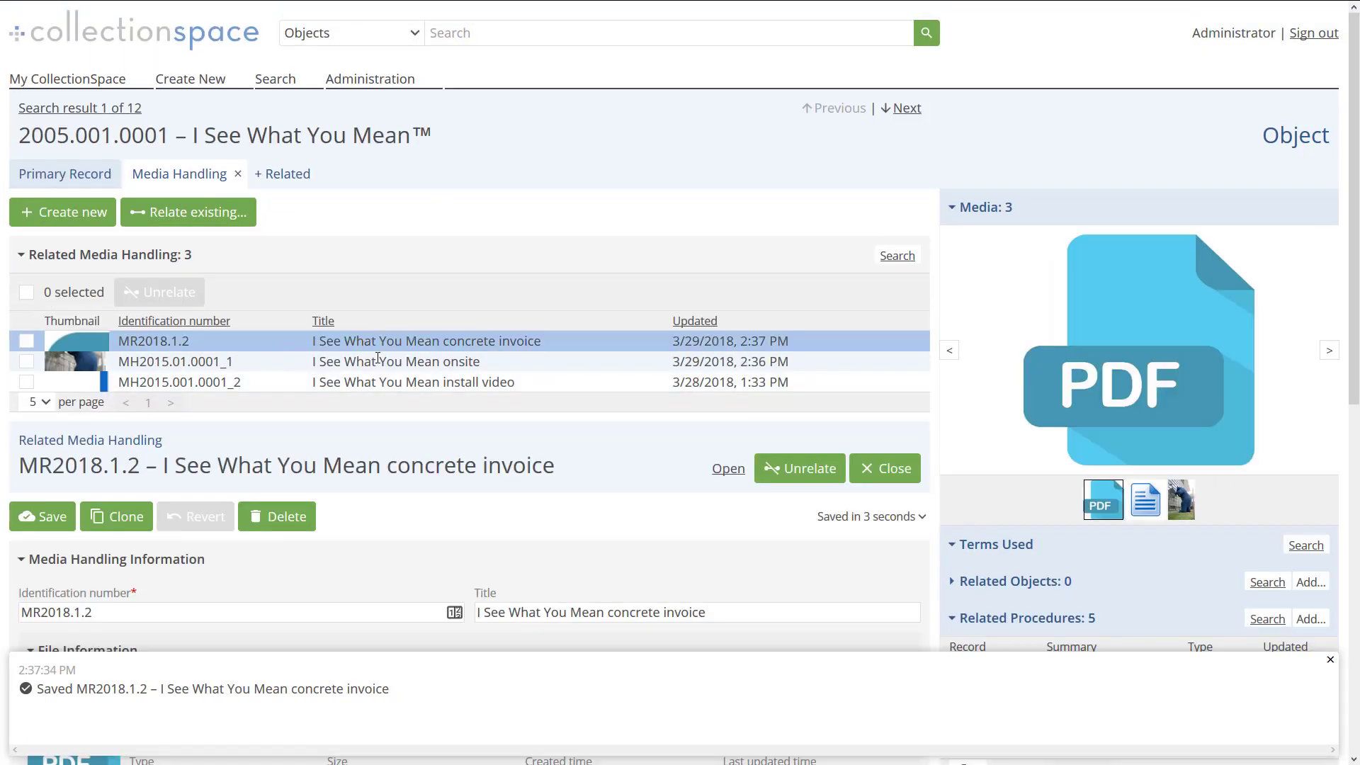
pyautogui.scroll(-2, 576, 401)
pyautogui.scroll(-1, 580, 405)
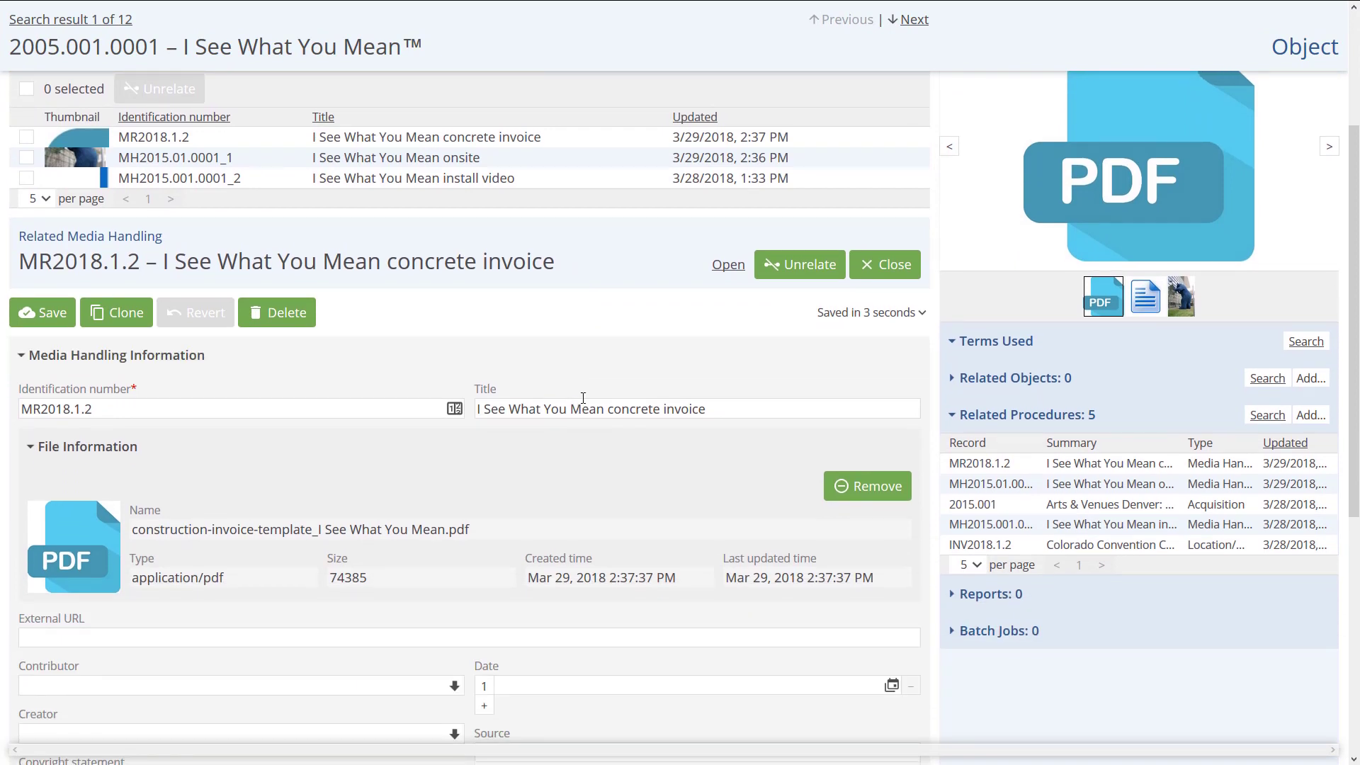
pyautogui.click(730, 269)
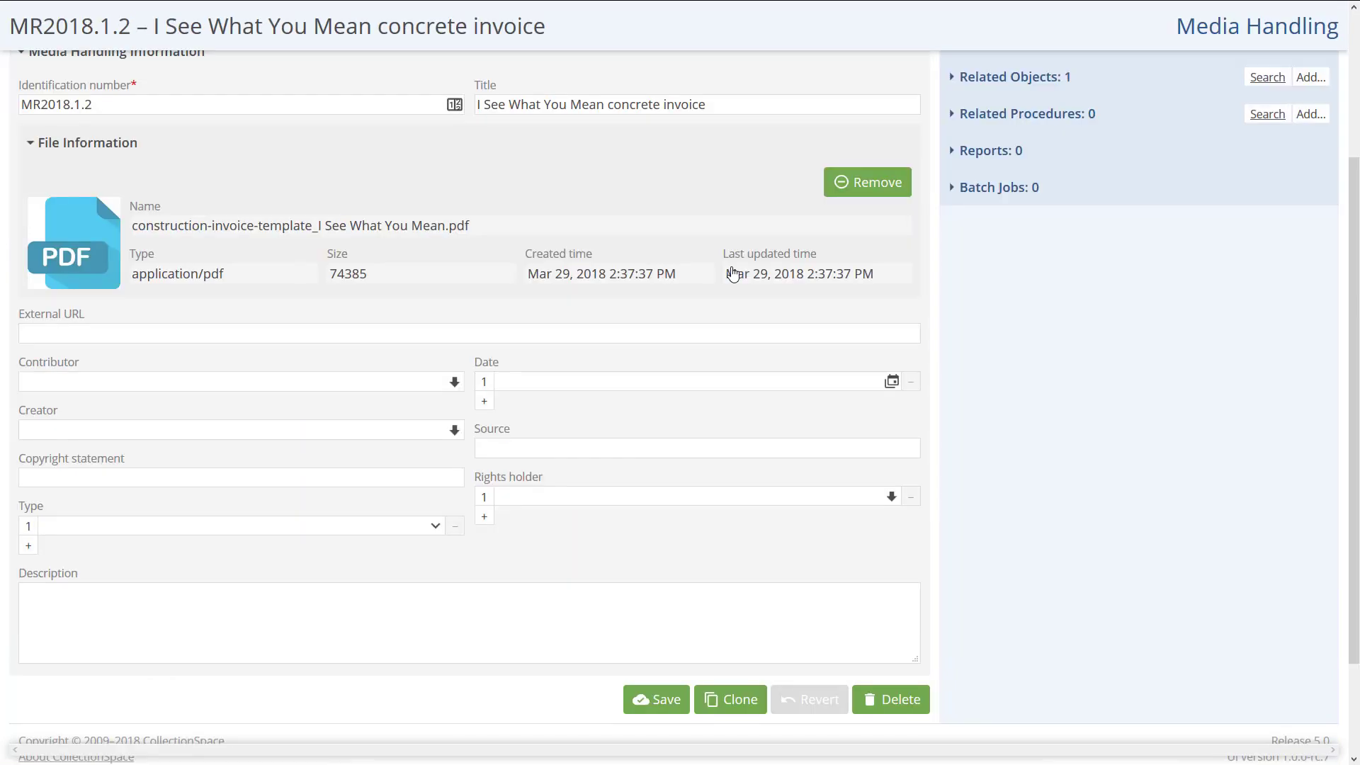
# Relate acquisition 2015.001 to the concrete invoice media record.
pyautogui.scroll(3, 733, 274)
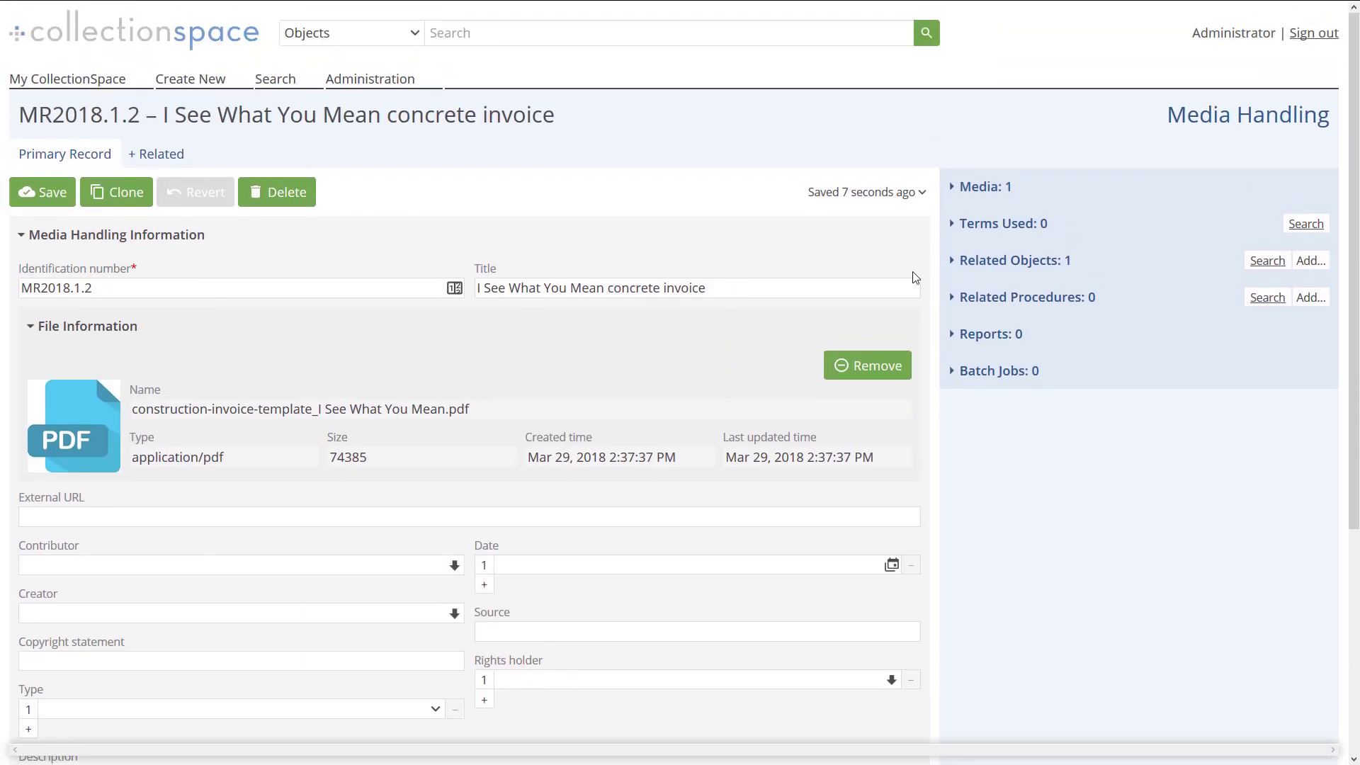
pyautogui.click(1310, 298)
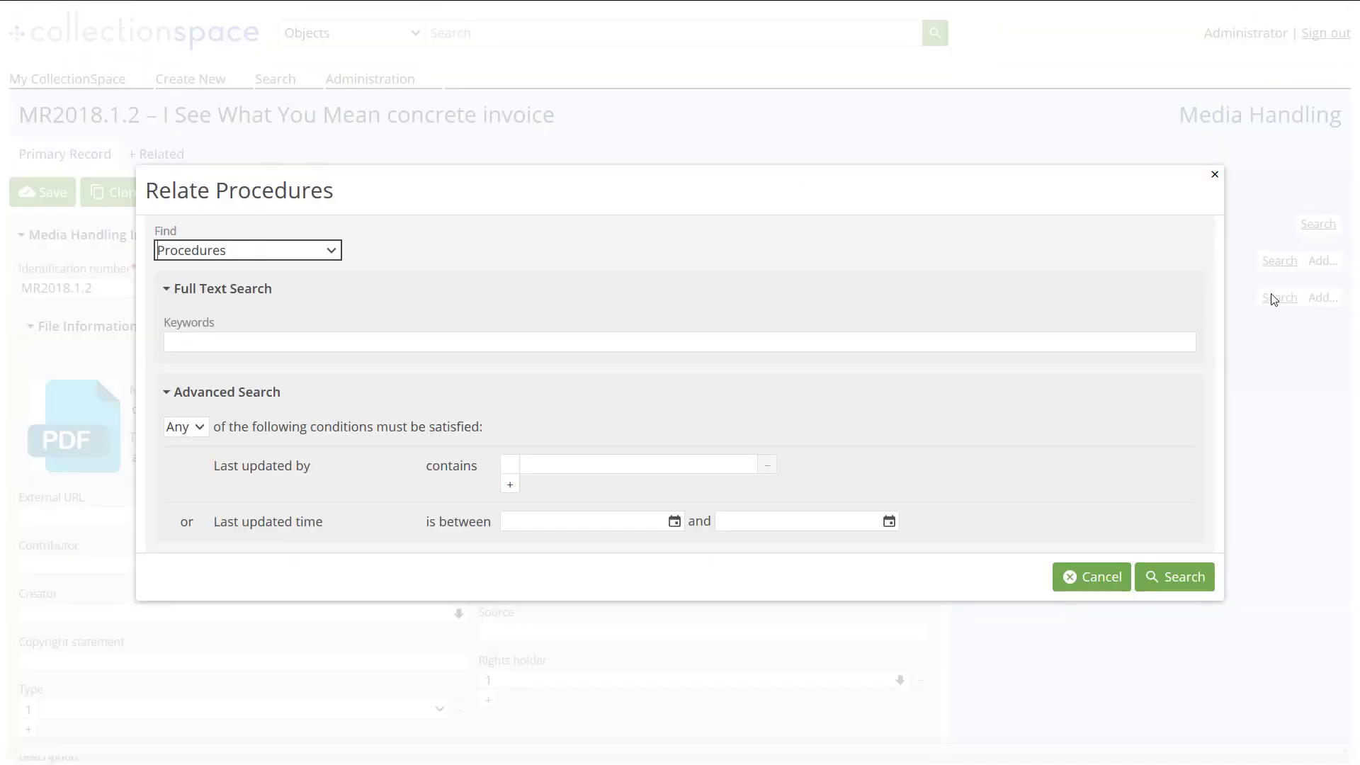
pyautogui.click(323, 250)
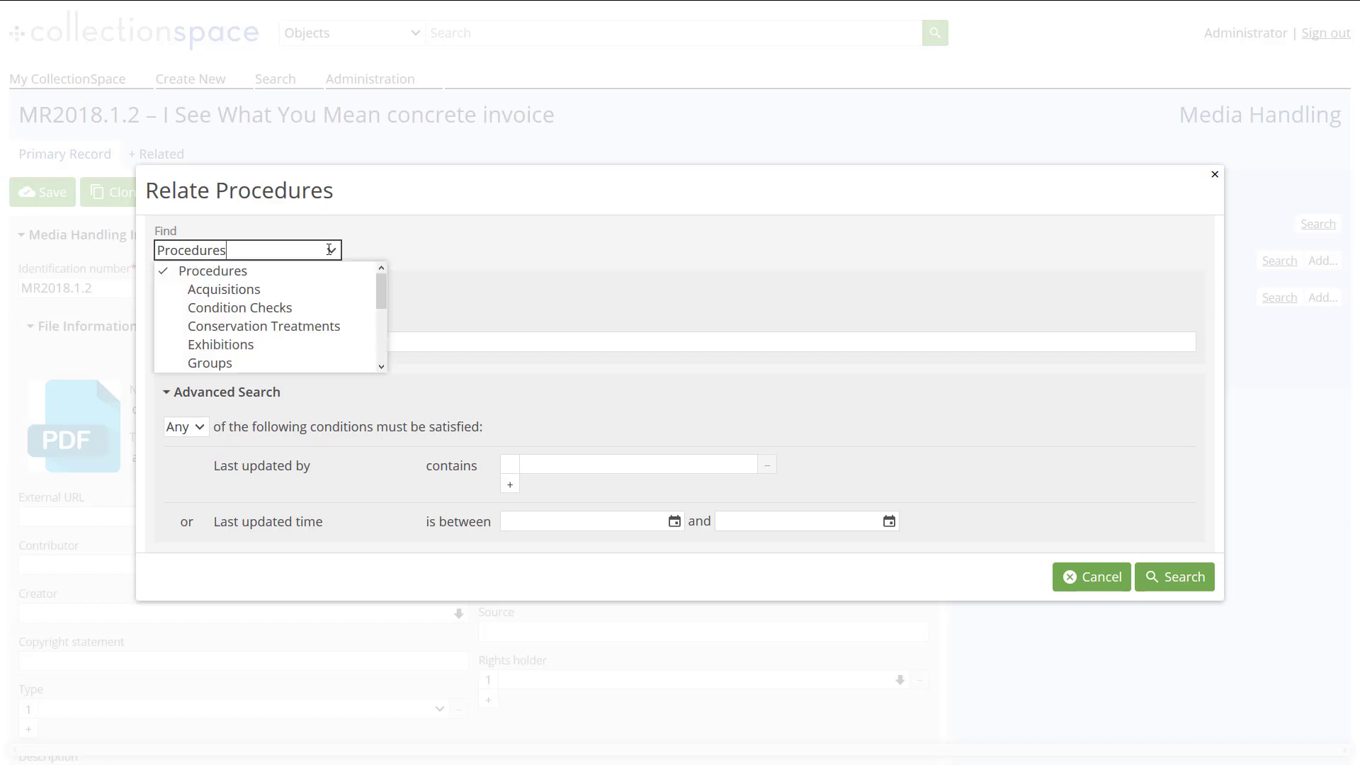
pyautogui.click(297, 290)
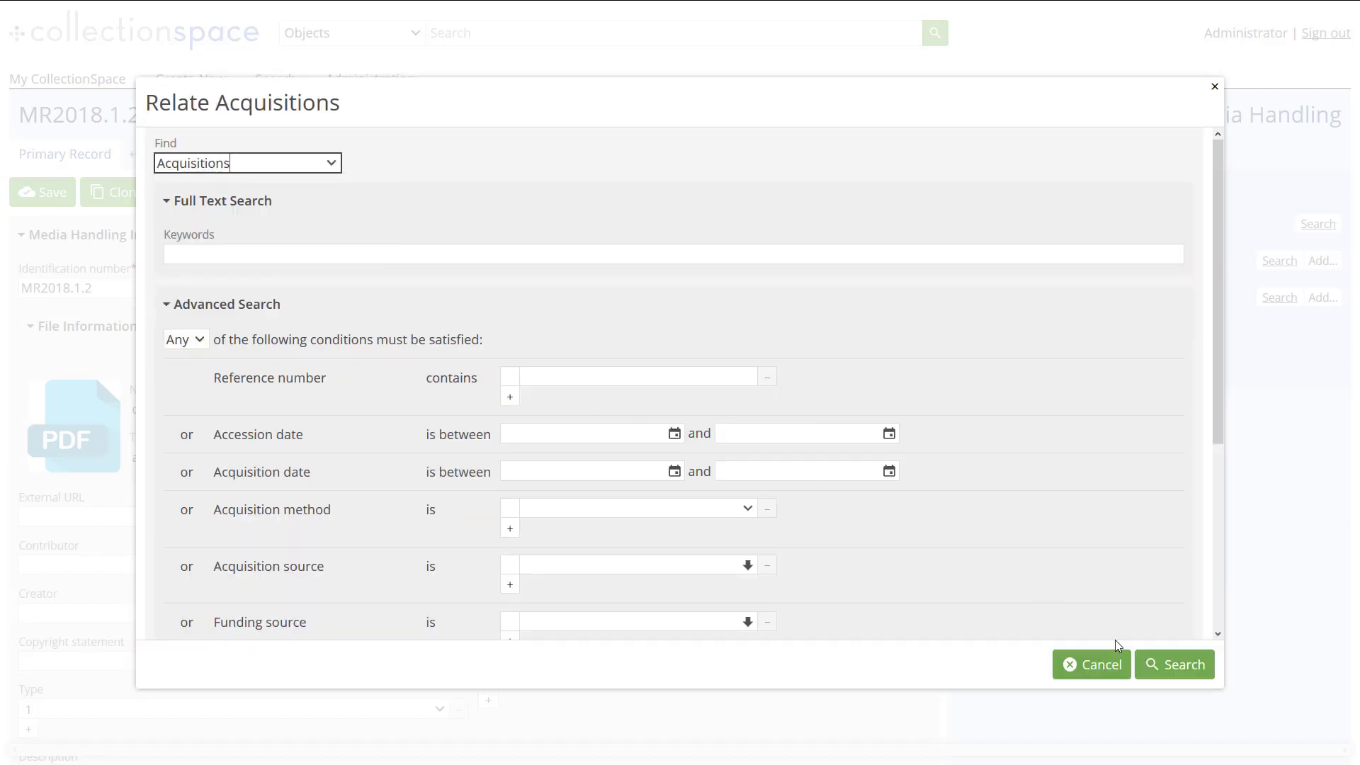
pyautogui.click(1162, 665)
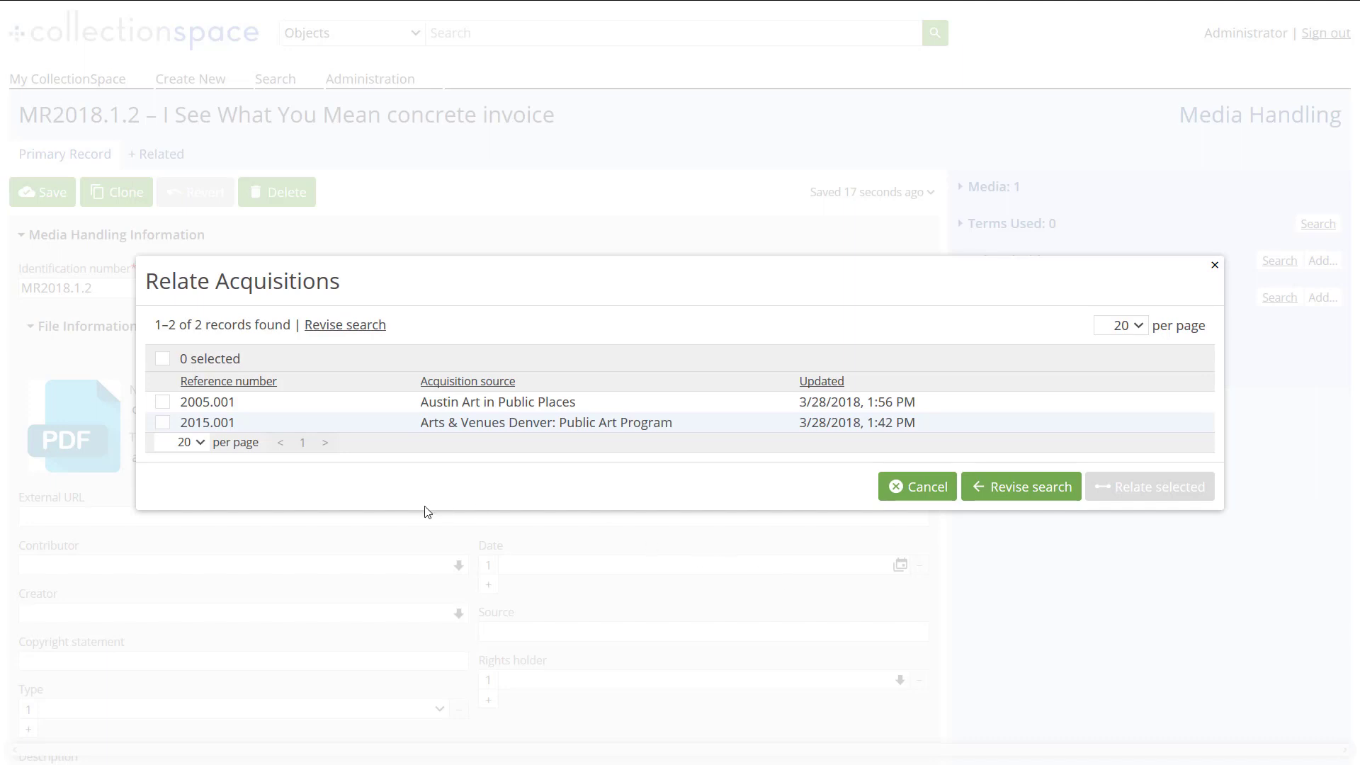
pyautogui.click(175, 425)
pyautogui.click(164, 424)
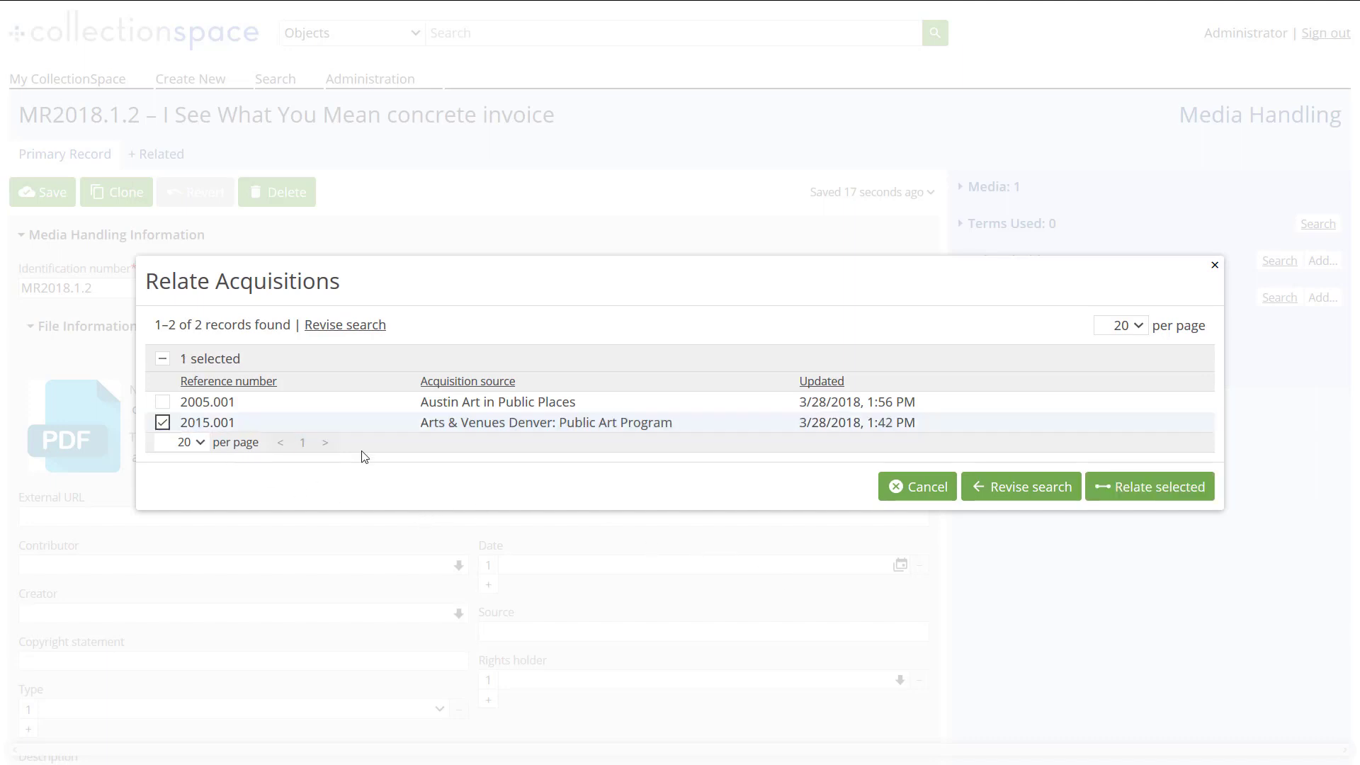
pyautogui.click(1120, 488)
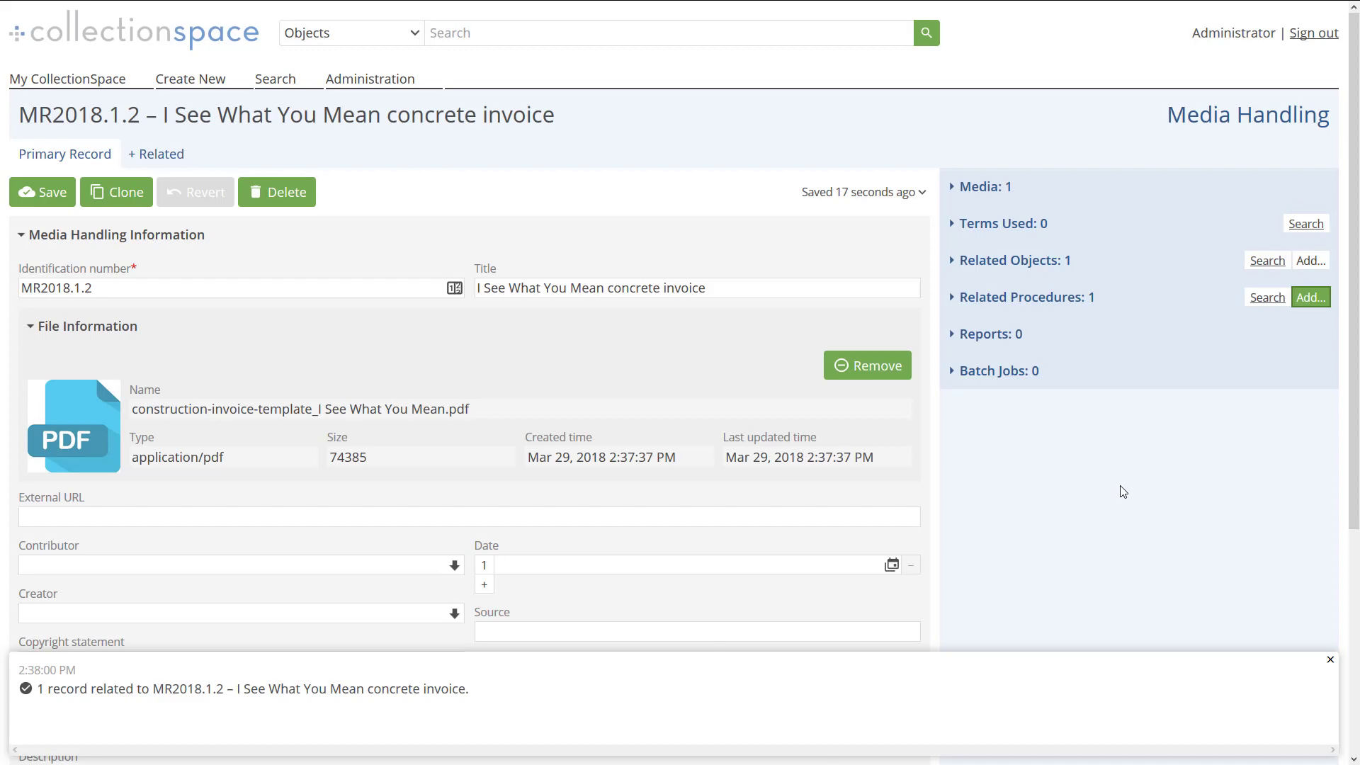
# Open acquisition 2015.001 and expand its Commission Information showing $395,000 Percent for Art funding.
pyautogui.click(953, 299)
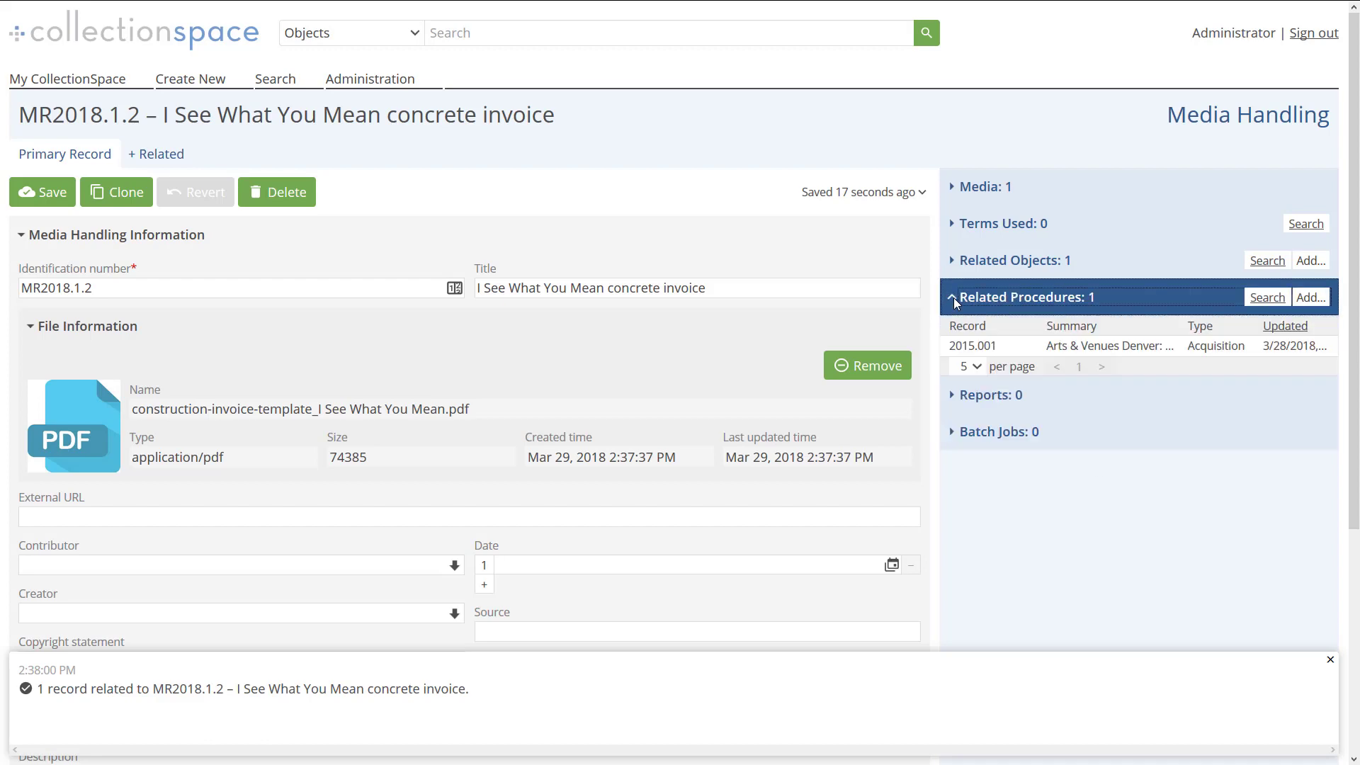
pyautogui.click(958, 347)
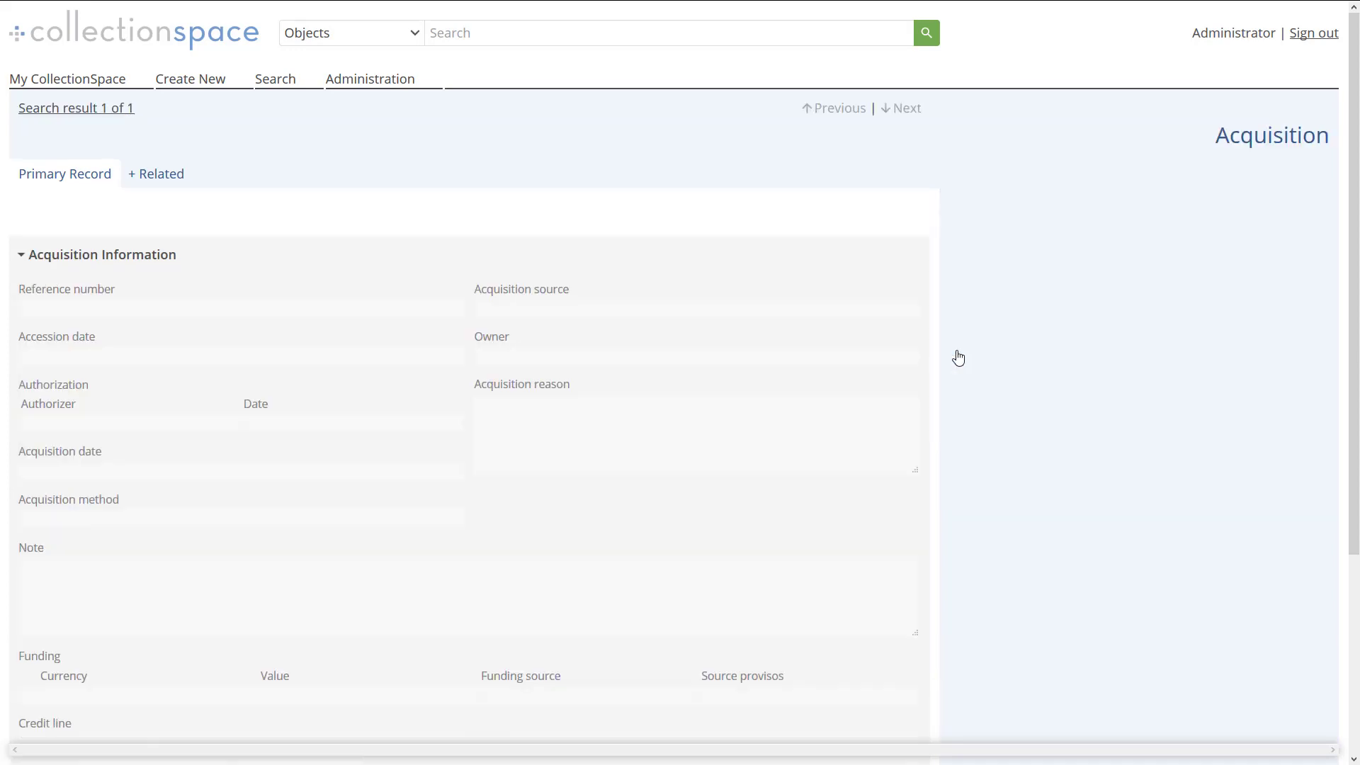
pyautogui.scroll(-2, 971, 420)
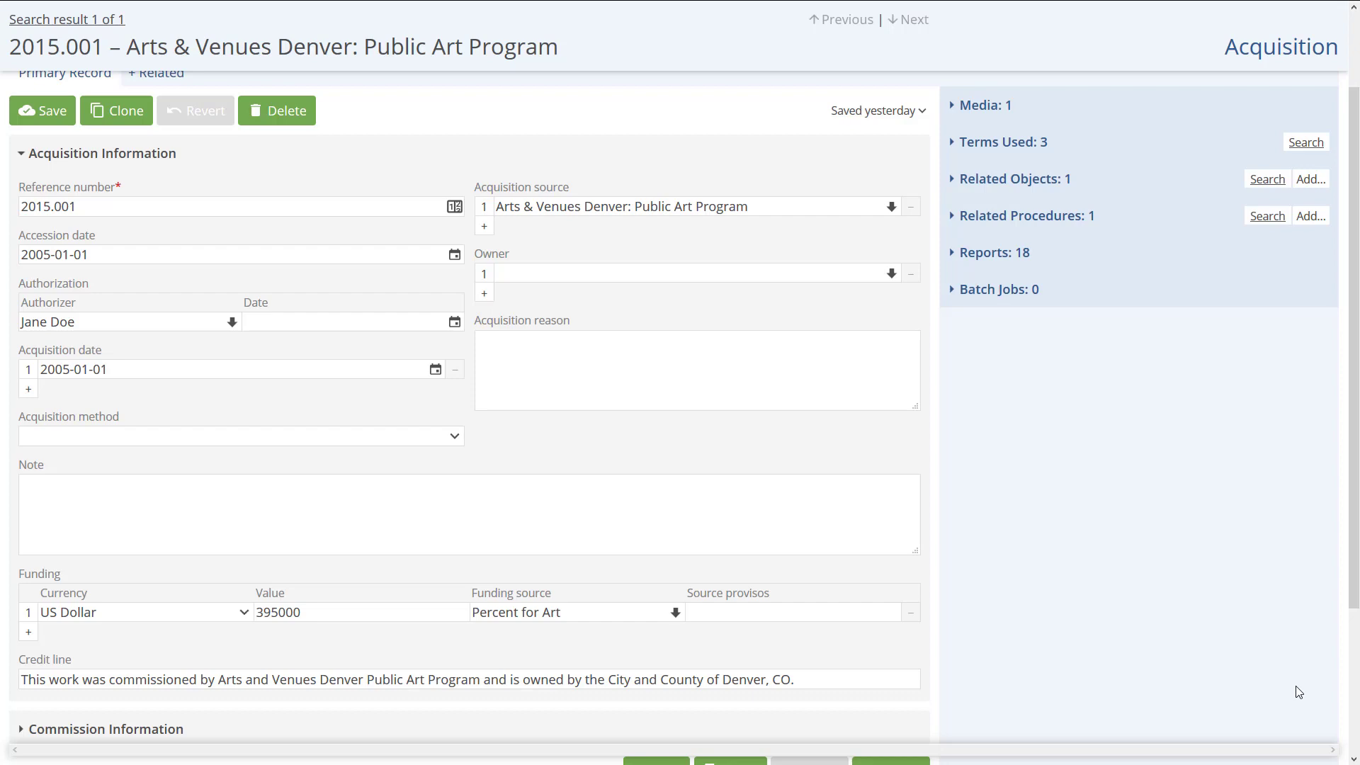
pyautogui.scroll(-3, 1299, 692)
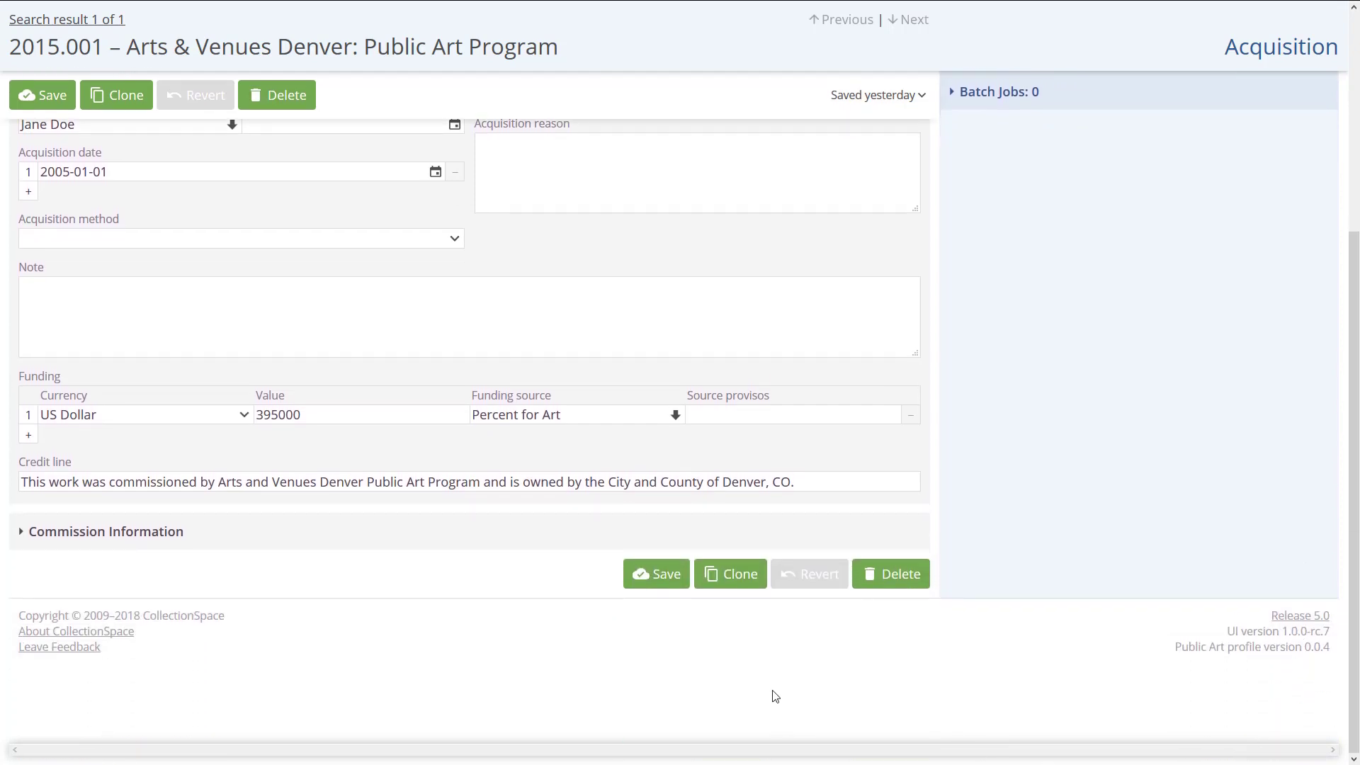
pyautogui.click(544, 551)
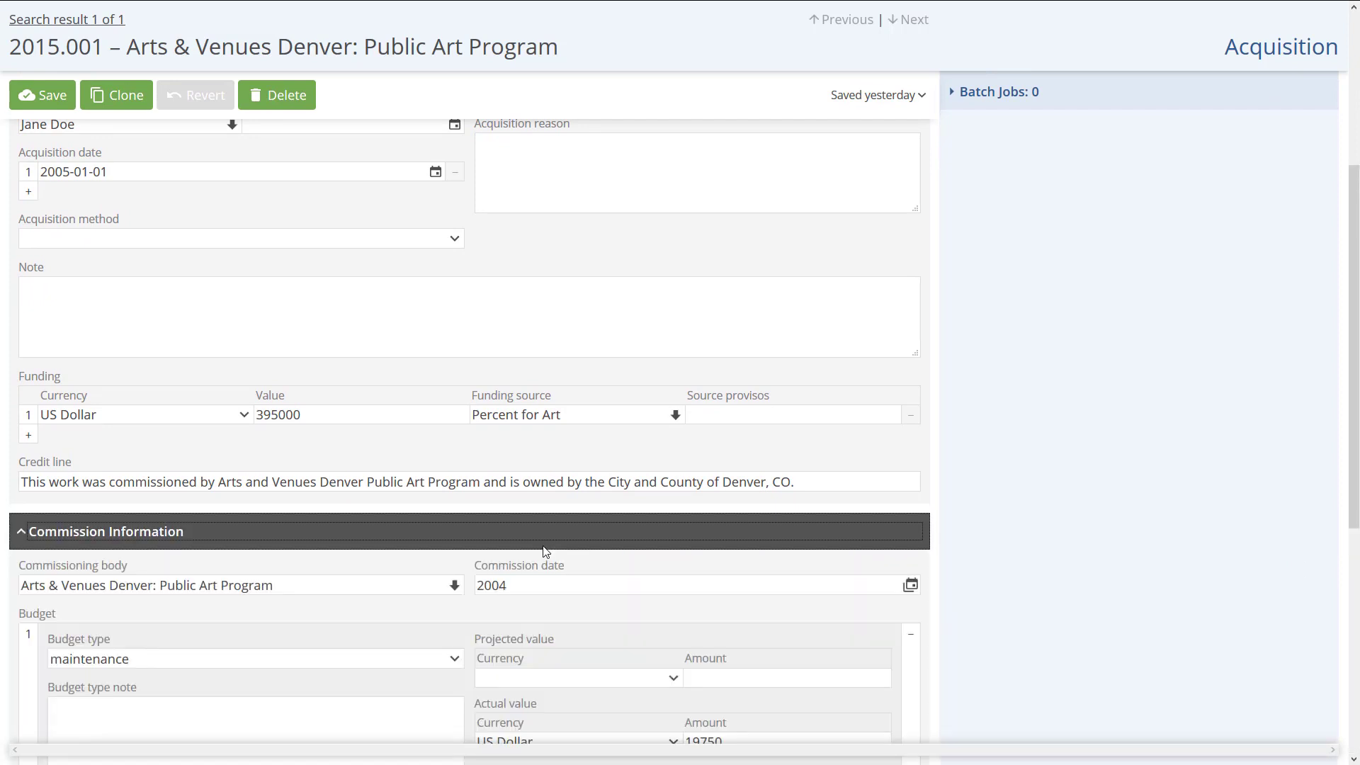
pyautogui.scroll(-4, 544, 550)
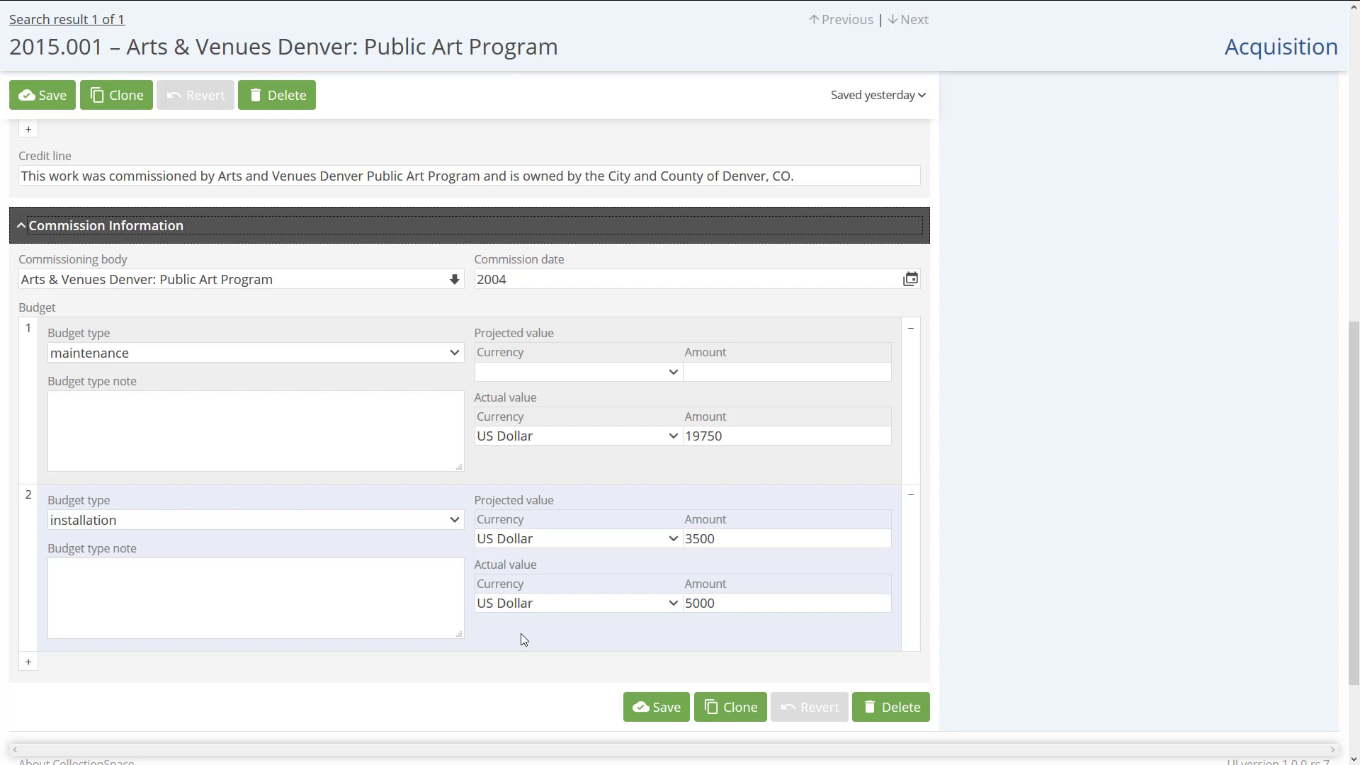
pyautogui.scroll(10, 521, 634)
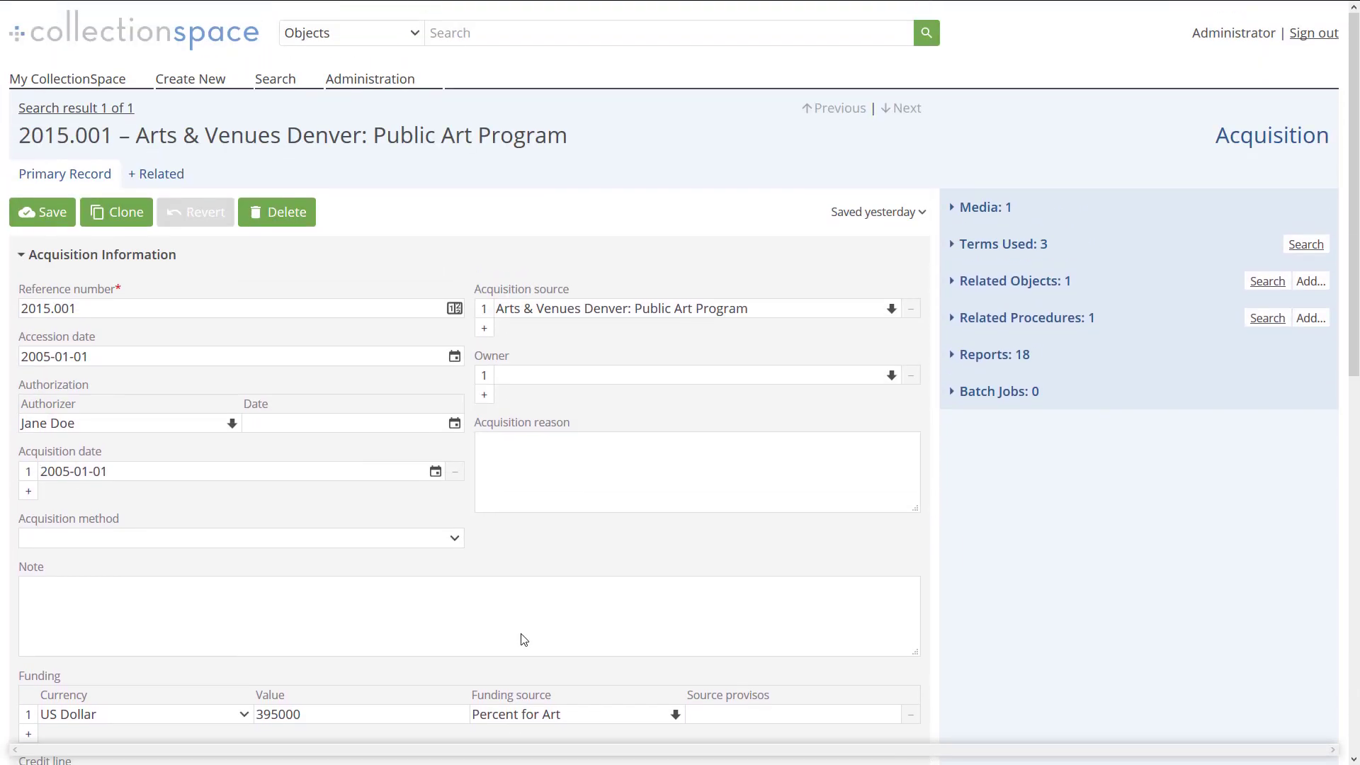
# Open SkyLines object 2015.001.0001 and start a new related Location/Movement/Inventory record.
pyautogui.click(934, 46)
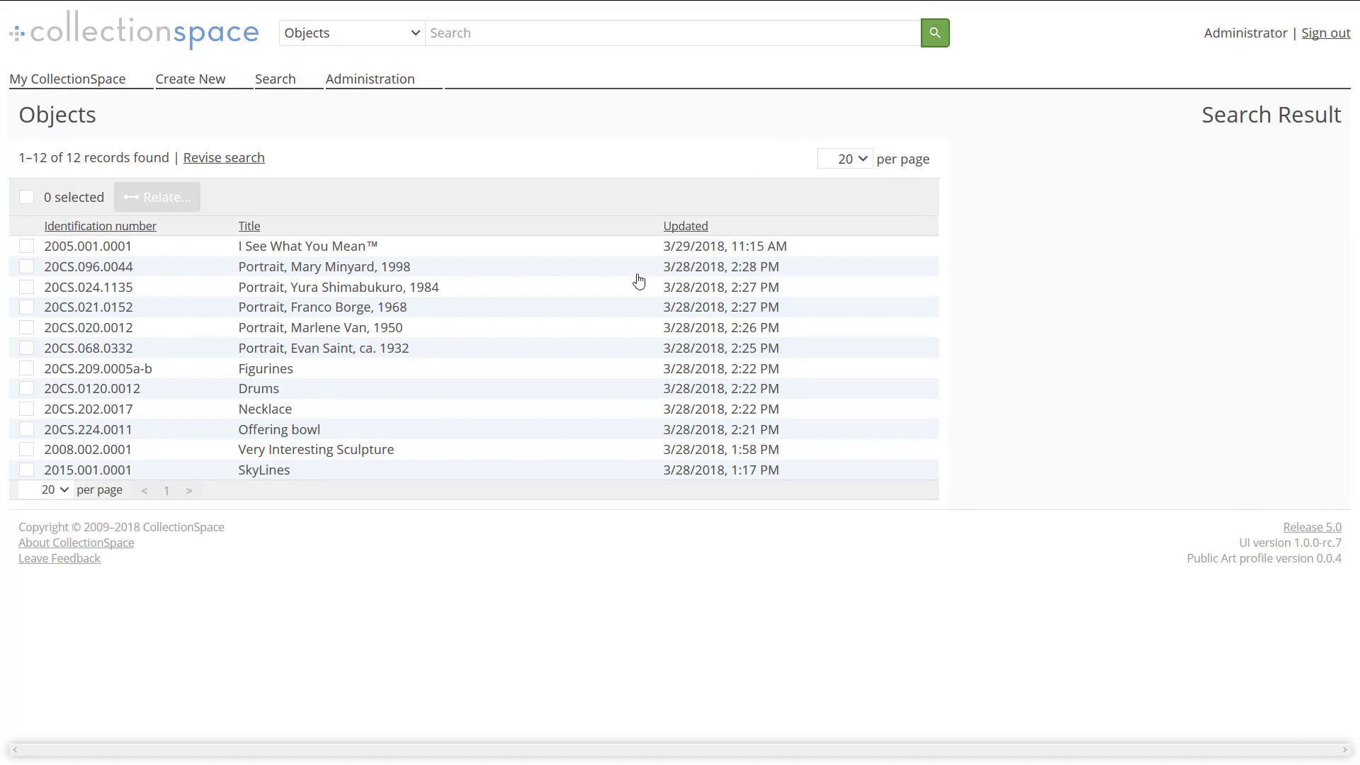
pyautogui.click(322, 479)
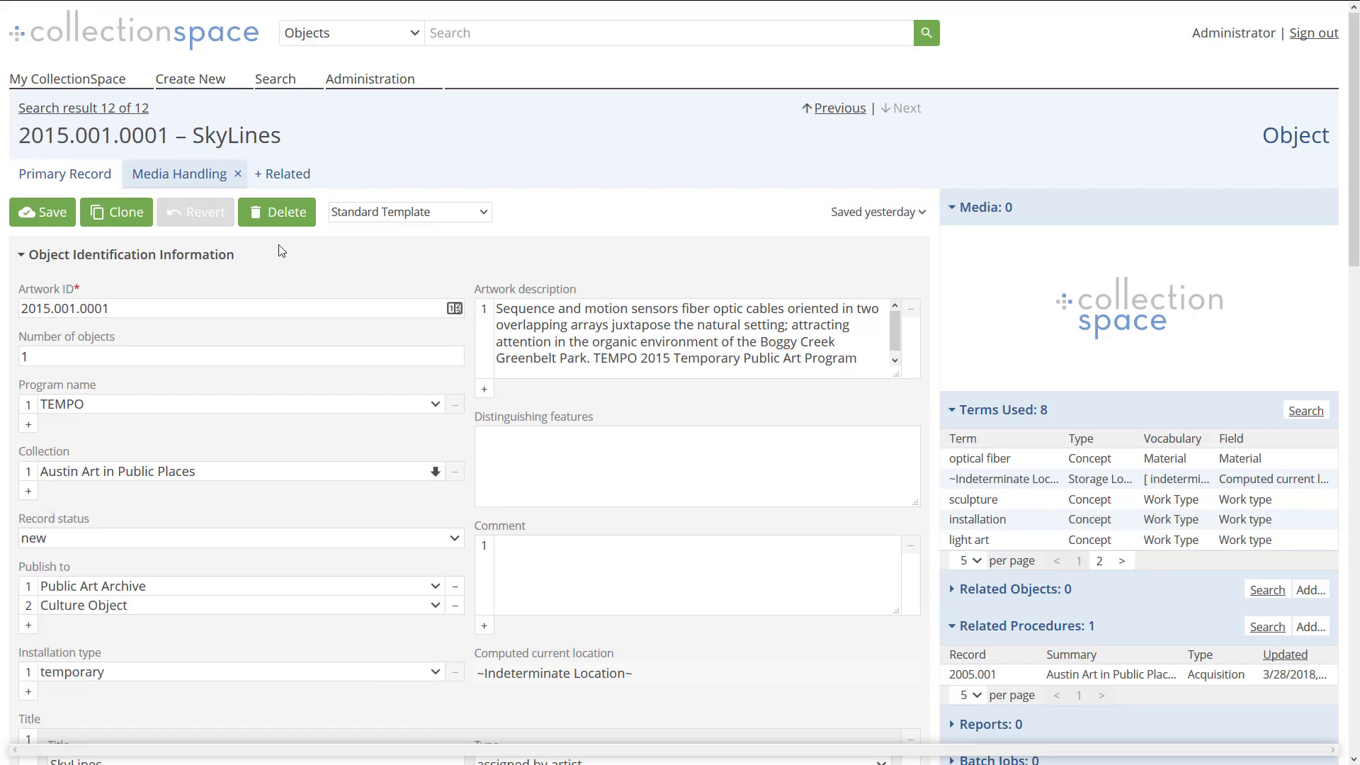
pyautogui.click(282, 174)
pyautogui.moveTo(458, 223); pyautogui.dragTo(459, 277)
pyautogui.click(425, 255)
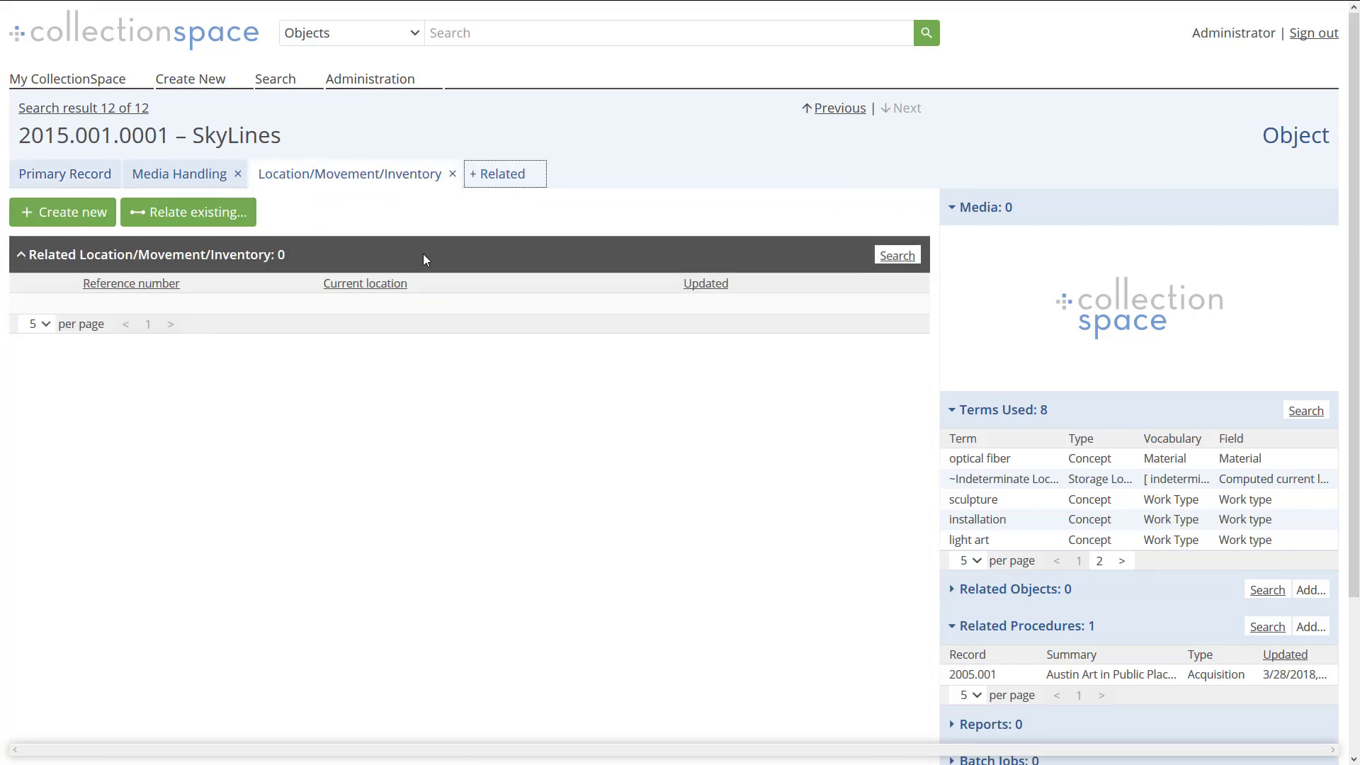
pyautogui.click(79, 212)
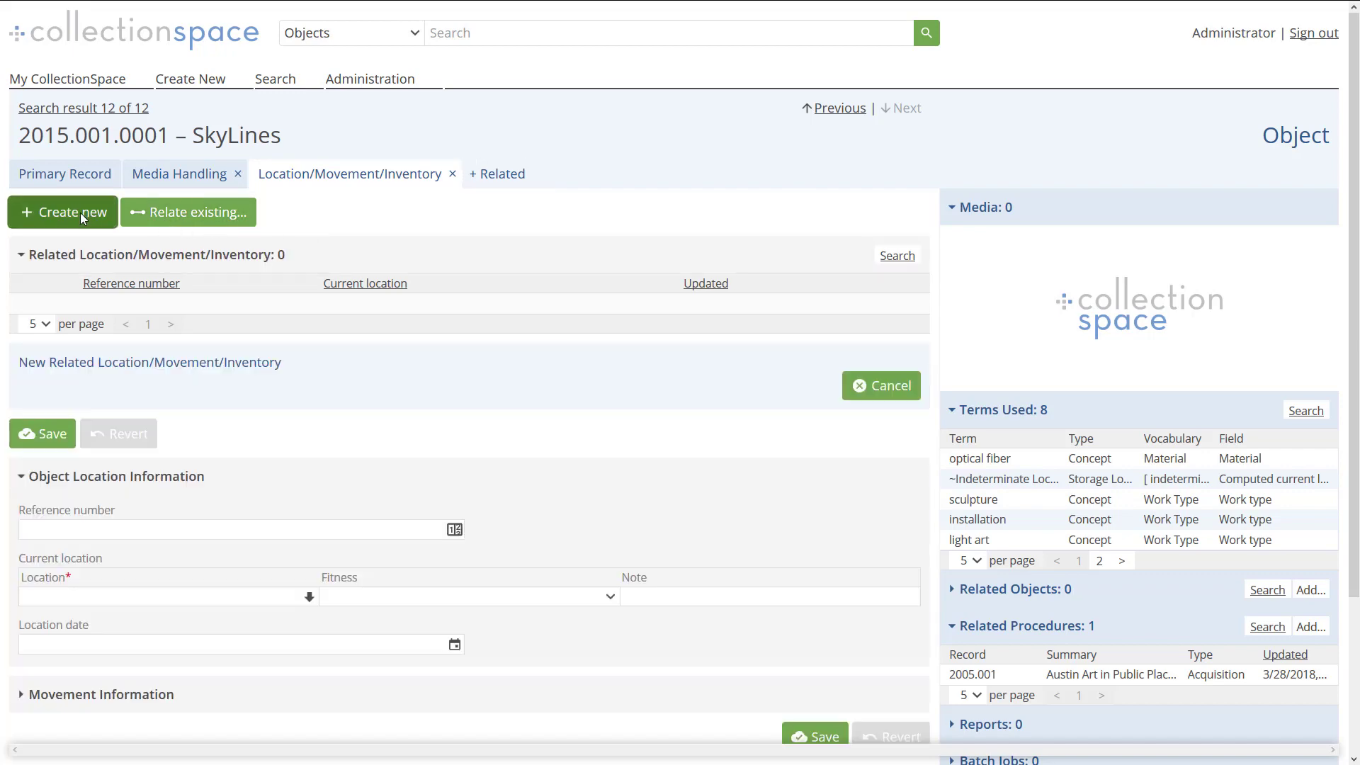
# Generate Inventory reference number INV2018.1.9 and set the location to Boggy Creek Greenbelt Park.
pyautogui.click(144, 532)
pyautogui.scroll(-3, 144, 532)
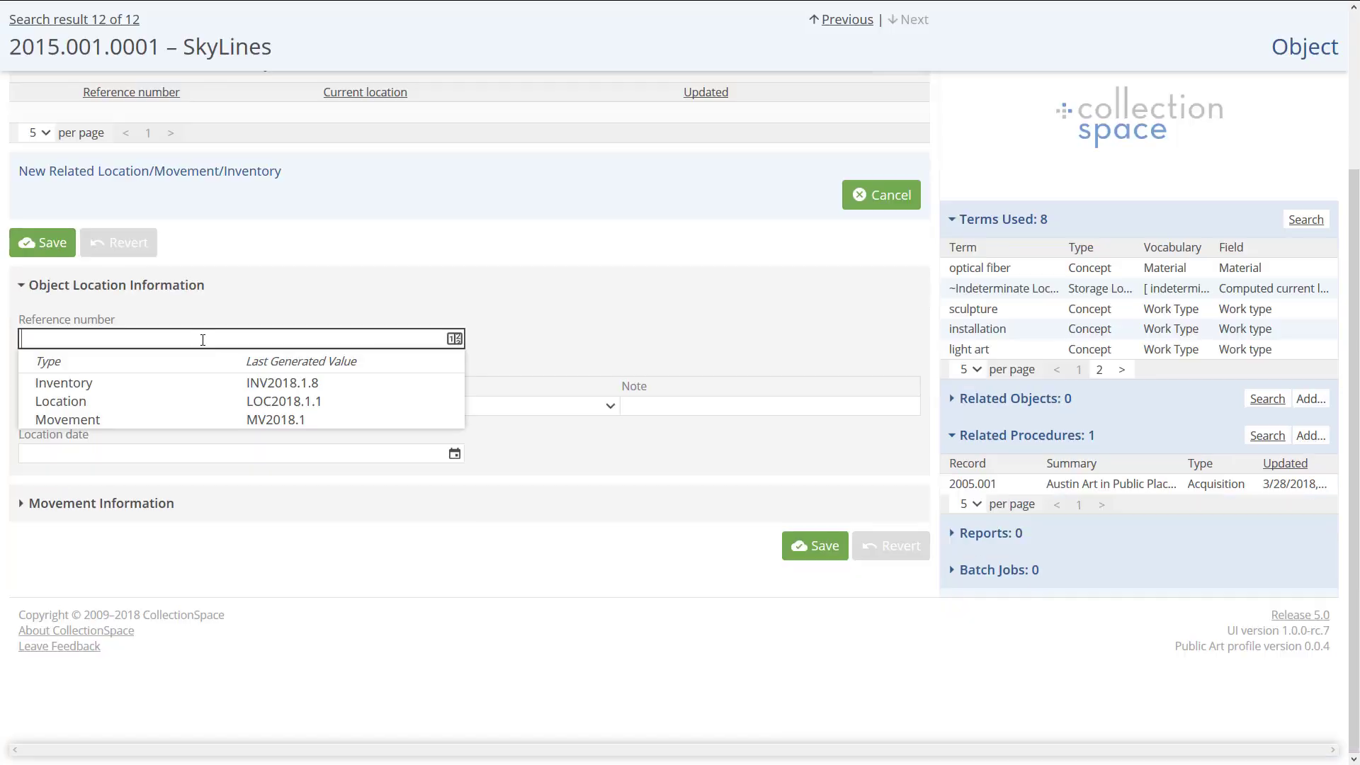
pyautogui.click(199, 384)
pyautogui.click(188, 407)
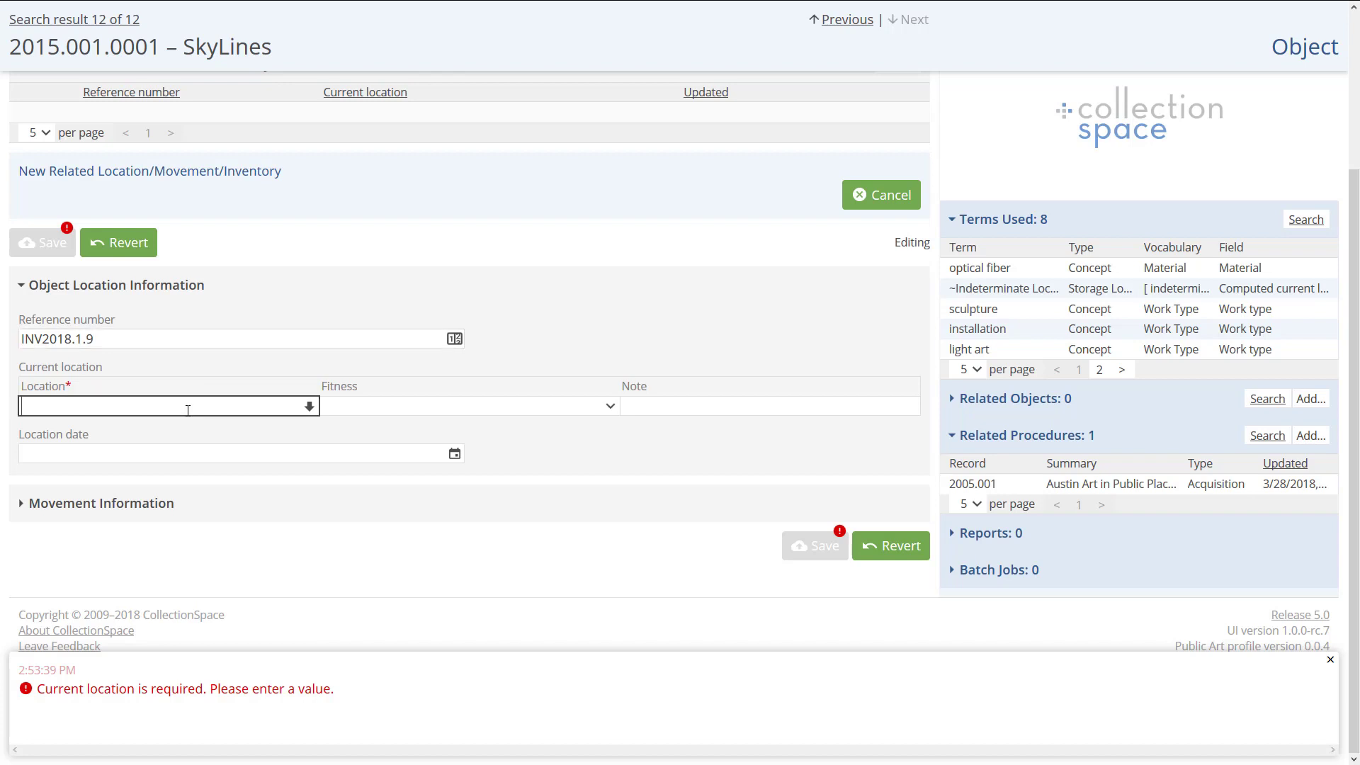
pyautogui.write('boggy')
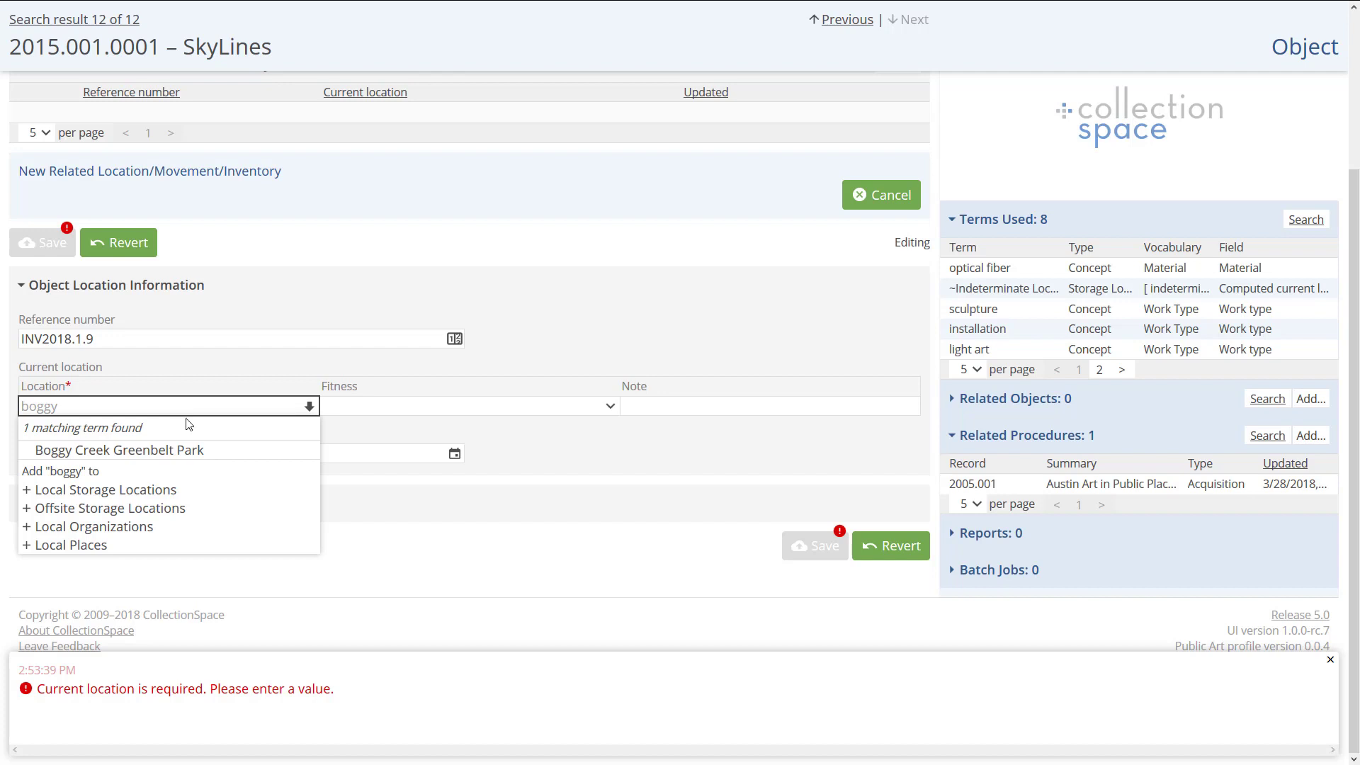
pyautogui.click(179, 451)
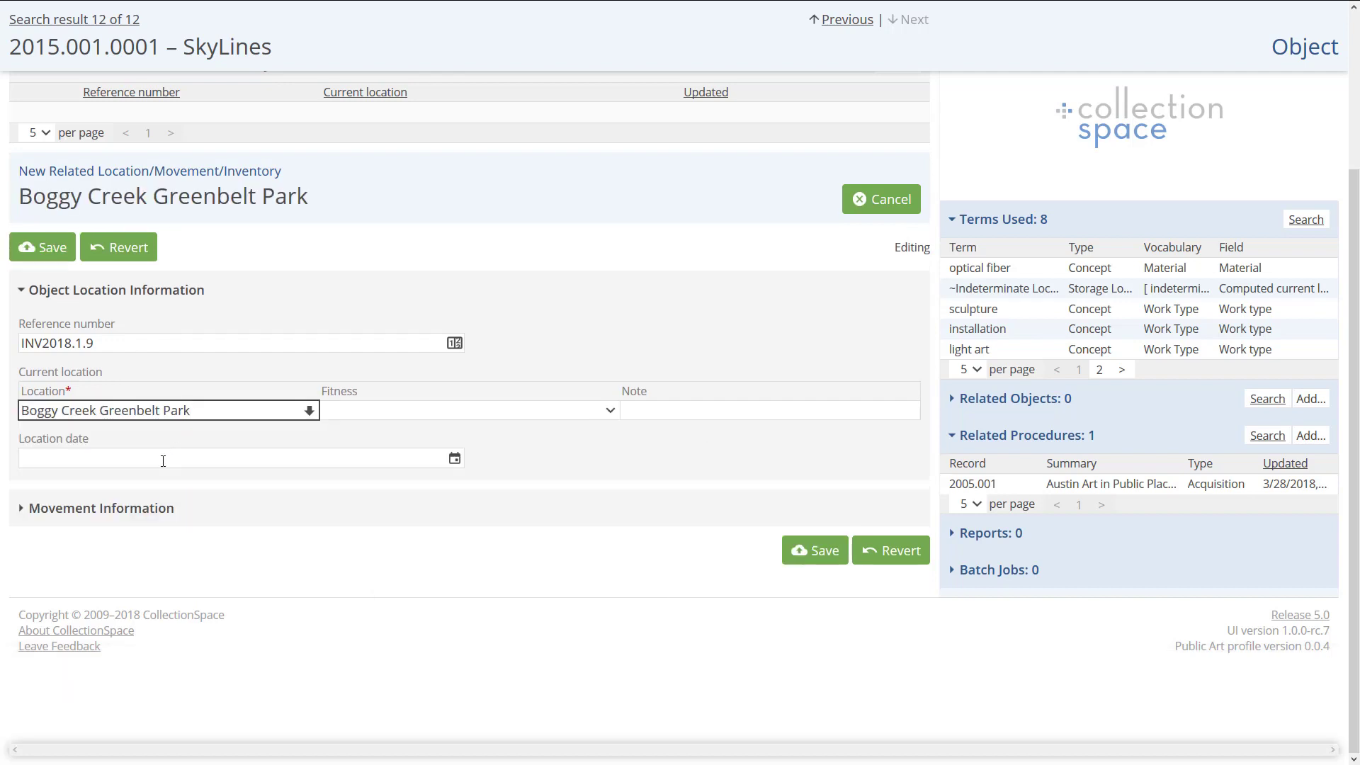
# Enter location date 6/1/2015, save the inventory record without locking, and return to object records.
pyautogui.click(163, 461)
pyautogui.write('6/1')
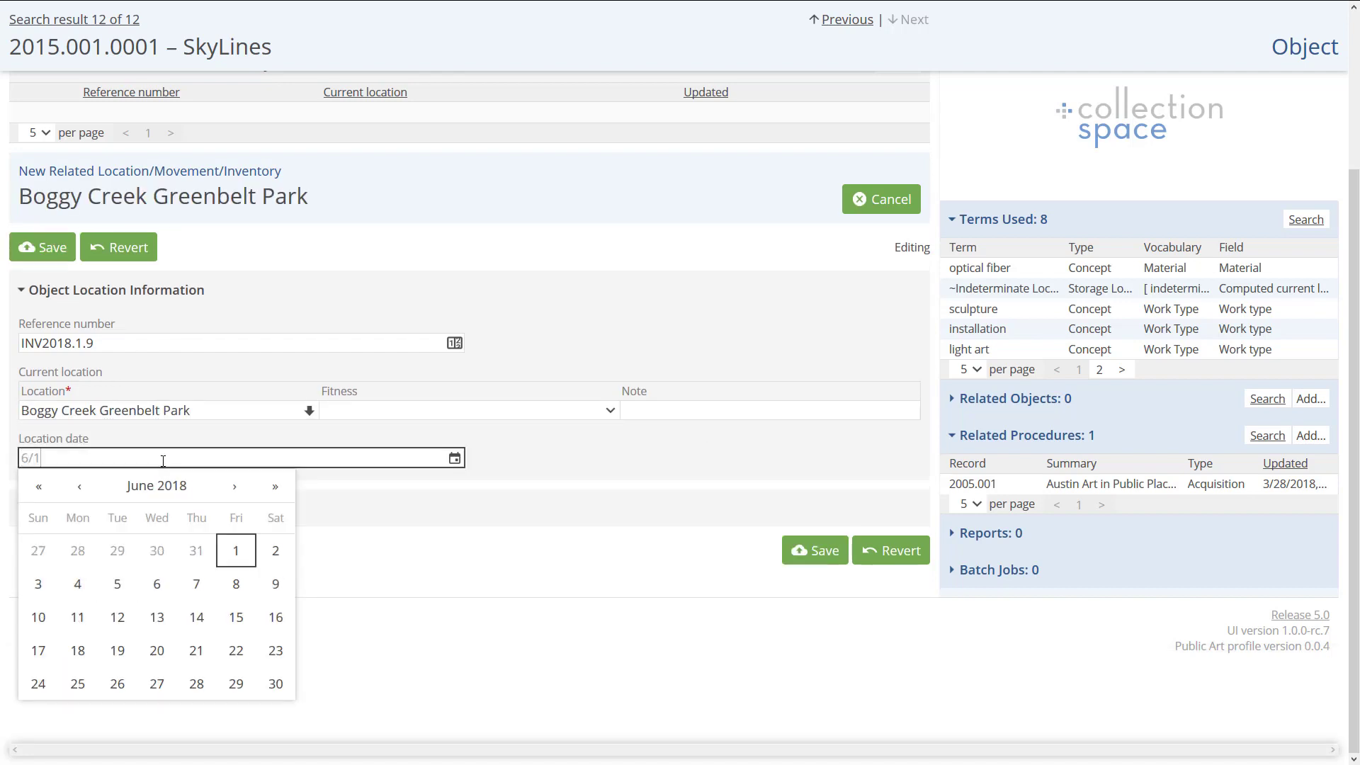
pyautogui.write('/2015')
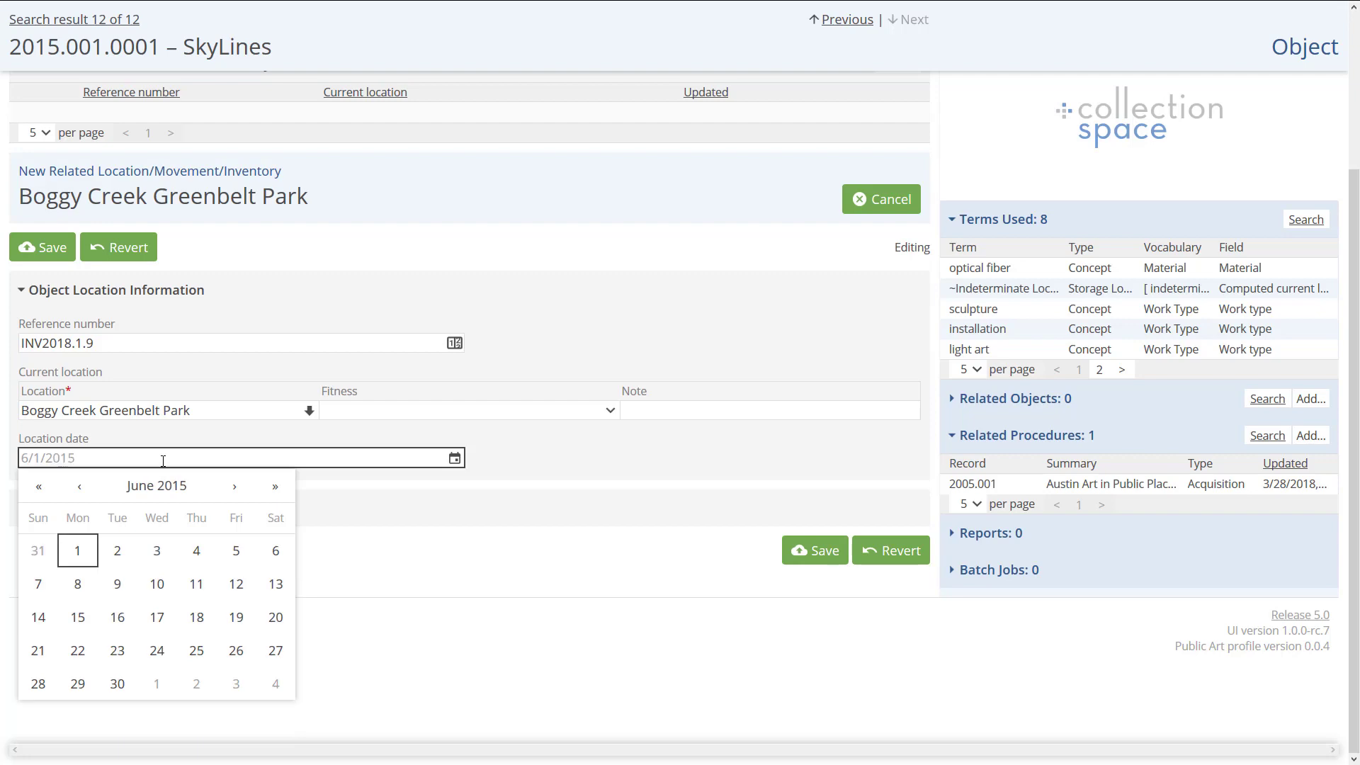
pyautogui.press('Return')
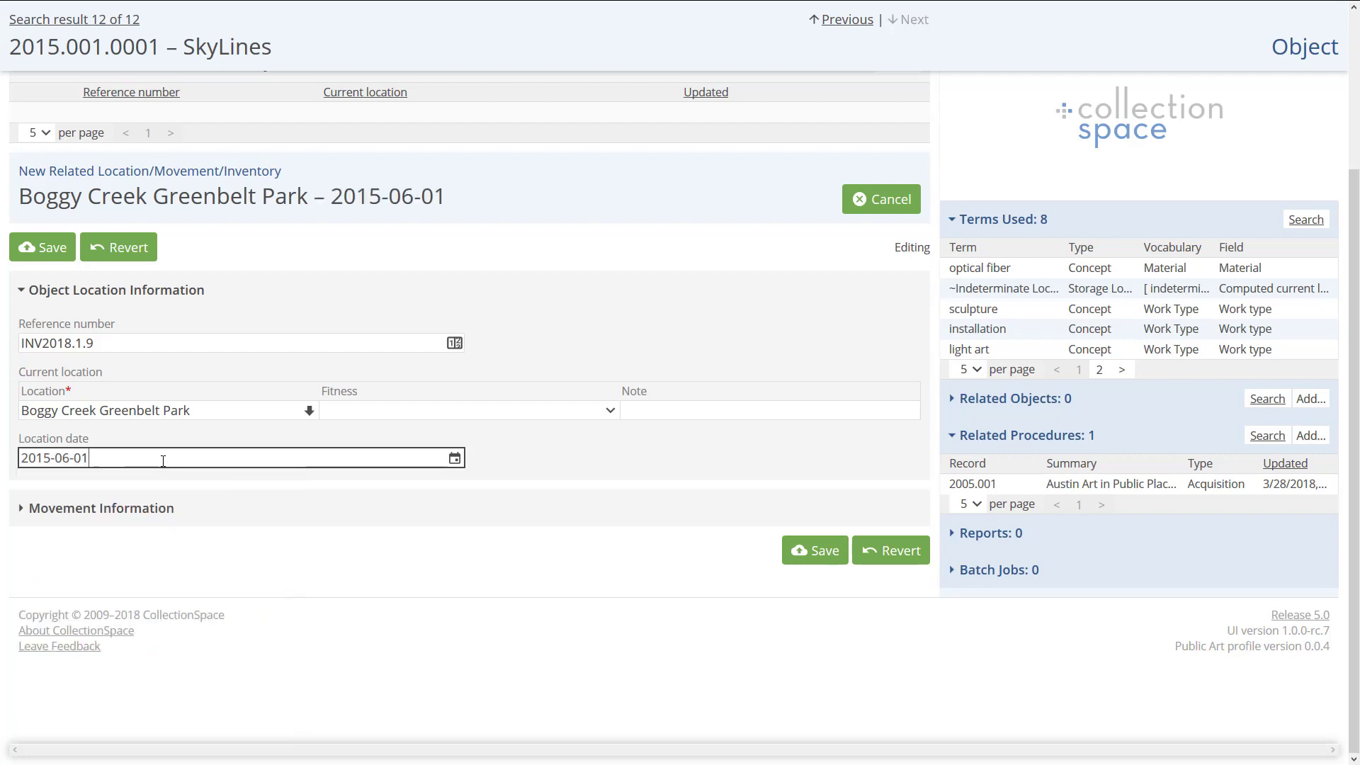
pyautogui.click(48, 248)
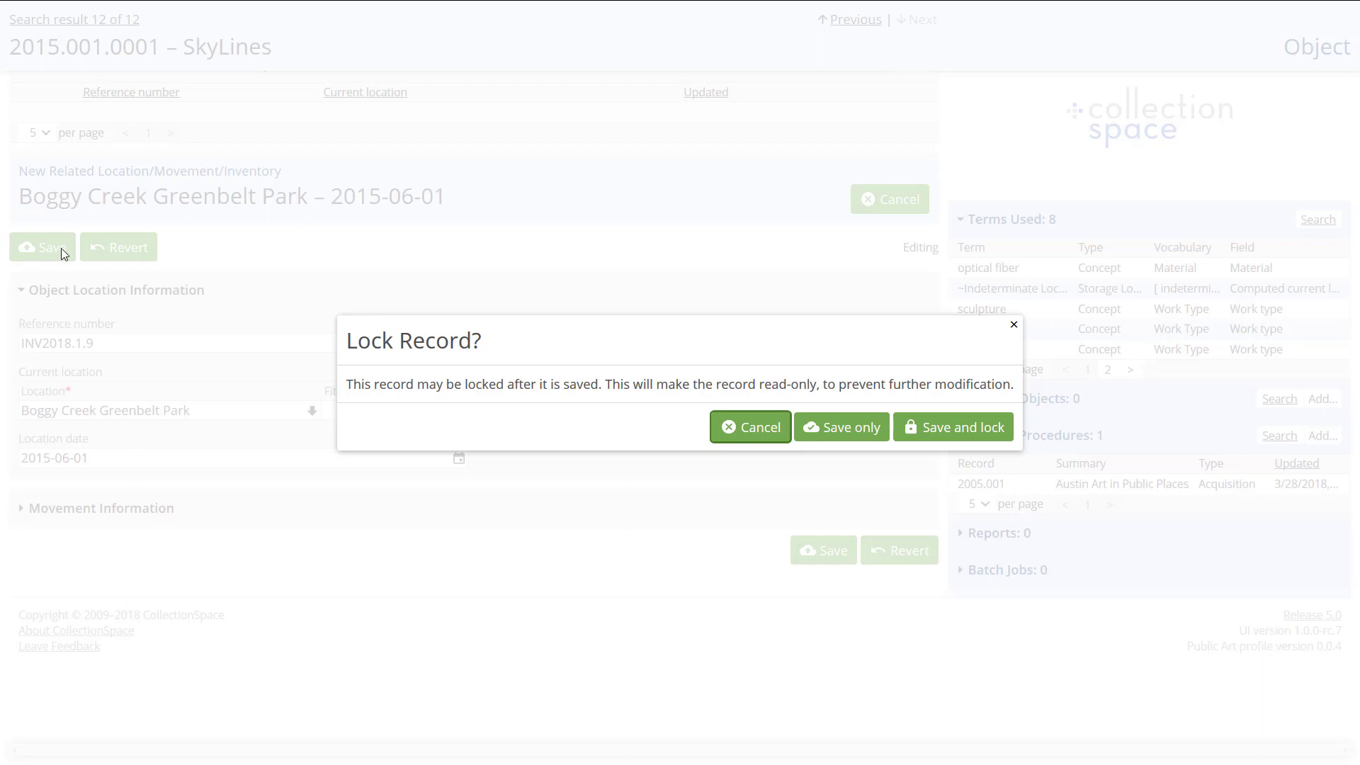
pyautogui.click(816, 424)
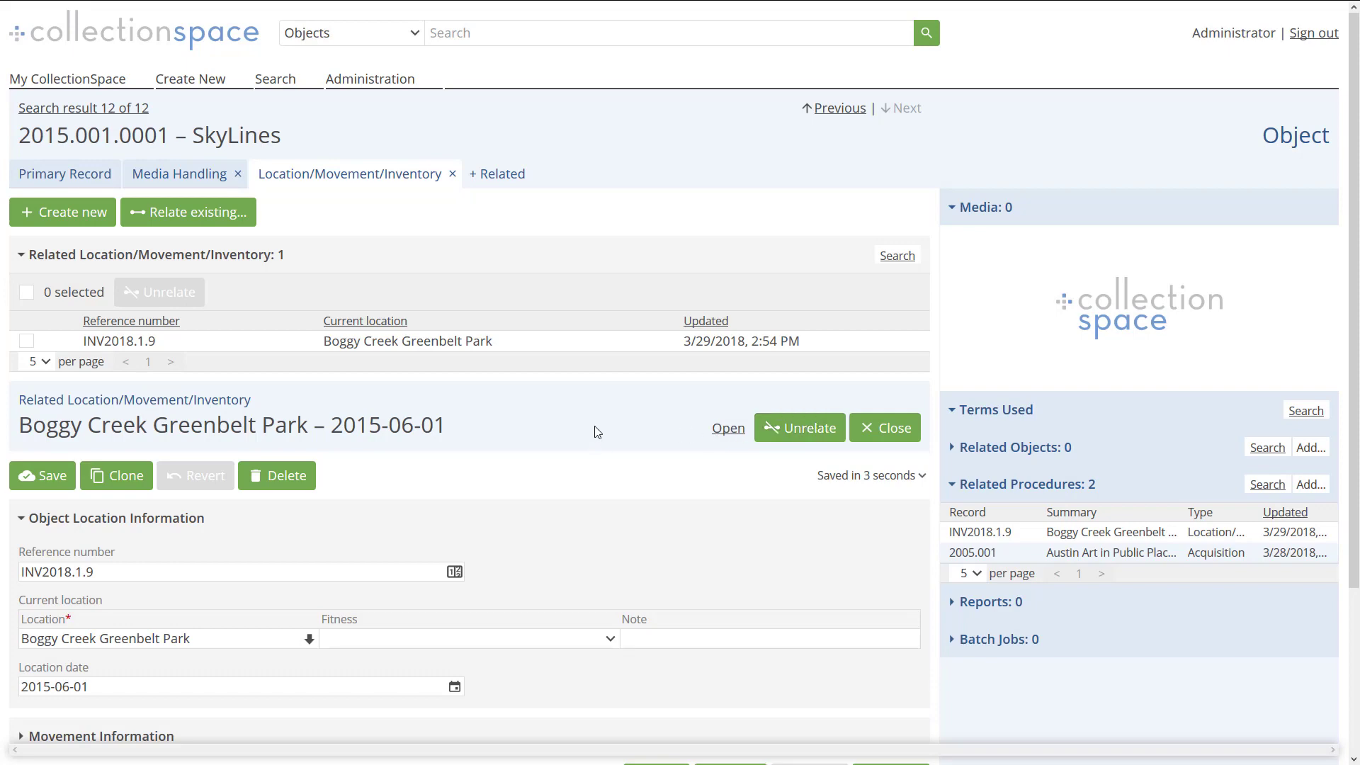
pyautogui.click(924, 34)
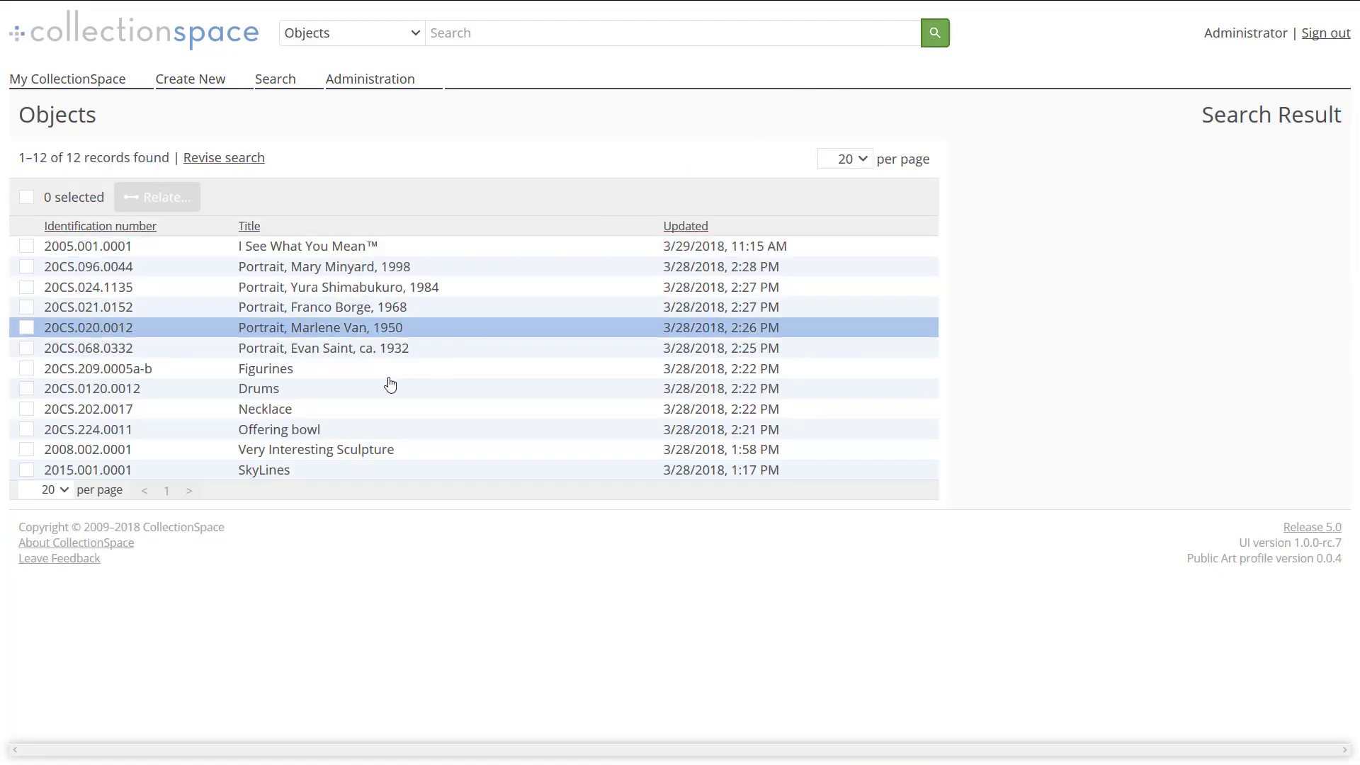
# Open Very Interesting Sculpture 2008.002.0001 and add an Object Exits related tab.
pyautogui.click(339, 450)
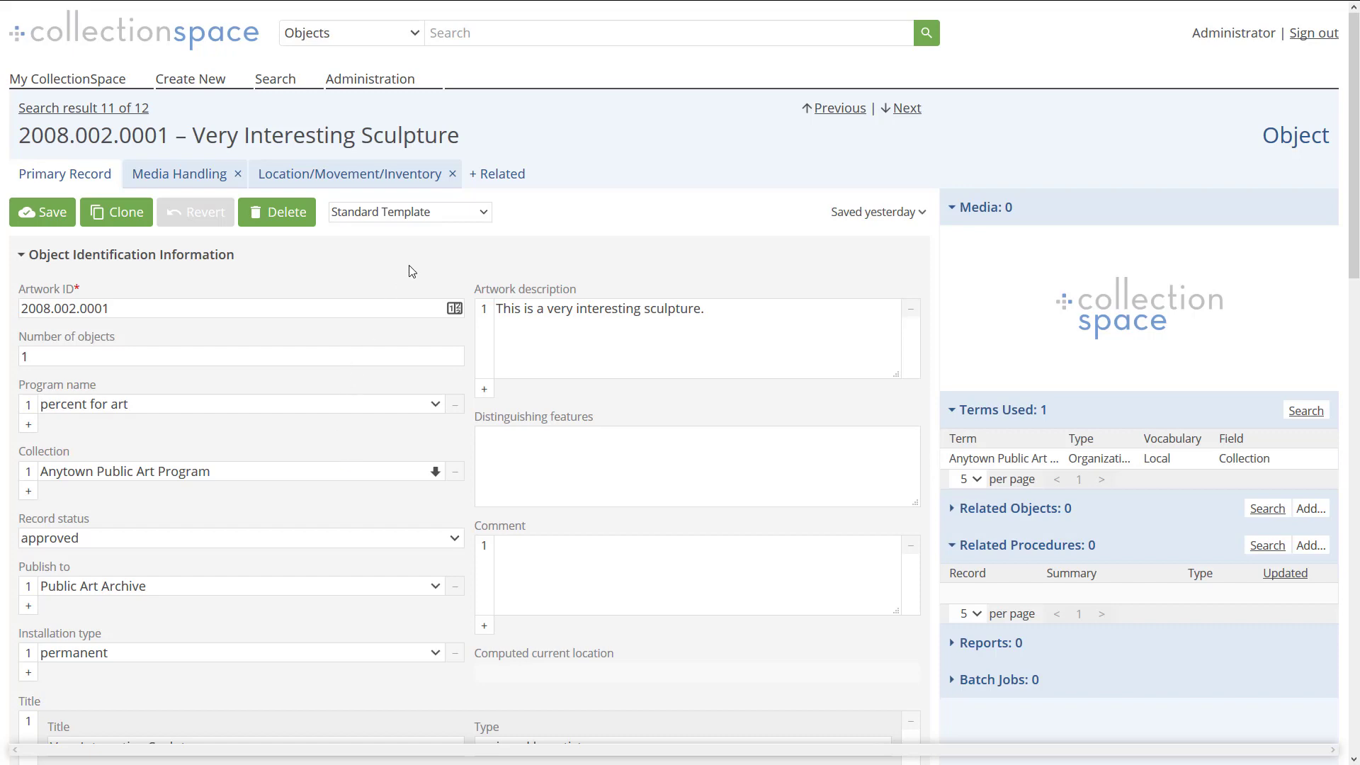
pyautogui.click(506, 177)
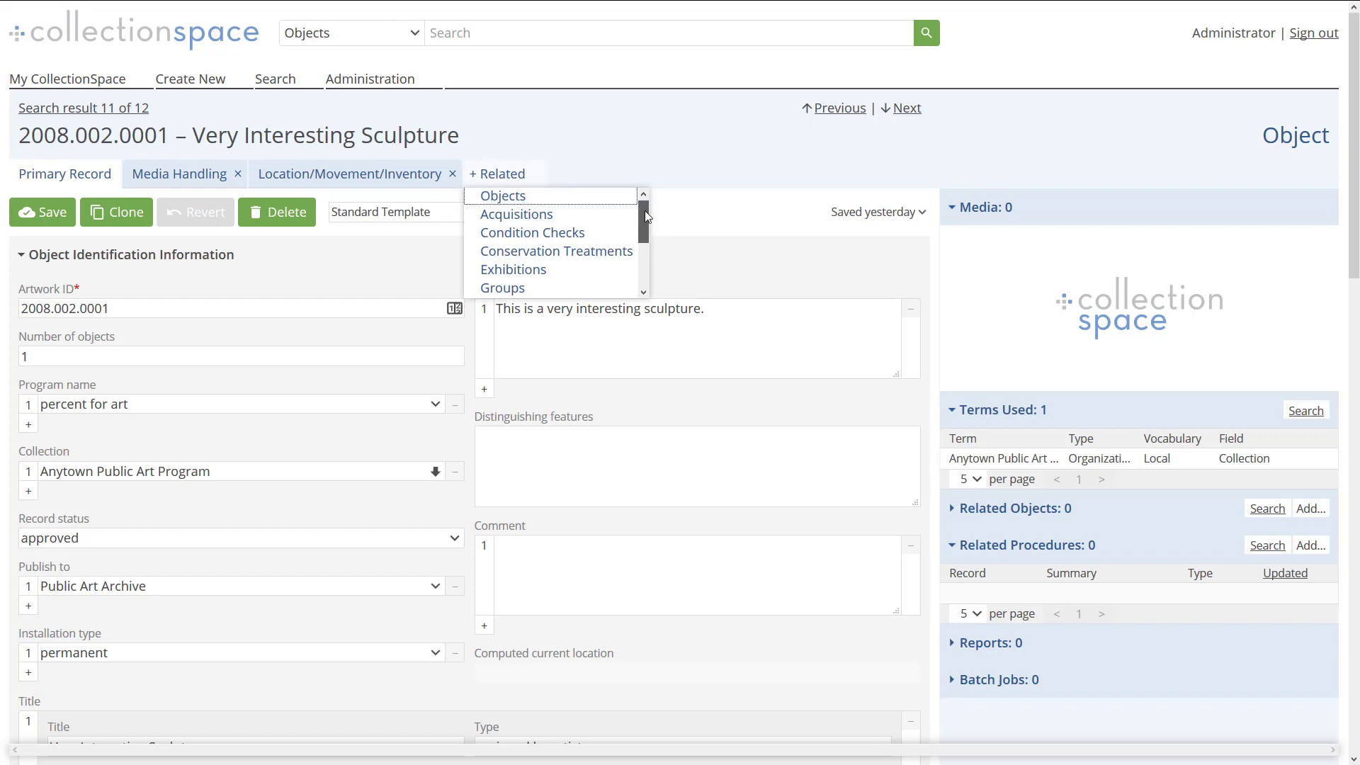
pyautogui.moveTo(645, 210); pyautogui.dragTo(645, 252)
pyautogui.click(607, 277)
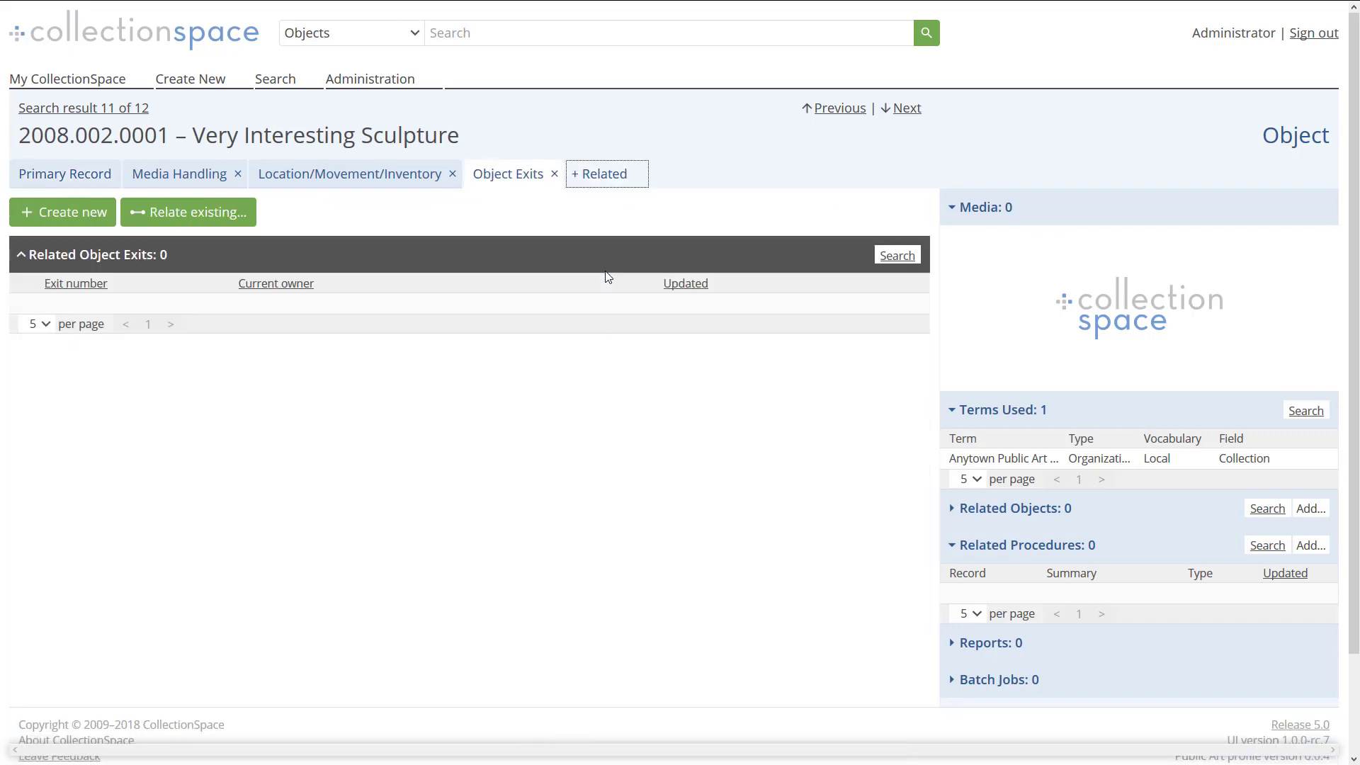
# Start a new related object exit with exit number EX2018.1.
pyautogui.click(62, 215)
pyautogui.scroll(-1, 159, 355)
pyautogui.scroll(-2, 158, 354)
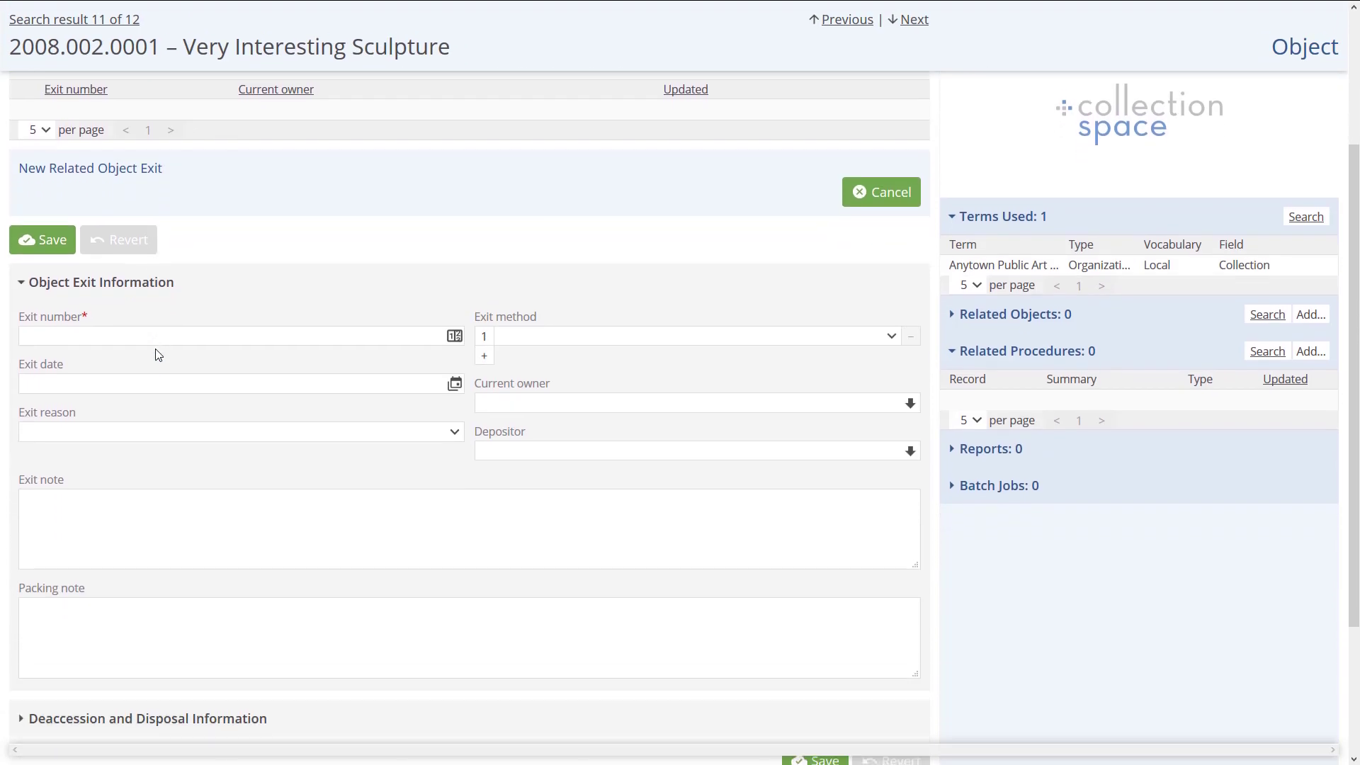
pyautogui.click(158, 326)
pyautogui.click(145, 371)
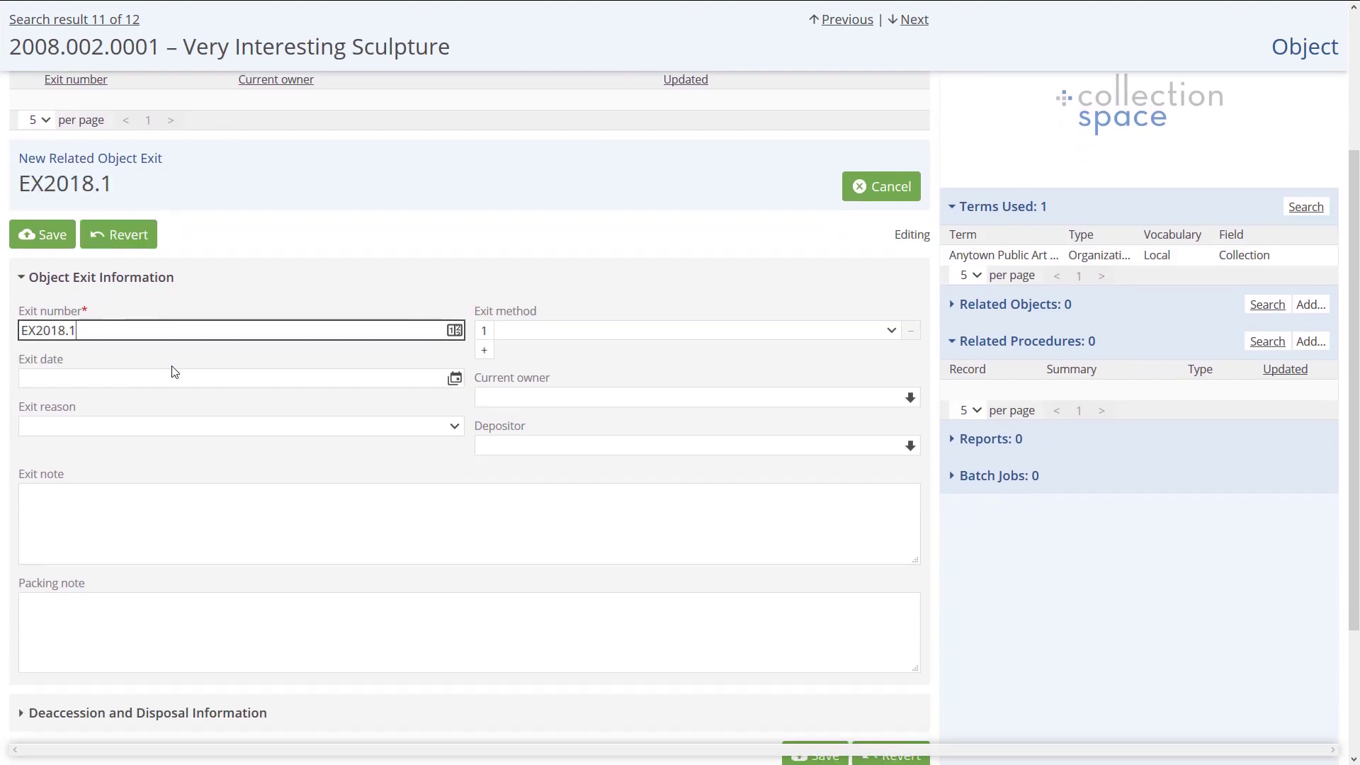
# Set exit method to in person and exit reason to deaccession, expanding Deaccession and Disposal Information.
pyautogui.click(539, 330)
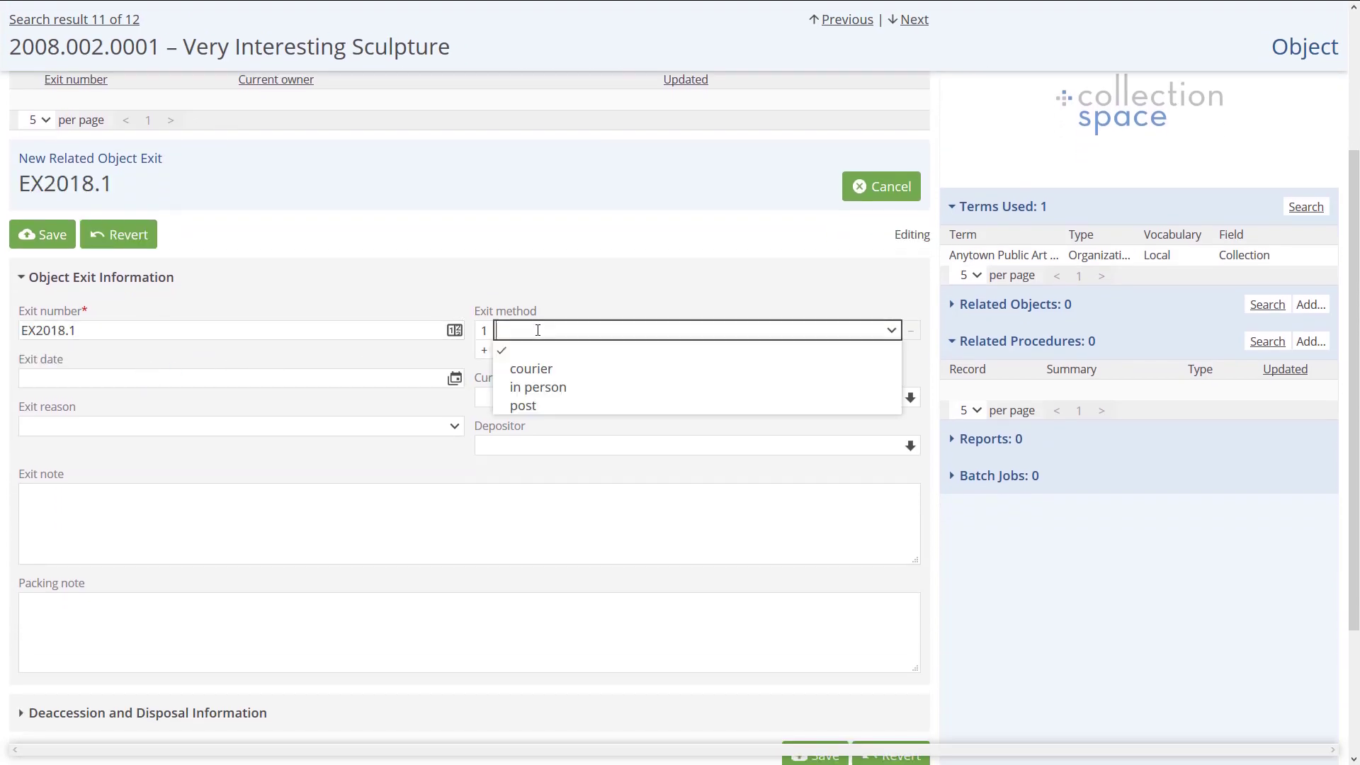
pyautogui.click(533, 387)
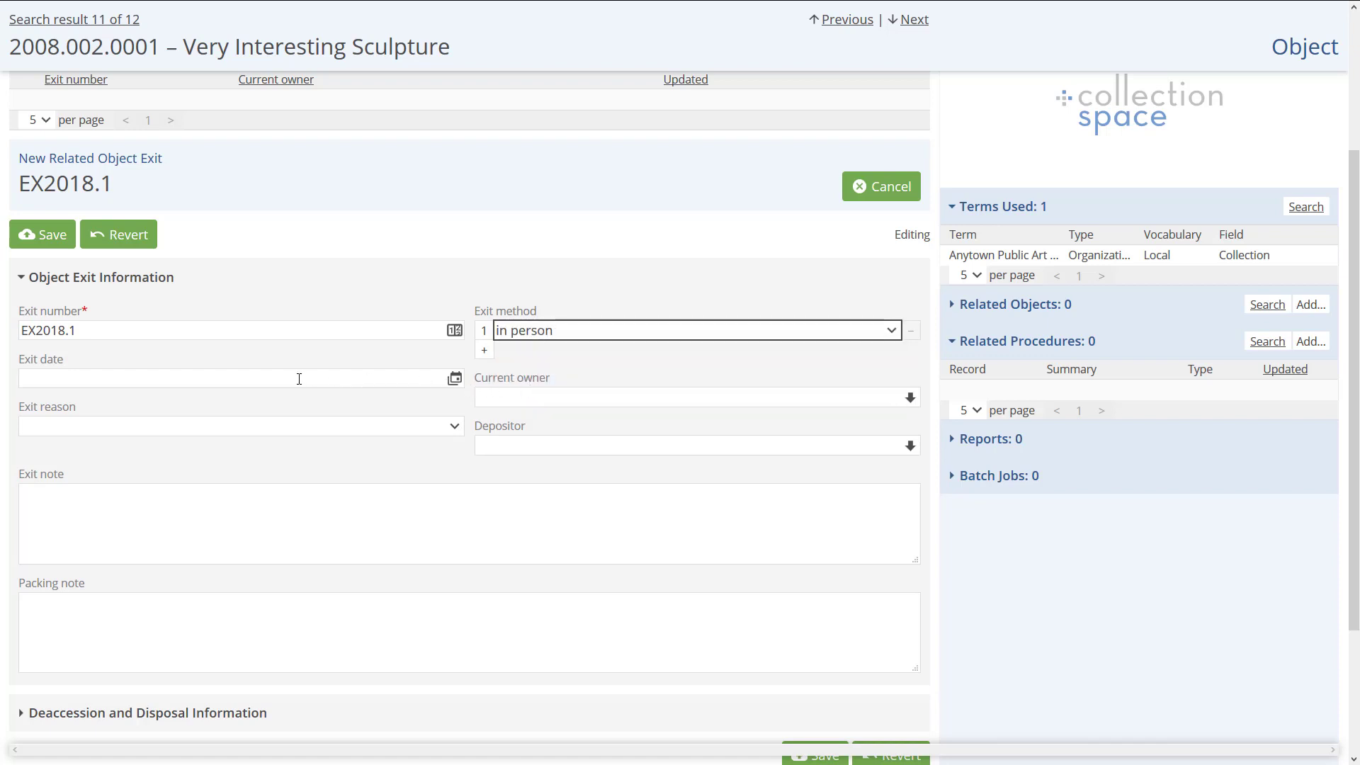
pyautogui.scroll(-2, 299, 379)
pyautogui.click(304, 323)
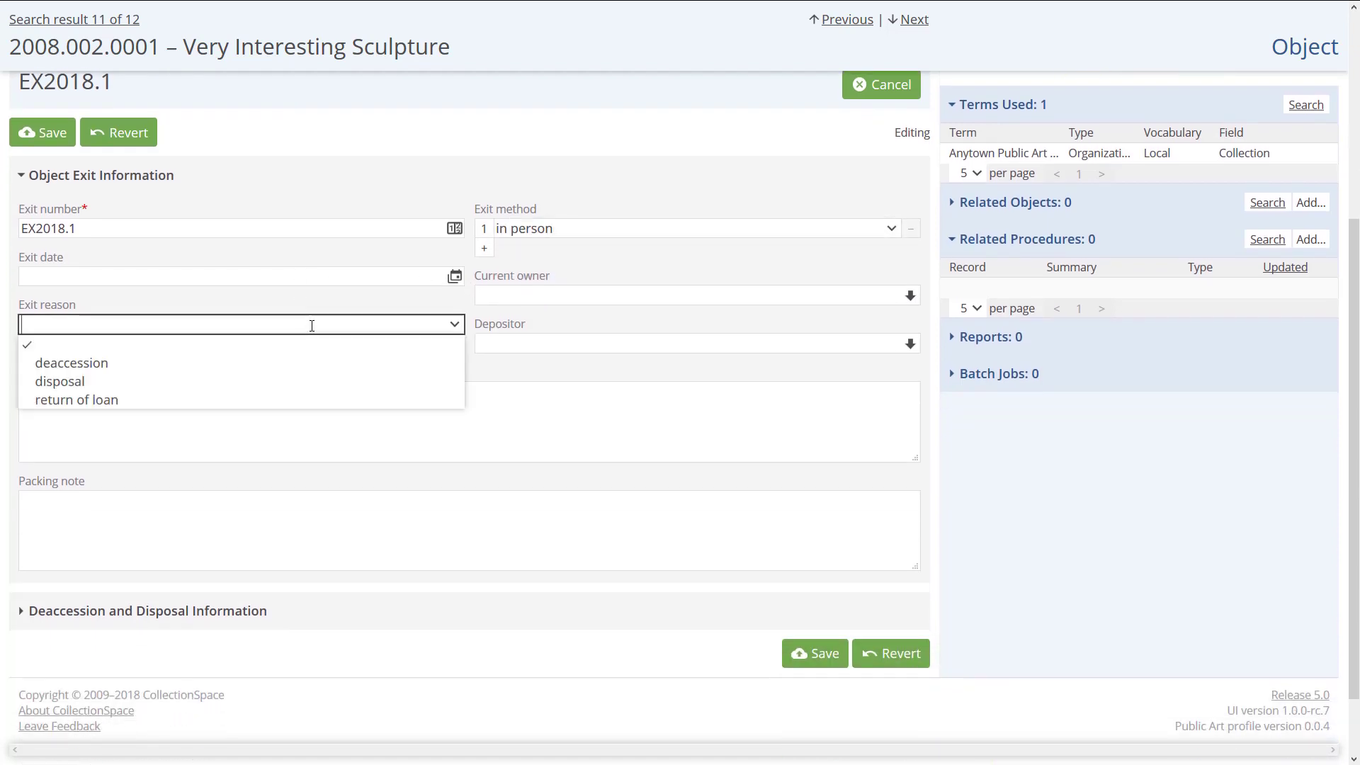
pyautogui.click(265, 362)
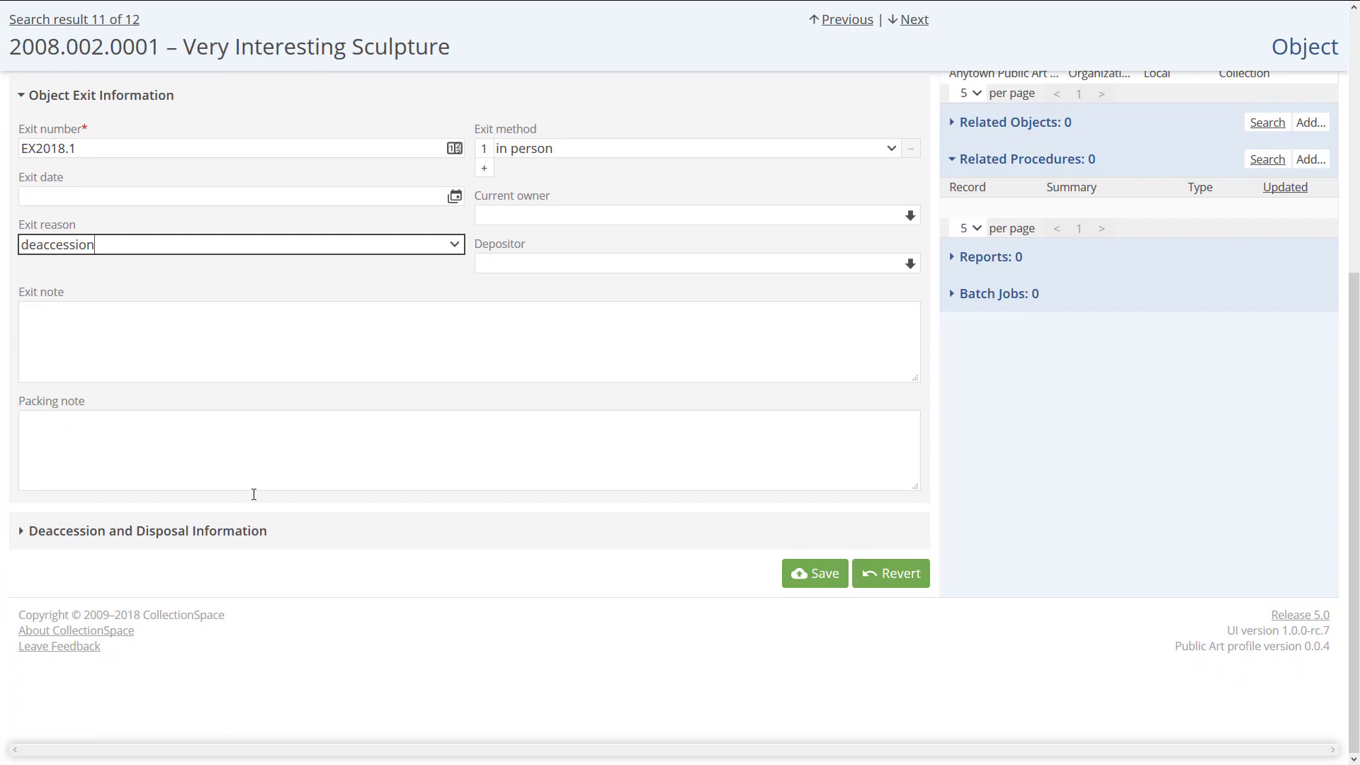
pyautogui.click(255, 530)
pyautogui.scroll(-1, 255, 530)
pyautogui.scroll(-4, 255, 529)
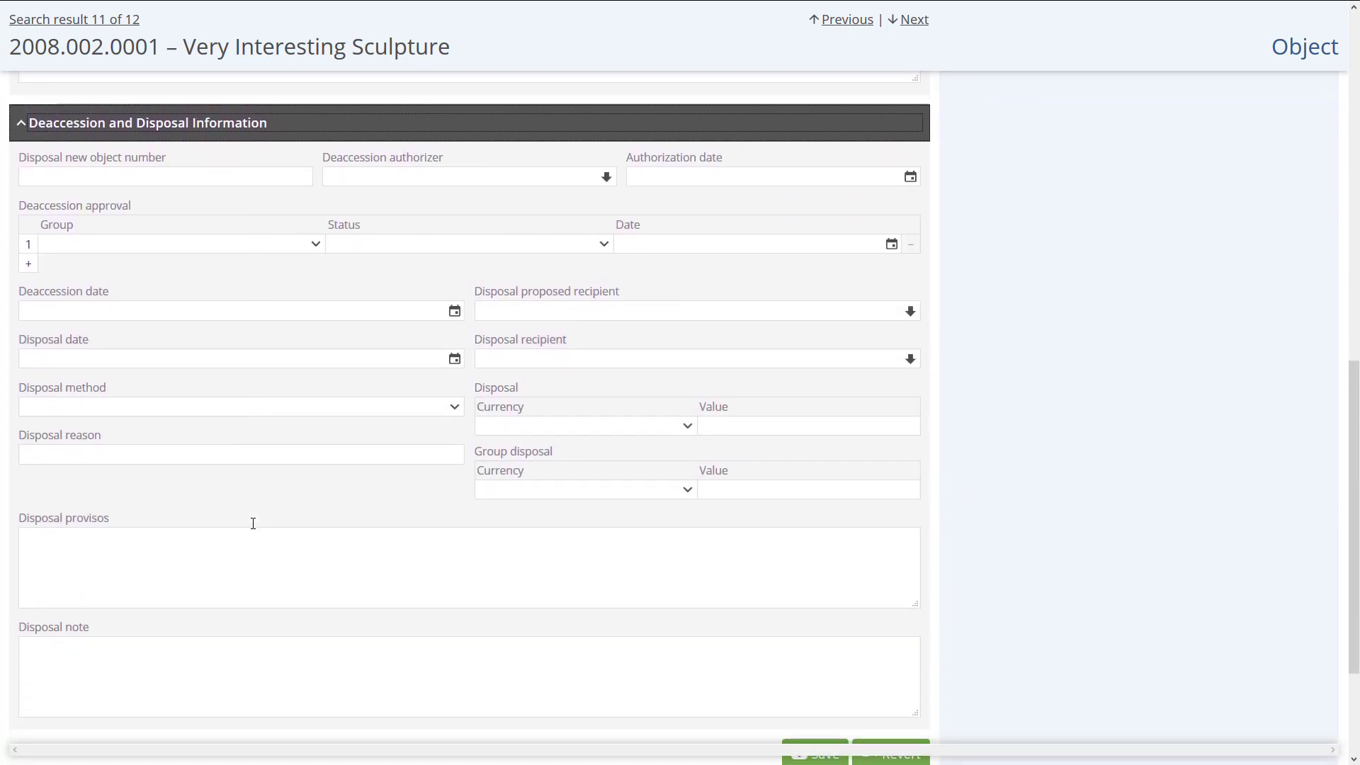
# Enter the deaccession authorizer's full name and add it to Local Persons.
pyautogui.click(425, 179)
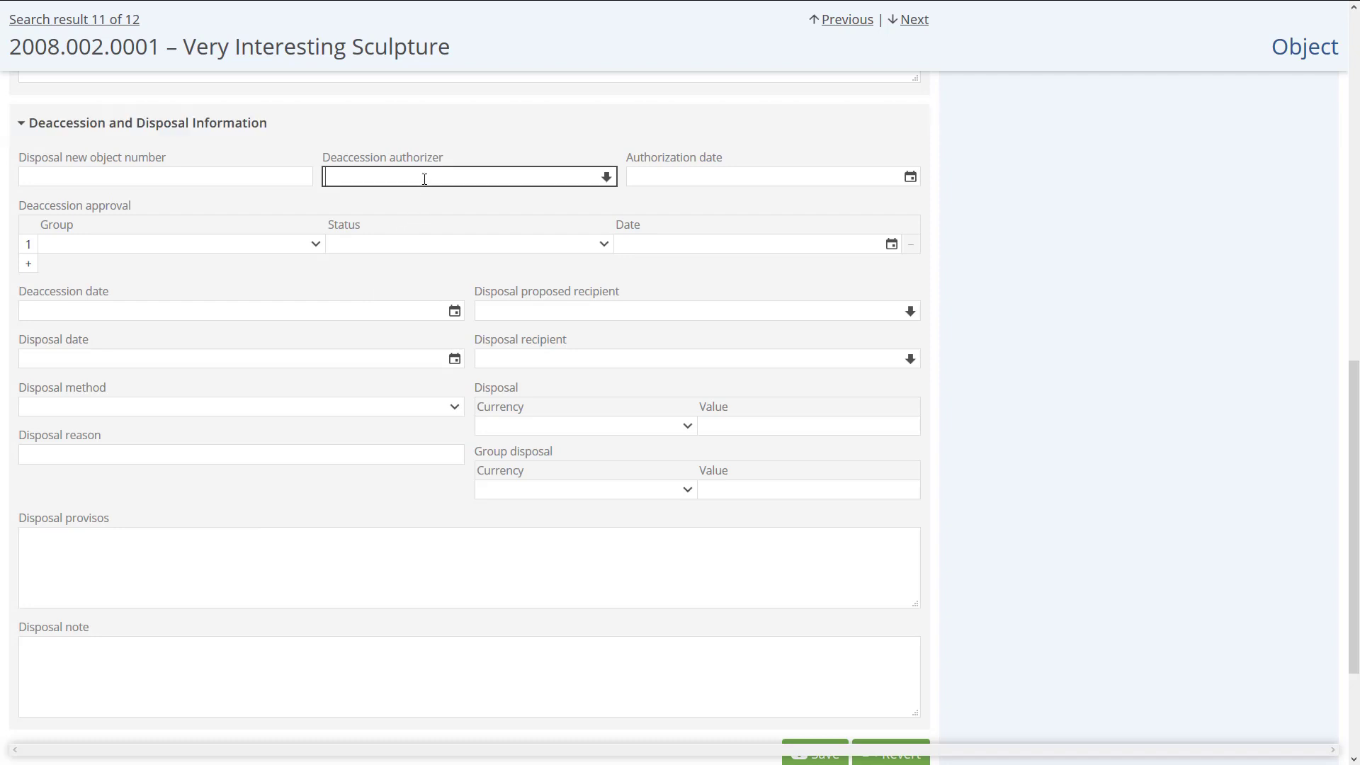
pyautogui.write('Eleanor Brown')
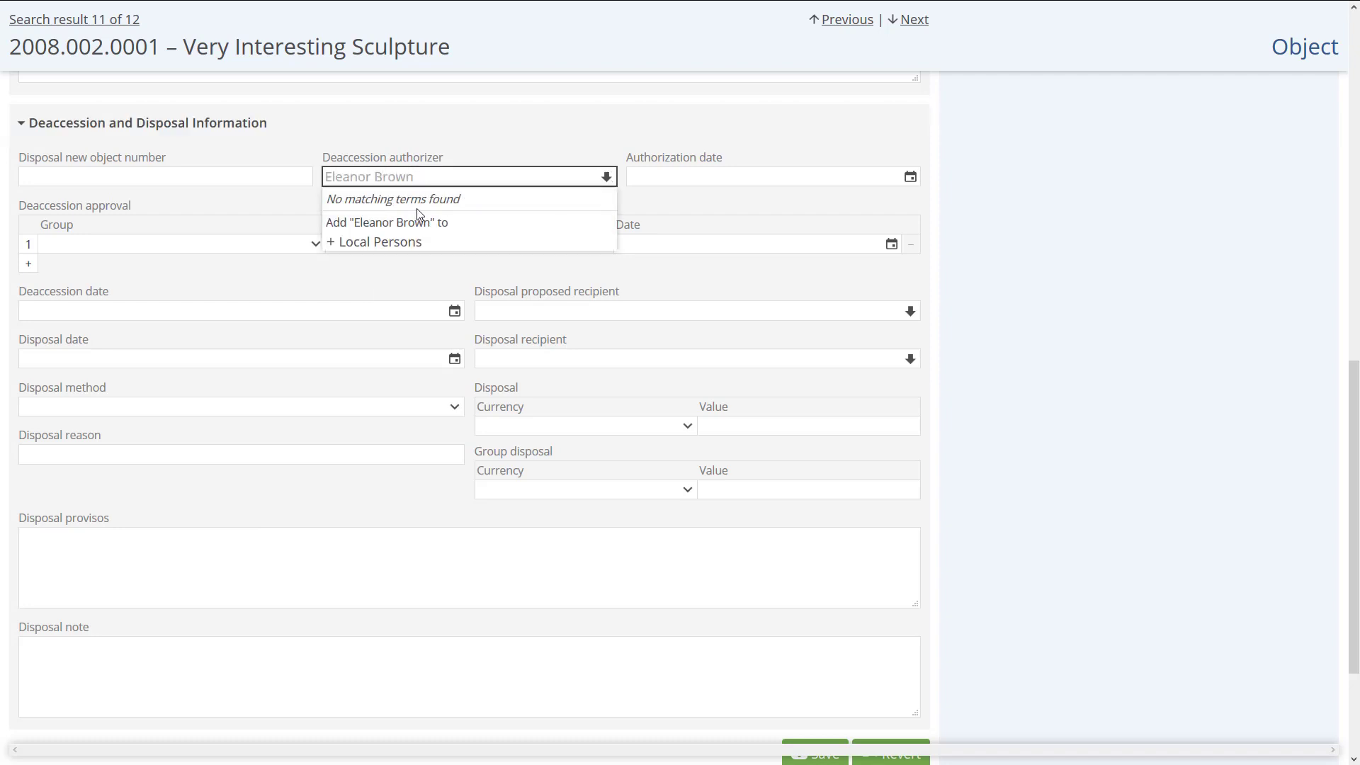
pyautogui.click(407, 243)
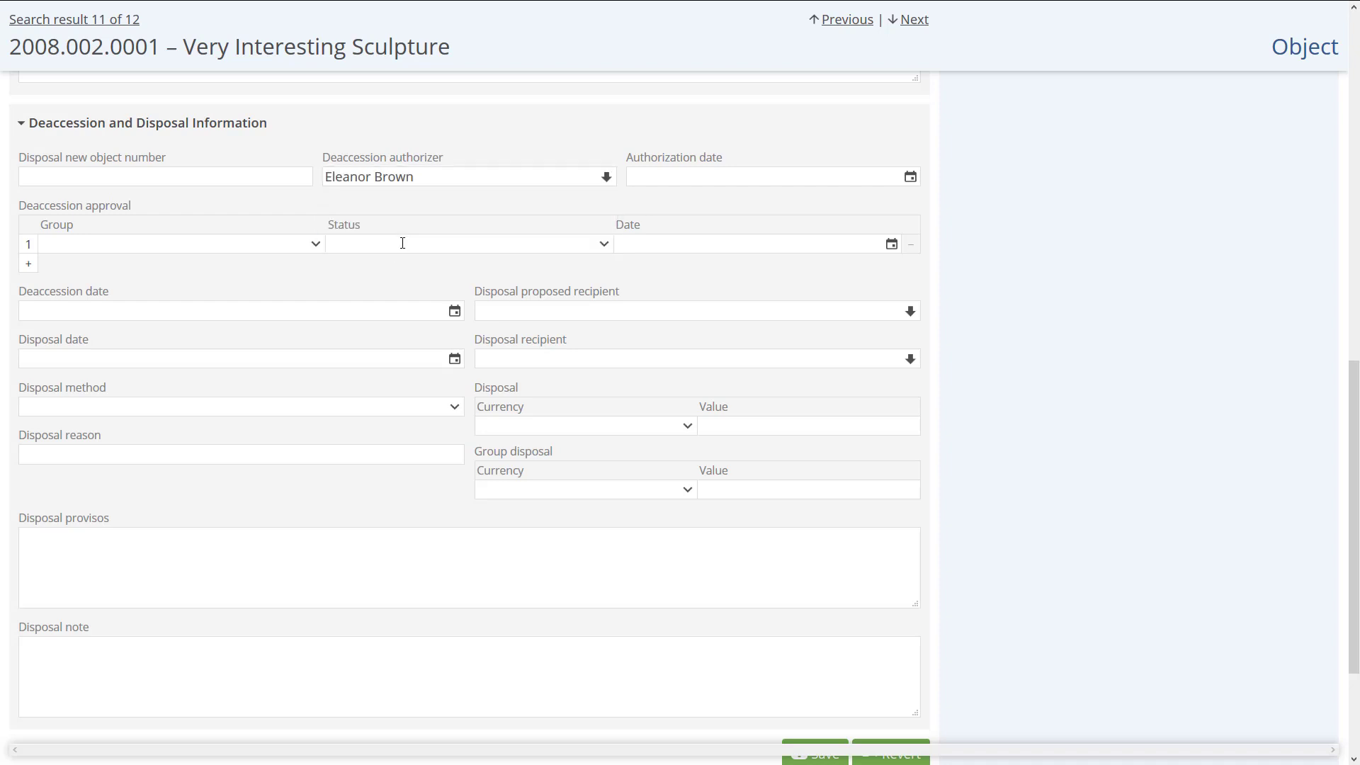
# Set disposal method to destruction and disposal date 8/25/2018, then save exit EX2018.1.
pyautogui.click(353, 406)
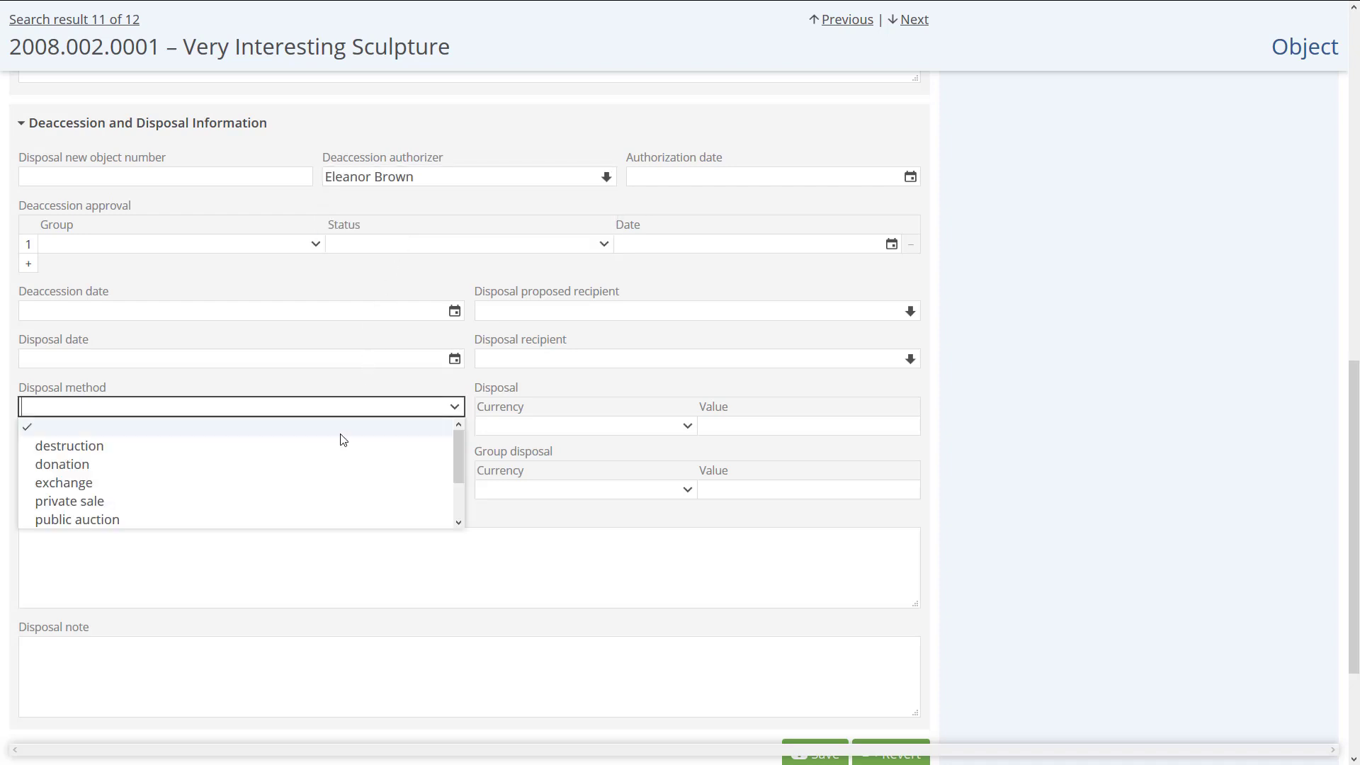
pyautogui.click(338, 452)
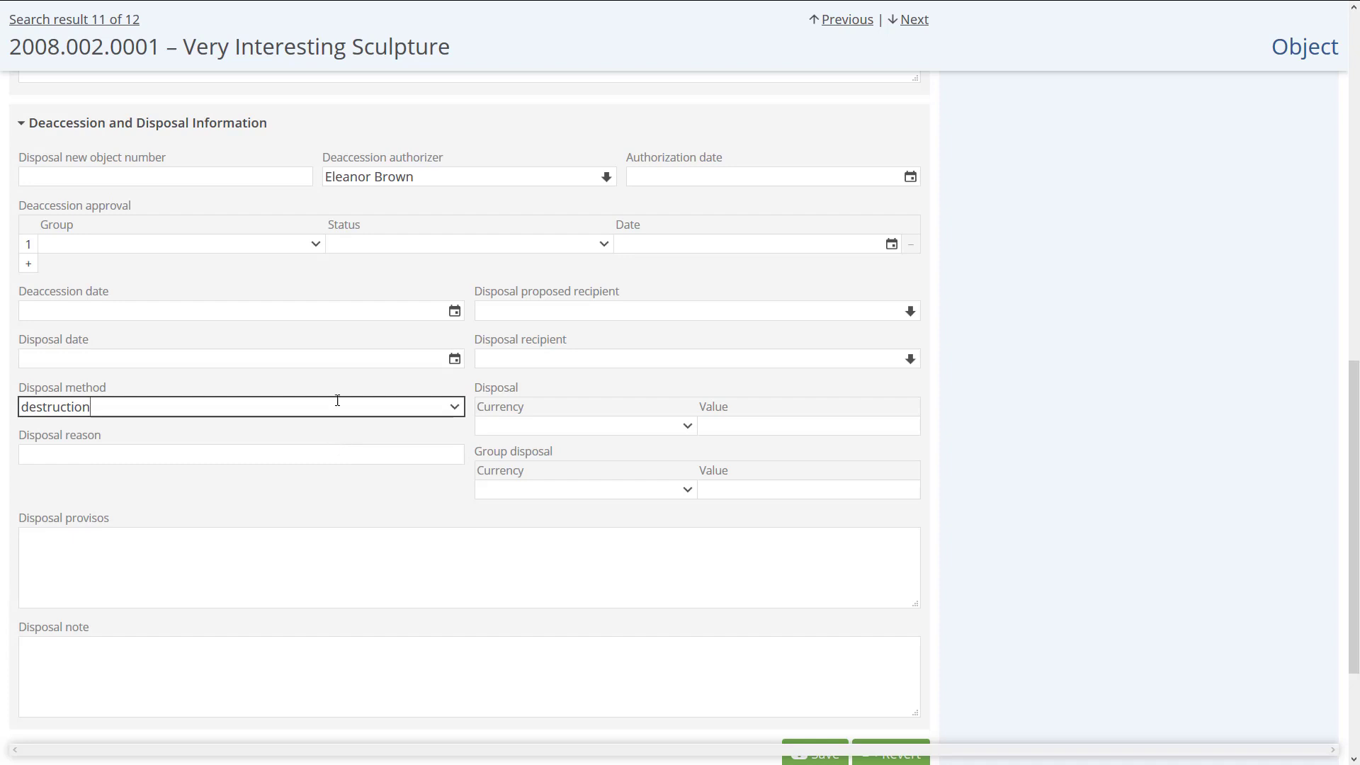
pyautogui.click(335, 355)
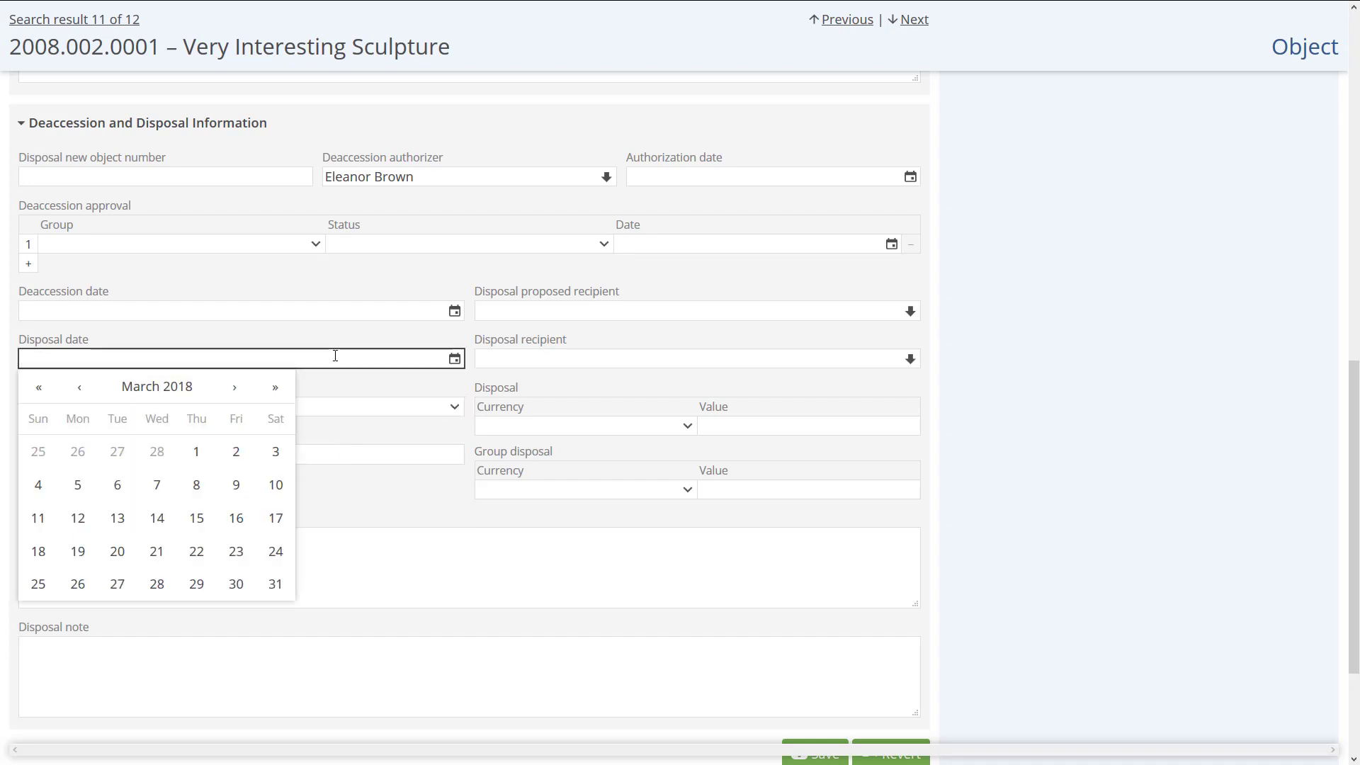
pyautogui.write('8/25/2')
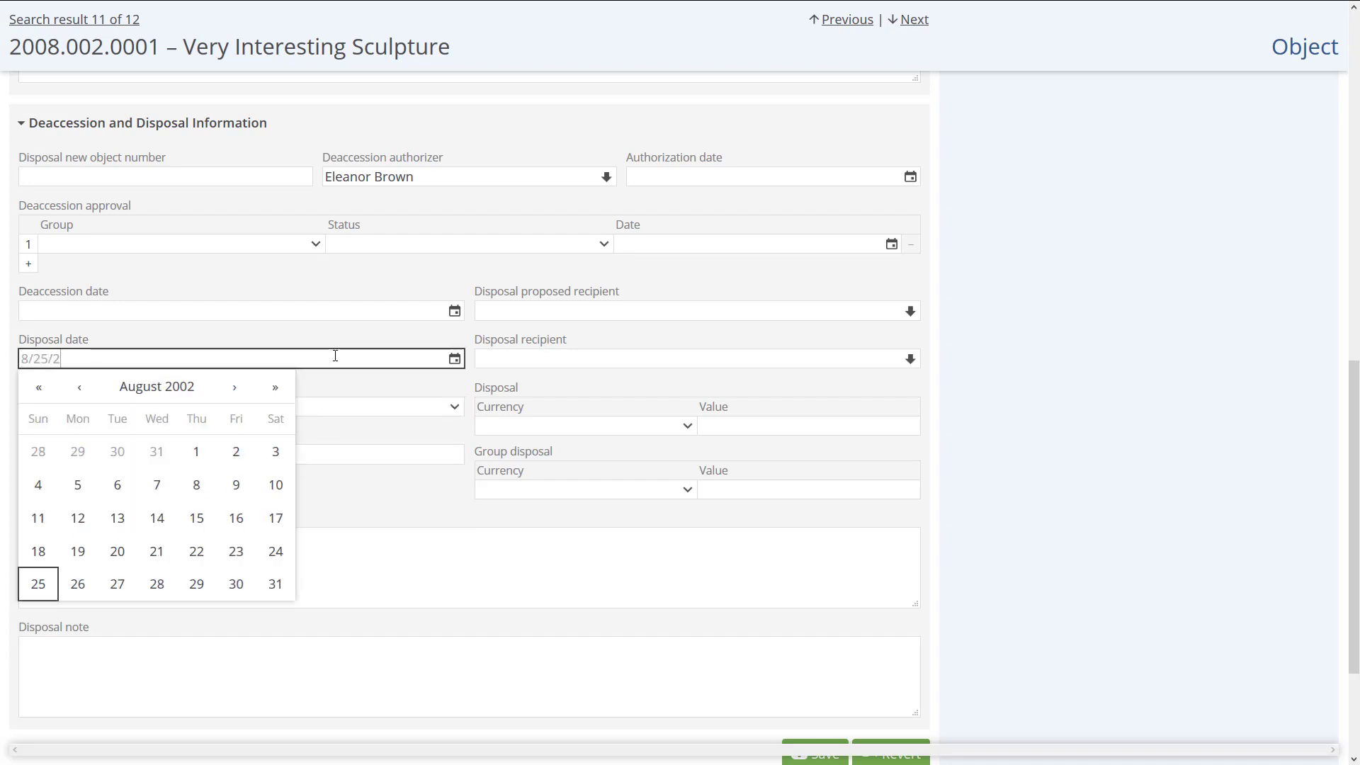
pyautogui.write('018')
pyautogui.press('Return')
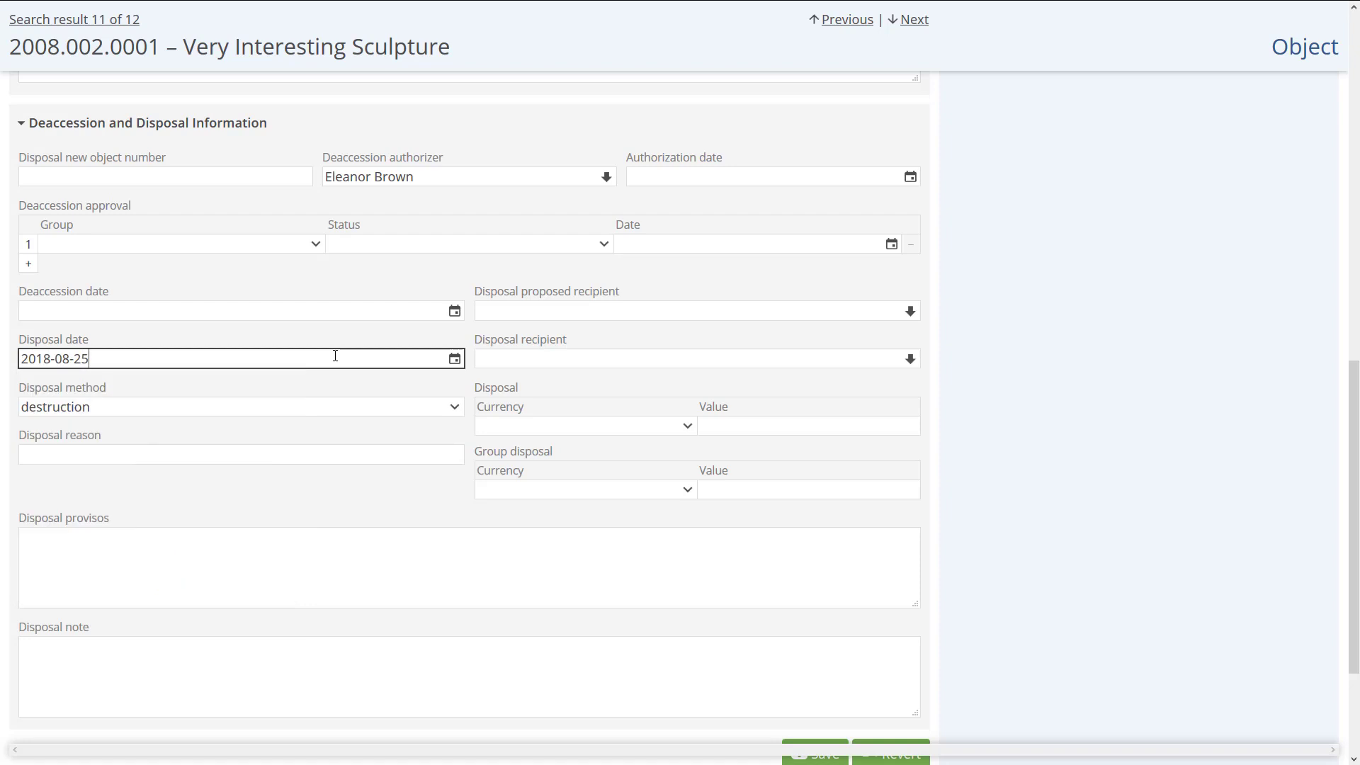
pyautogui.scroll(-3, 335, 356)
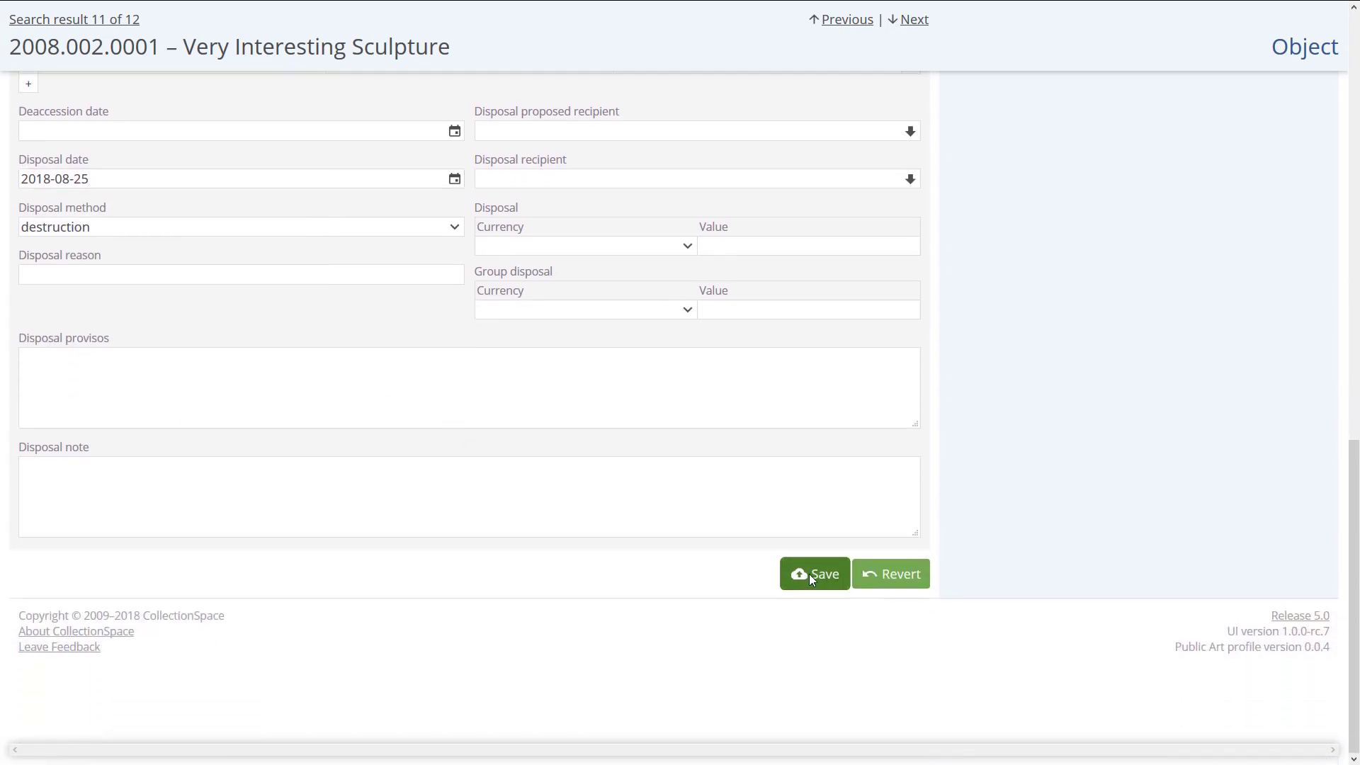
pyautogui.click(811, 576)
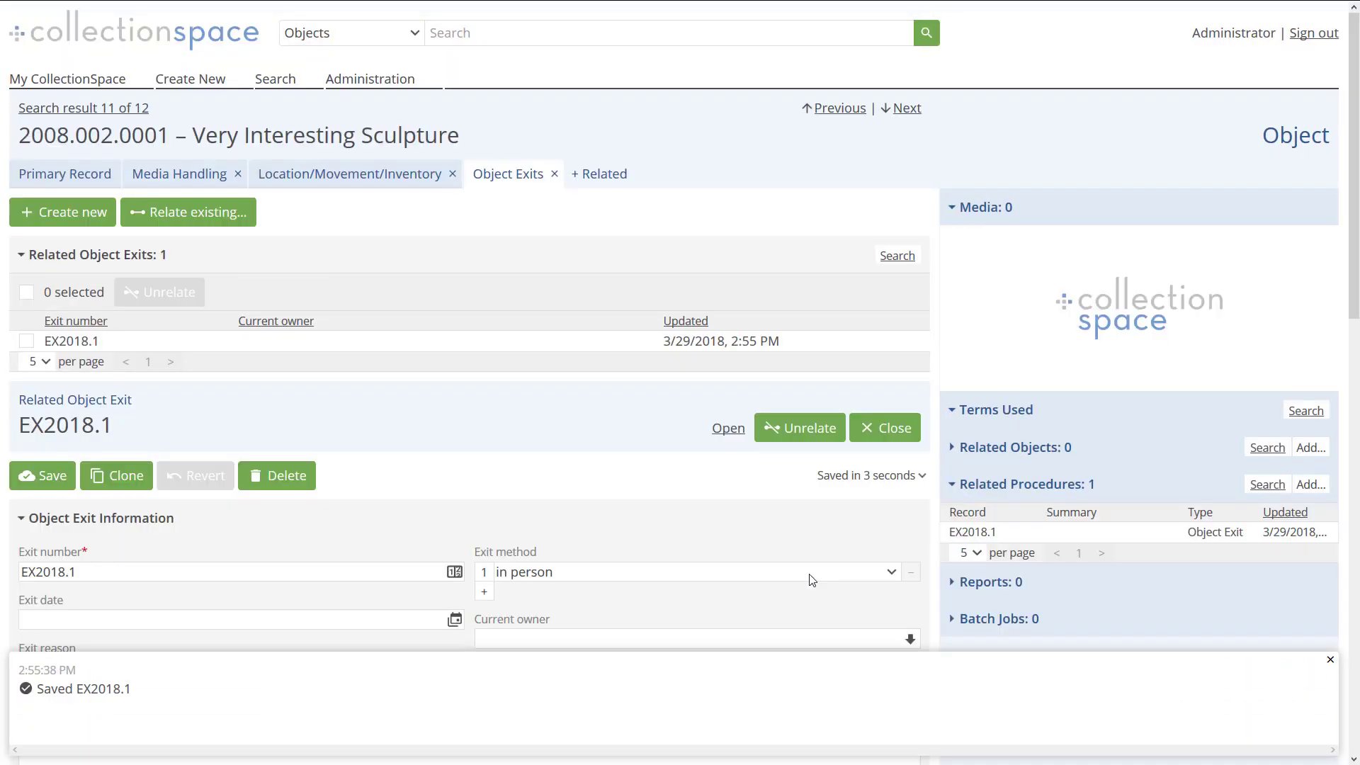